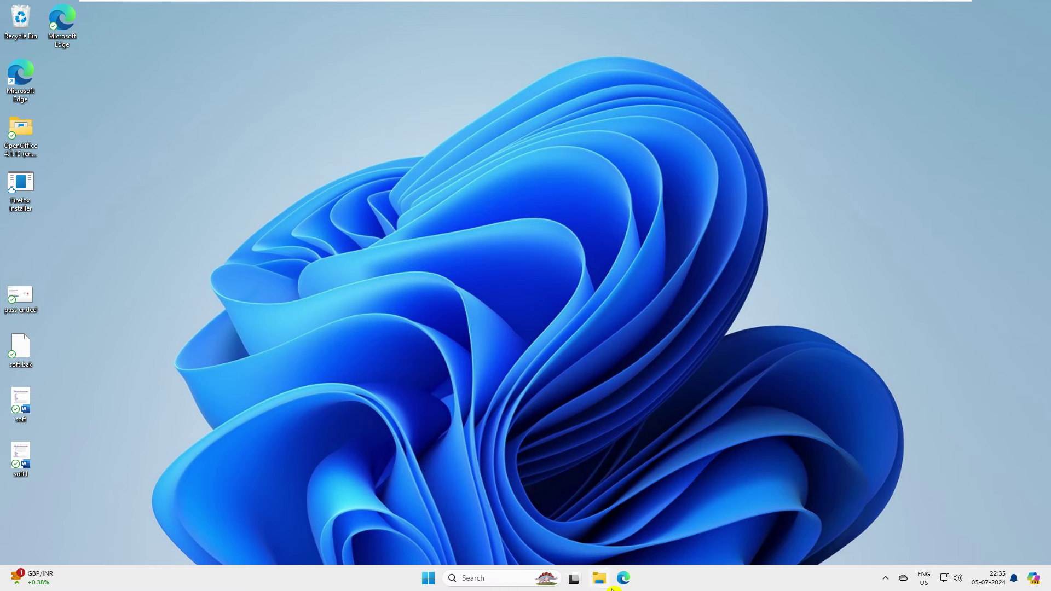
- Open Microsoft Edge, search the web for "apace office" and open the official Apache OpenOffice site
click(626, 581)
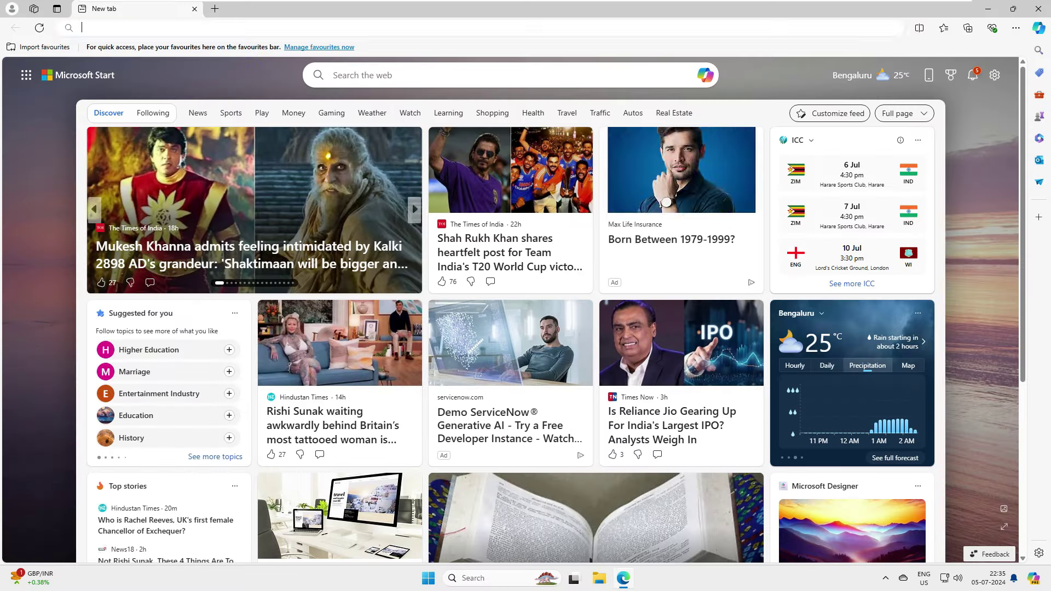
text(apche)
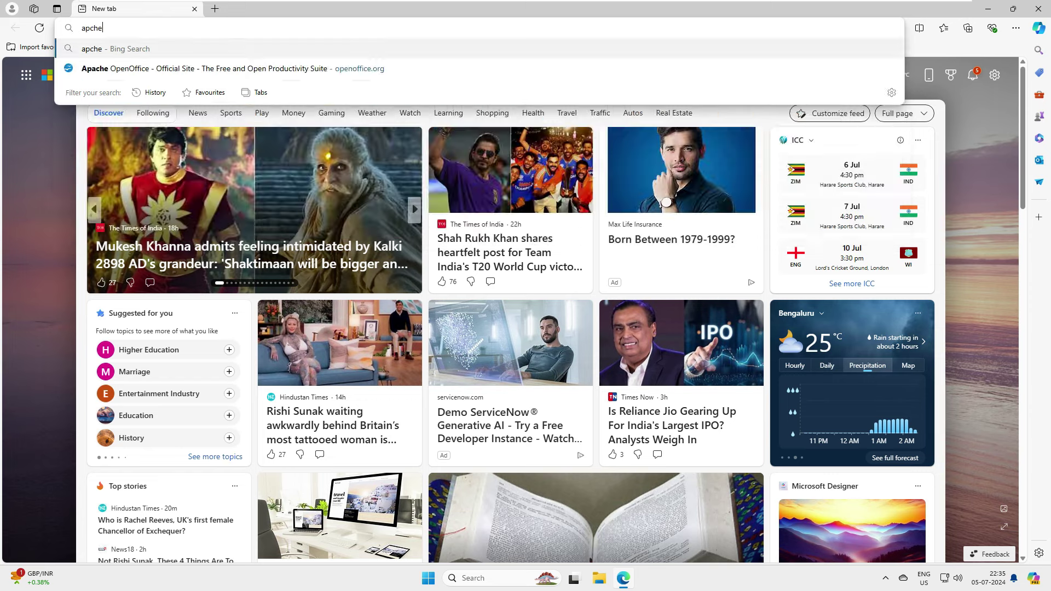
key(BackSpace)
key(BackSpace)
key(BackSpace)
text(ace office)
key(Return)
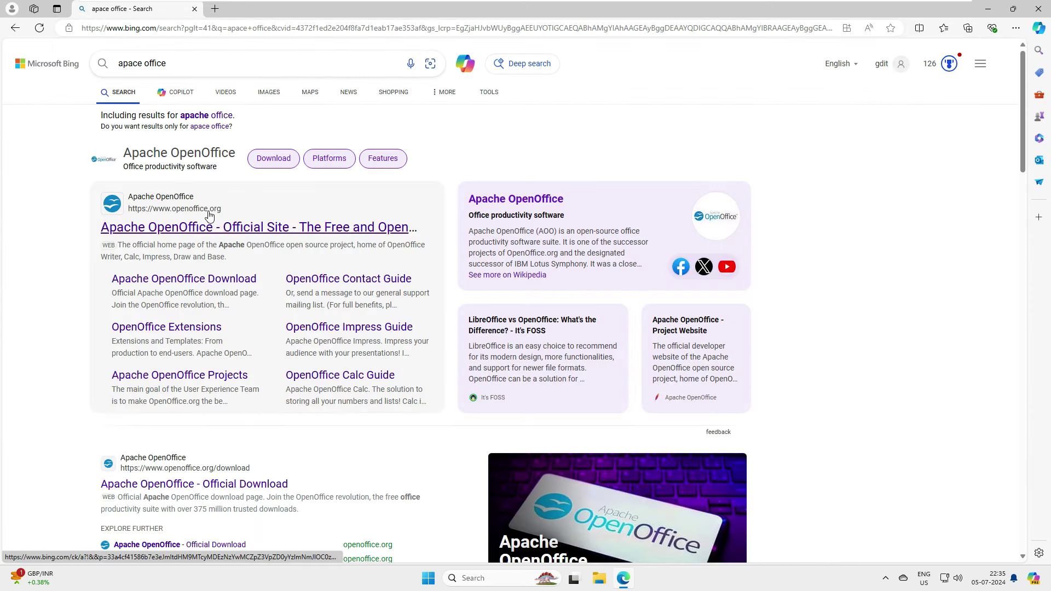
click(170, 230)
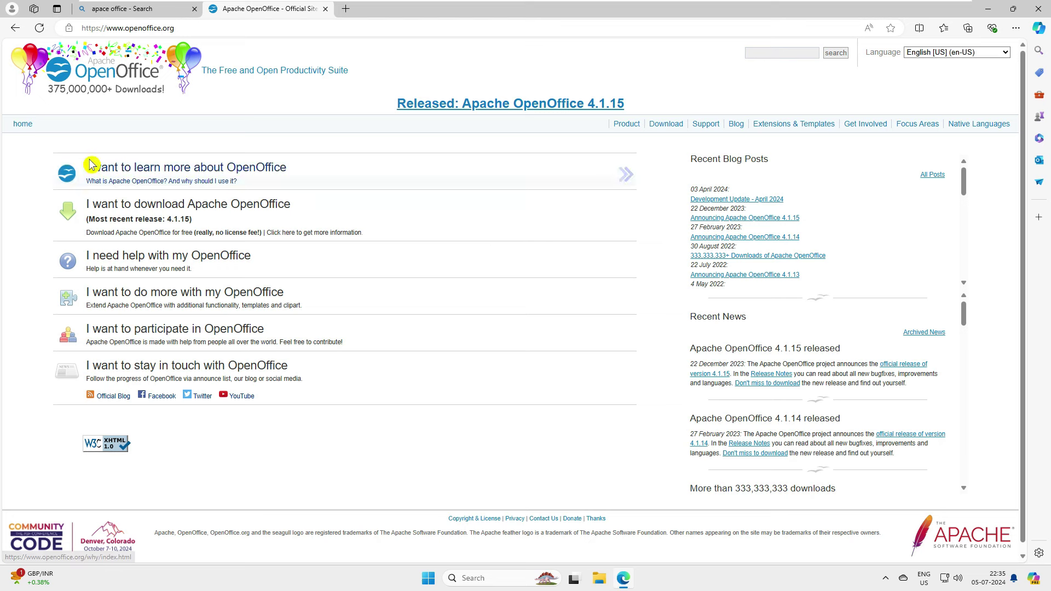
- Open the OpenOffice product page and read the descriptions of Writer, Calc, Impress, Draw, Base and Math
click(627, 125)
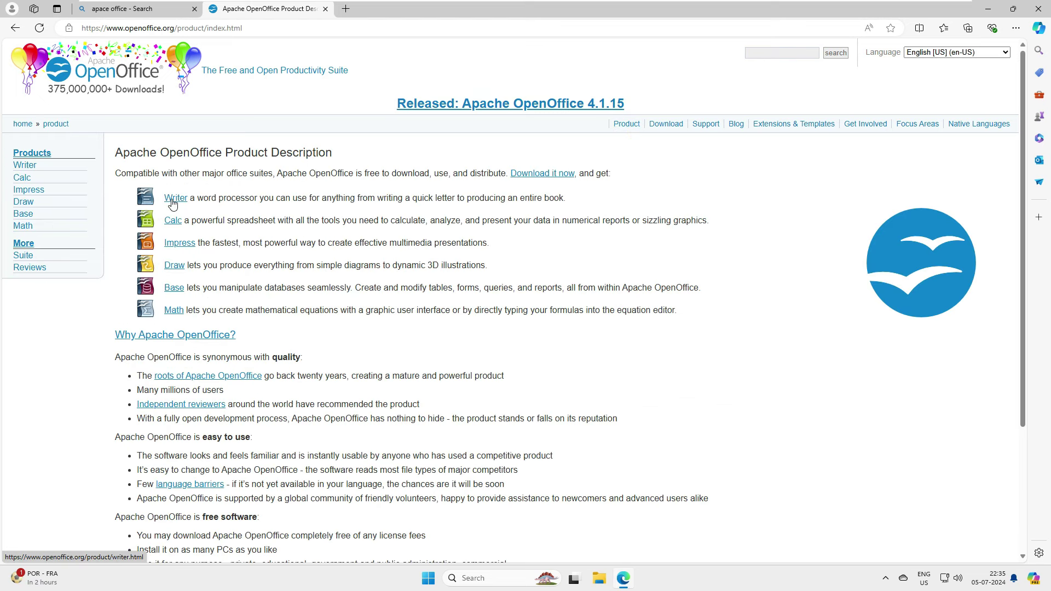
drag(208, 198, 568, 201)
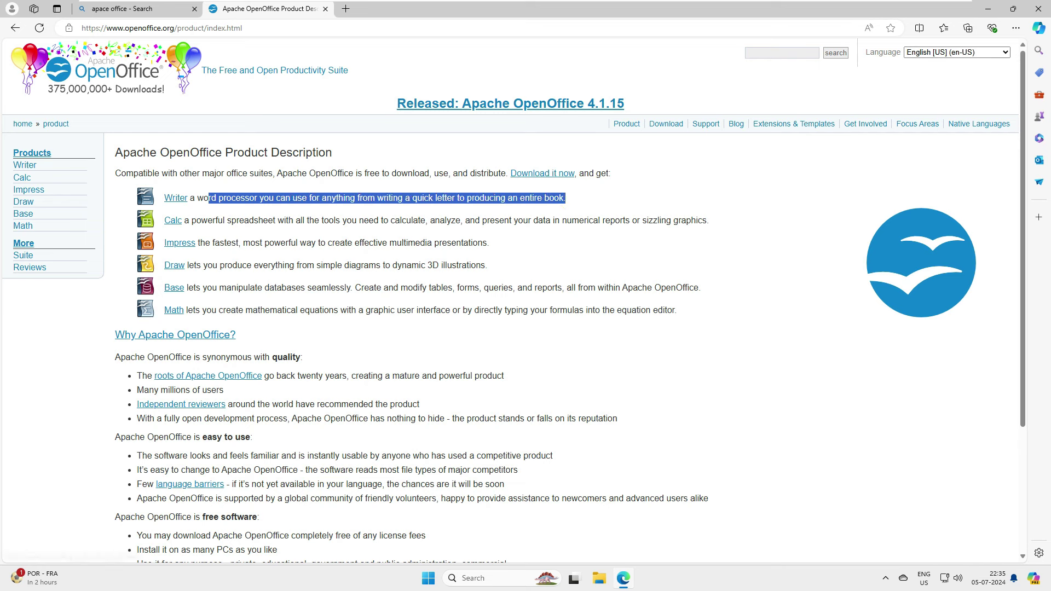
drag(201, 221, 717, 230)
drag(200, 243, 503, 252)
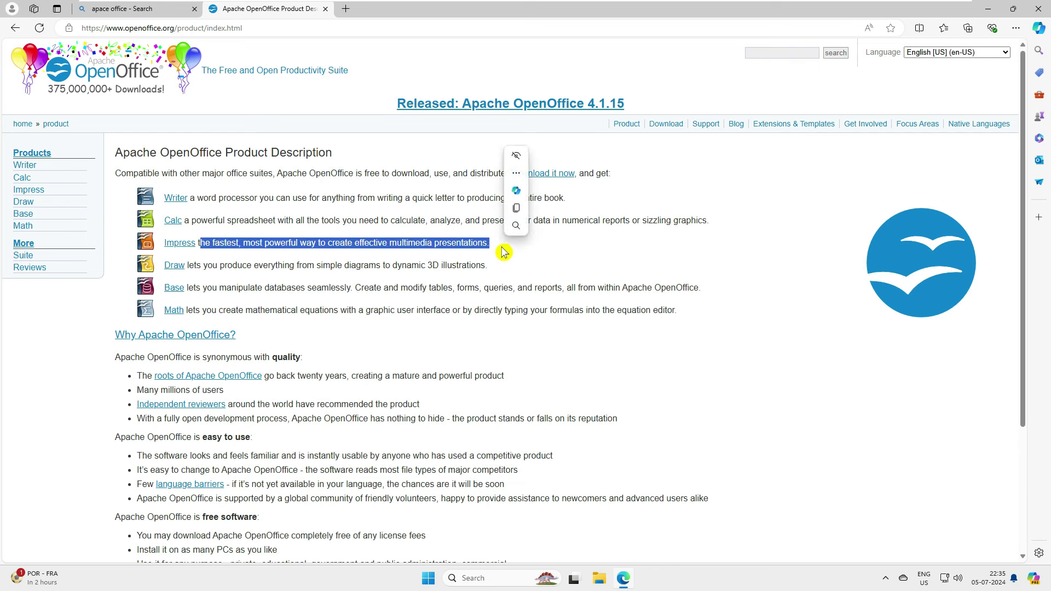
drag(188, 265, 481, 266)
mouse_move(397, 265)
mouse_down()
mouse_move(485, 266)
mouse_move(194, 268)
mouse_up()
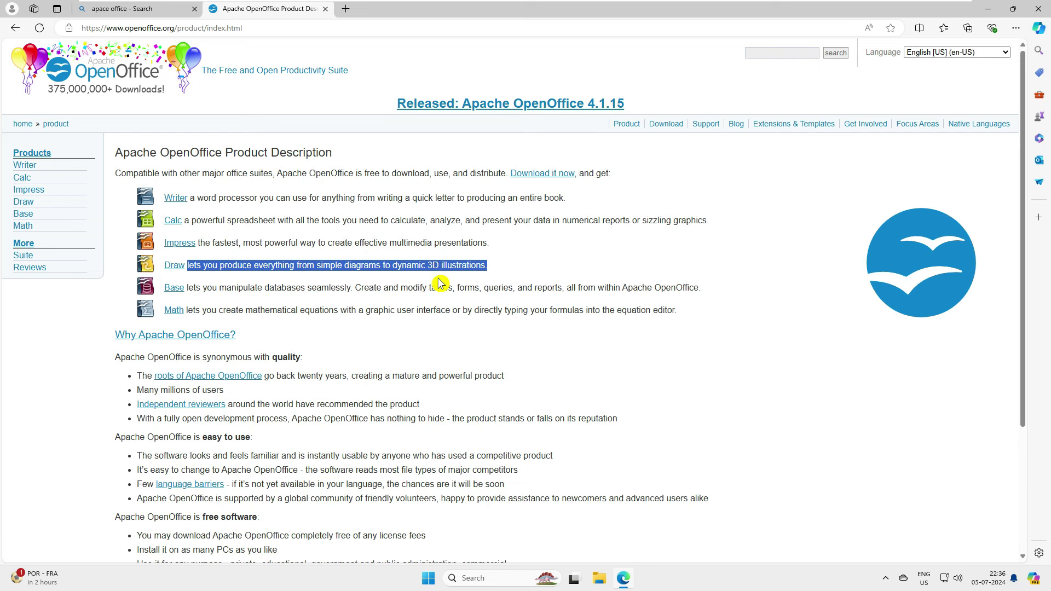
drag(193, 287, 453, 287)
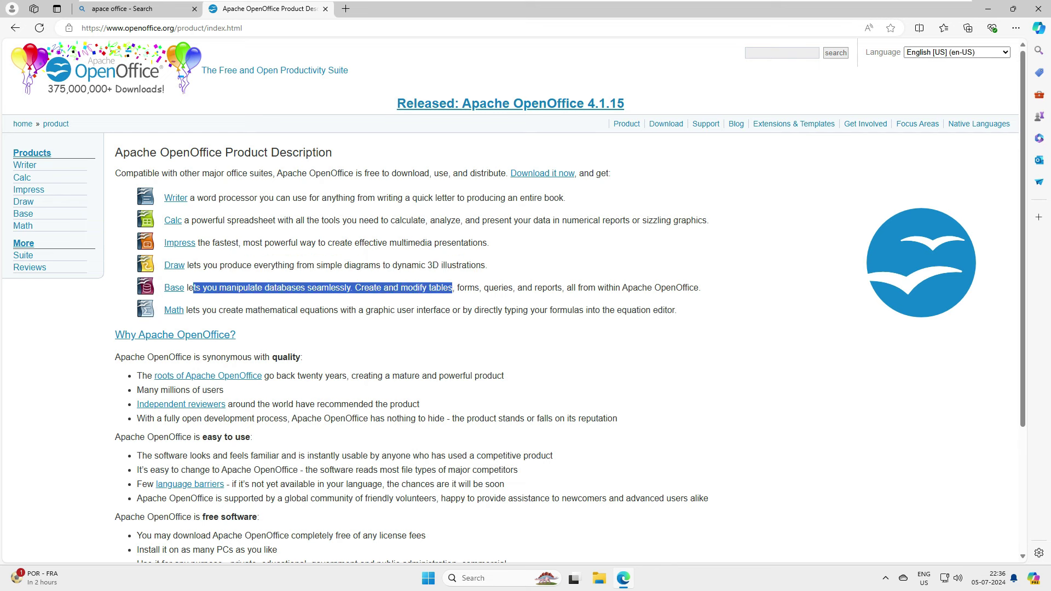
drag(217, 310, 424, 310)
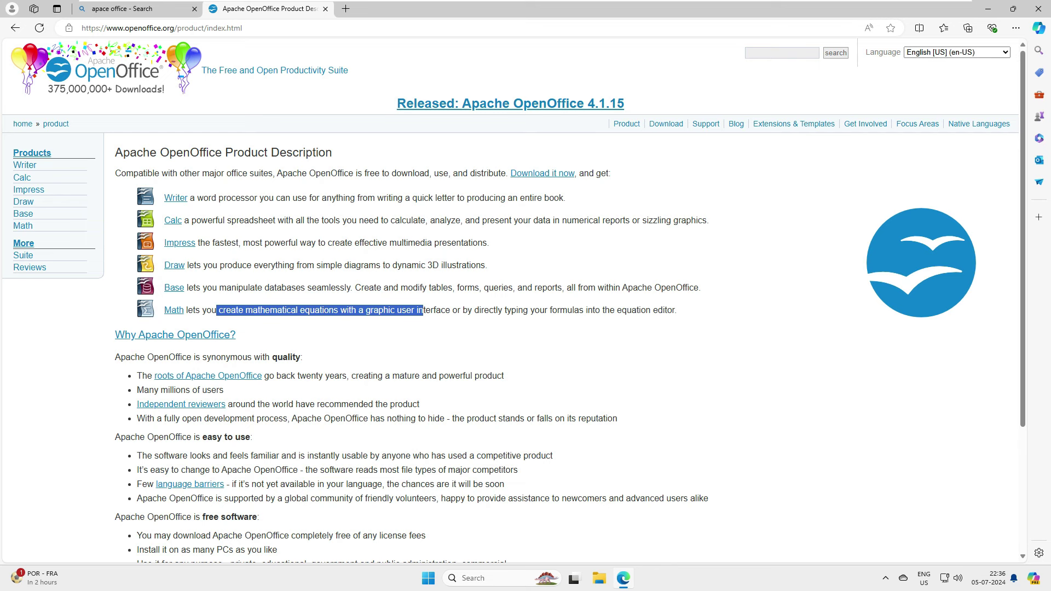
click(500, 324)
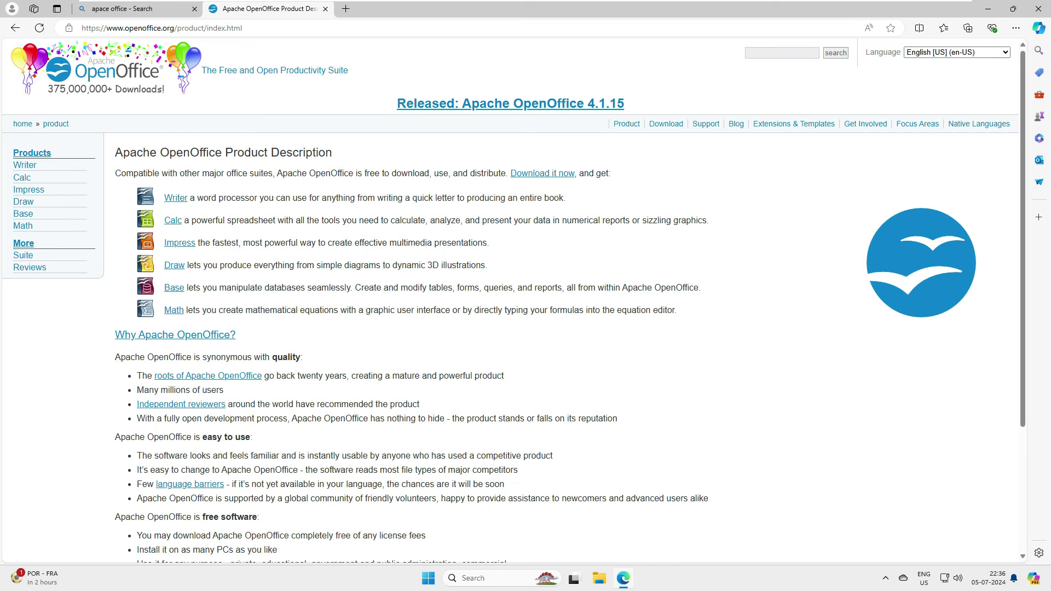
drag(550, 310, 663, 311)
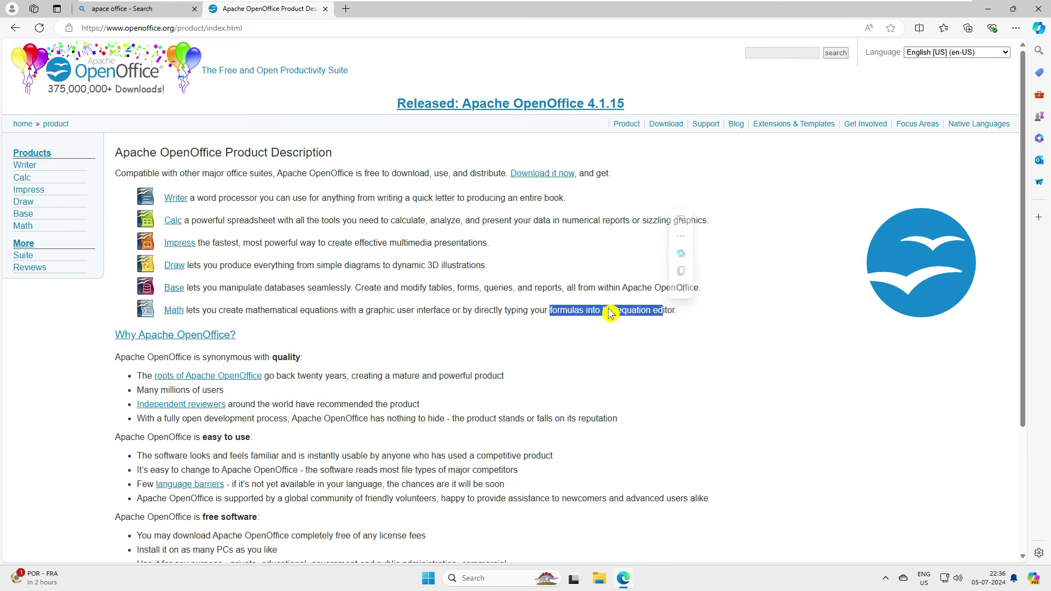
- On the OpenOffice download page, choose Windows 32-bit (x86) (EXE) and request the full installation download
click(667, 125)
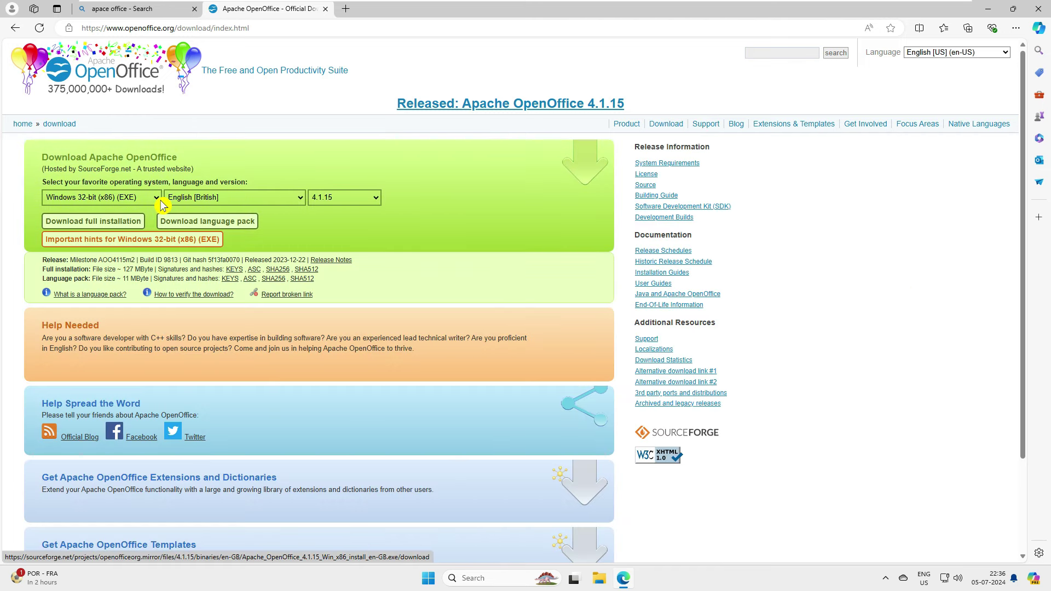
click(134, 198)
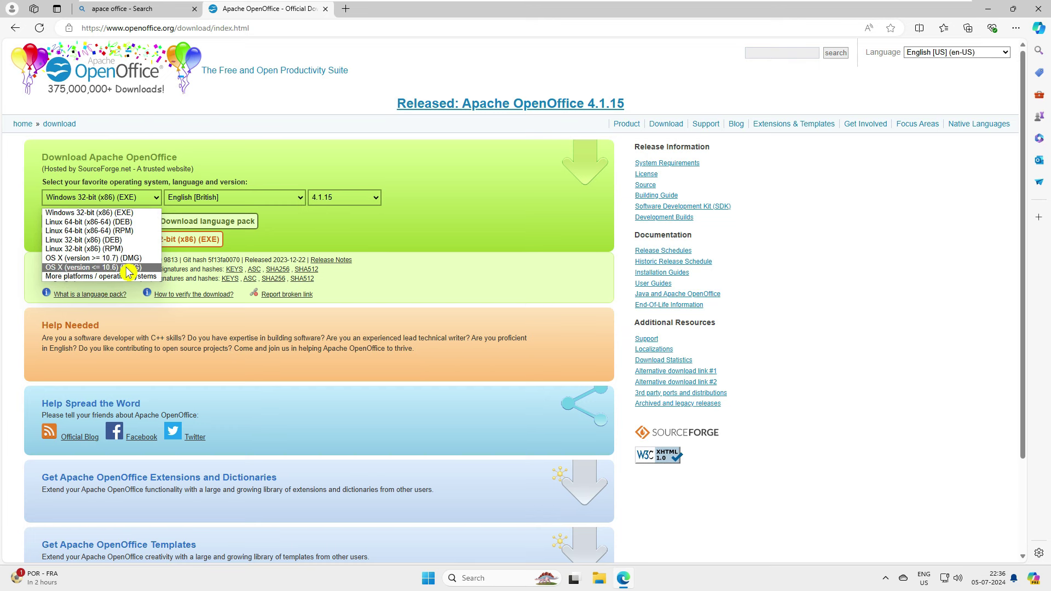
click(115, 216)
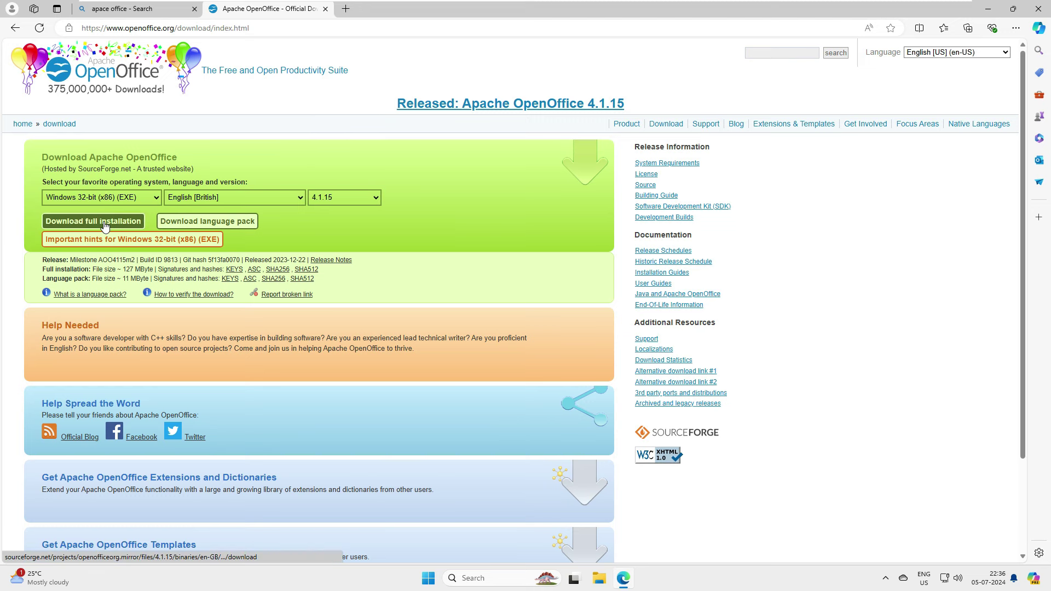
click(107, 222)
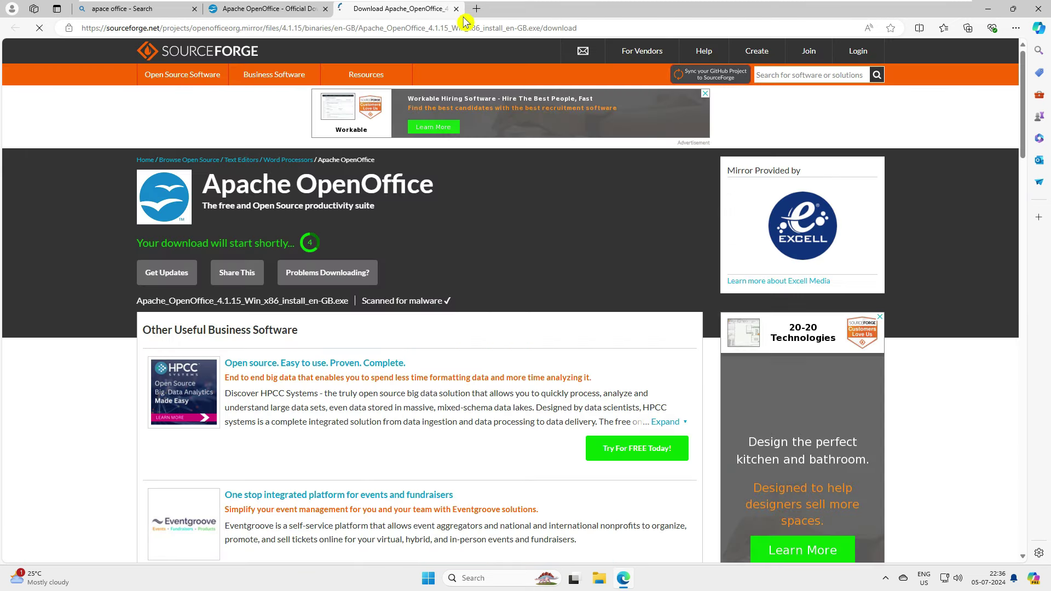
- Search for "apace office wiki" in a new browser tab and open the Apache OpenOffice Wikipedia article in its own tab
click(482, 13)
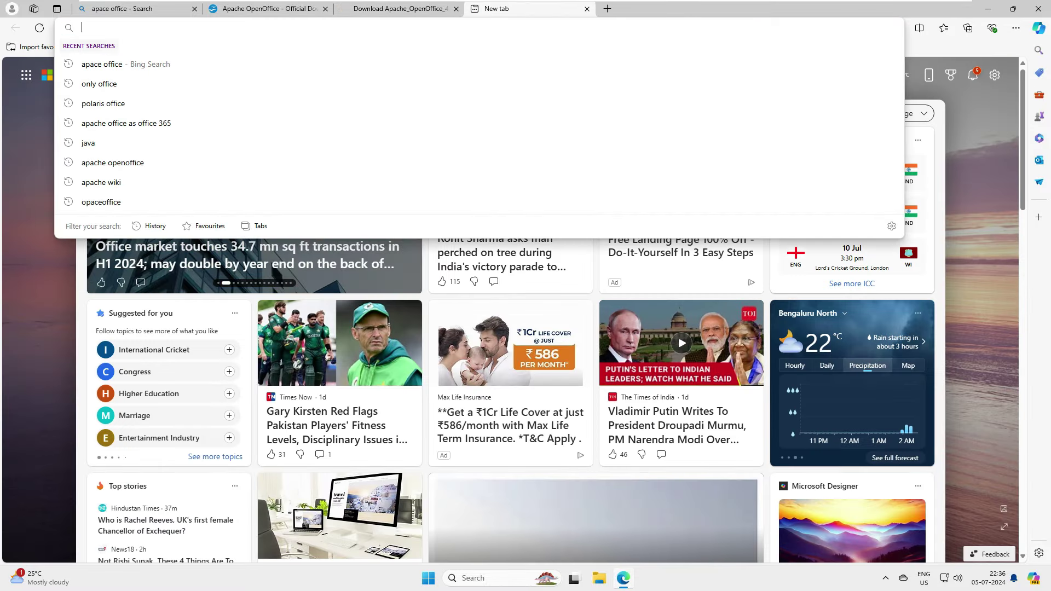
text(ao)
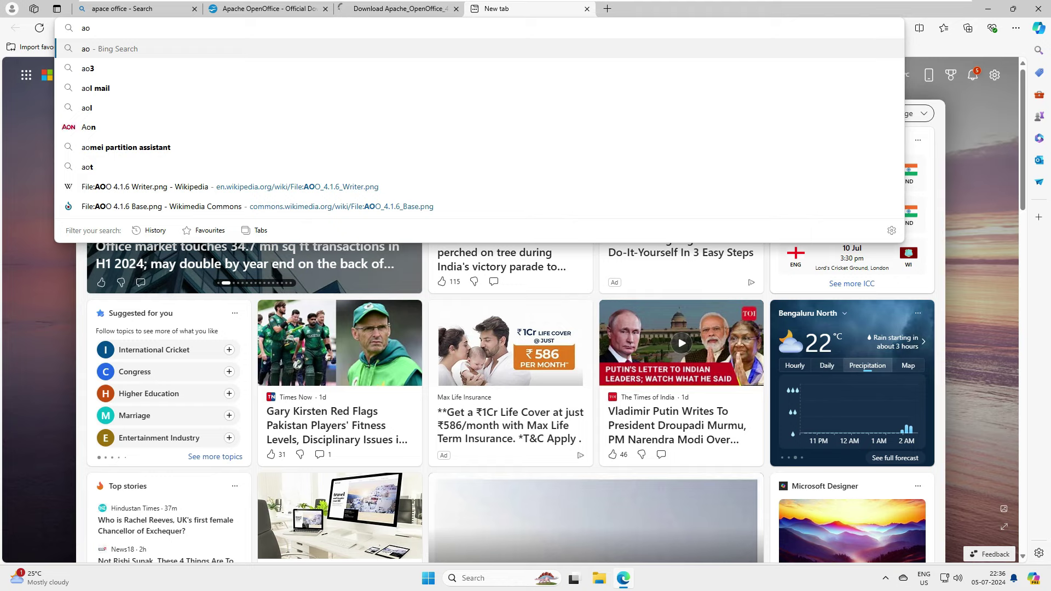
key(BackSpace)
text(pace office wiki)
key(Return)
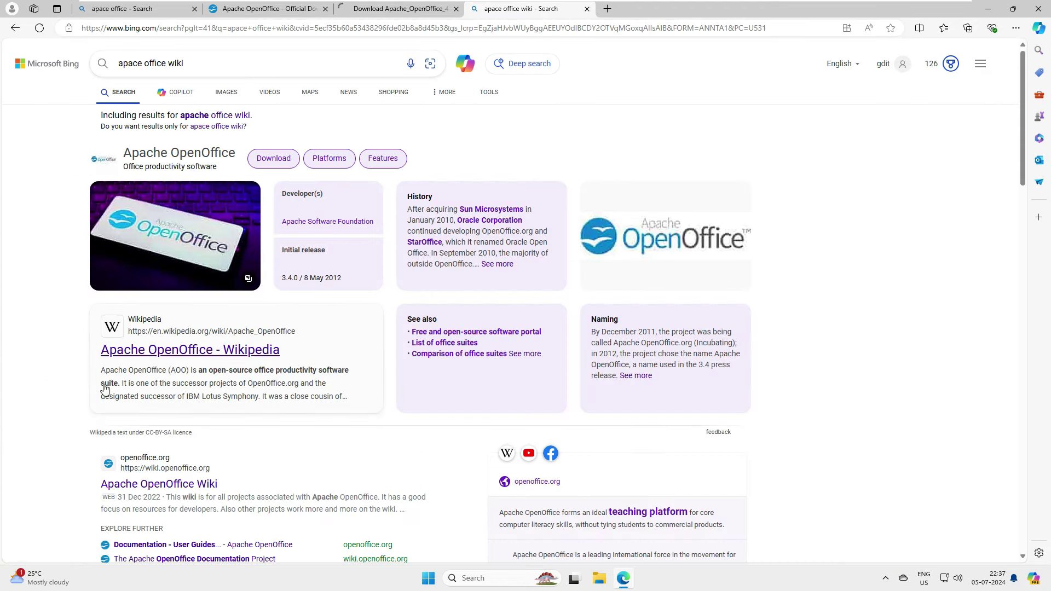
right_click(208, 351)
click(253, 359)
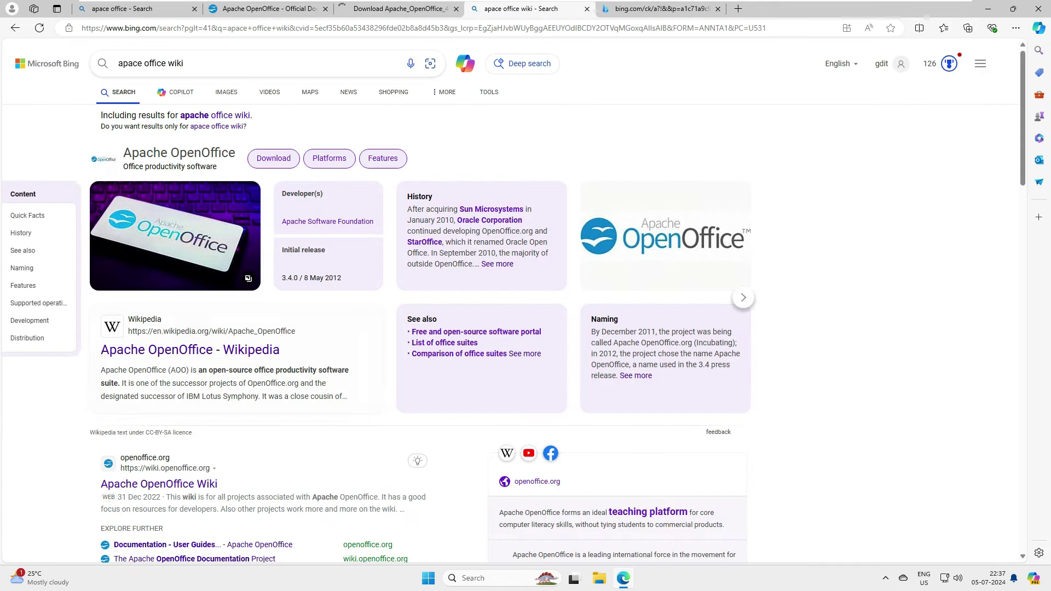
key(ctrl+Tab)
- Examine the introduction and the History section of the Apache OpenOffice Wikipedia article, including the timeline of derivatives
drag(338, 181, 345, 185)
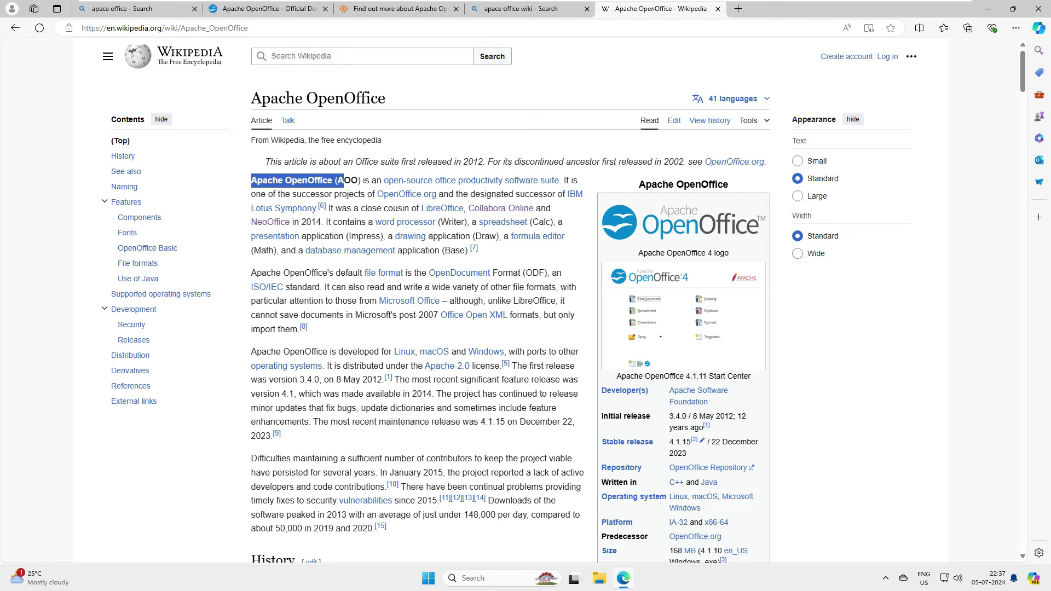
drag(469, 195, 557, 195)
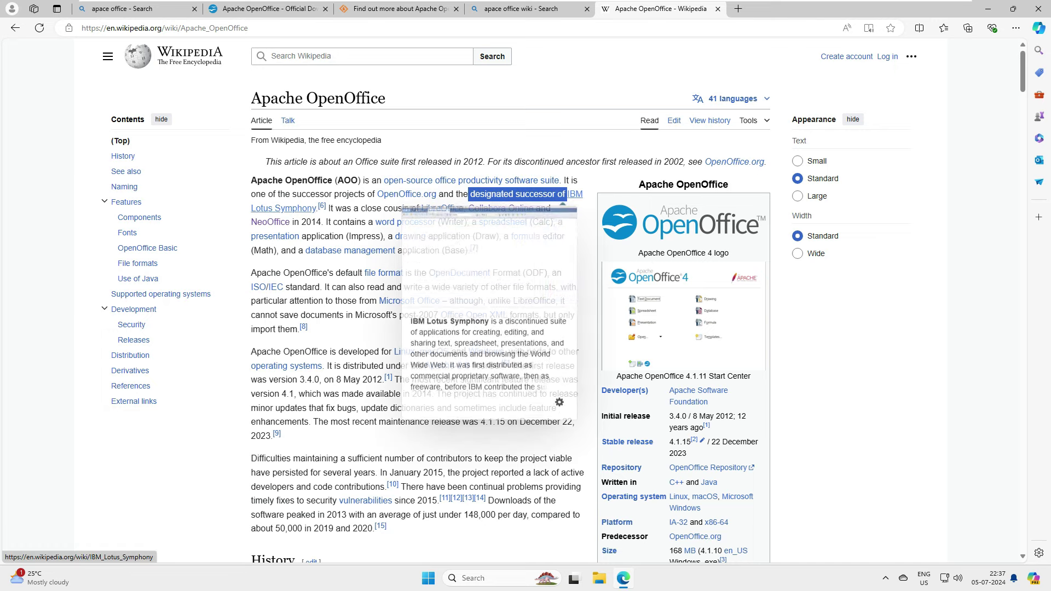
click(223, 251)
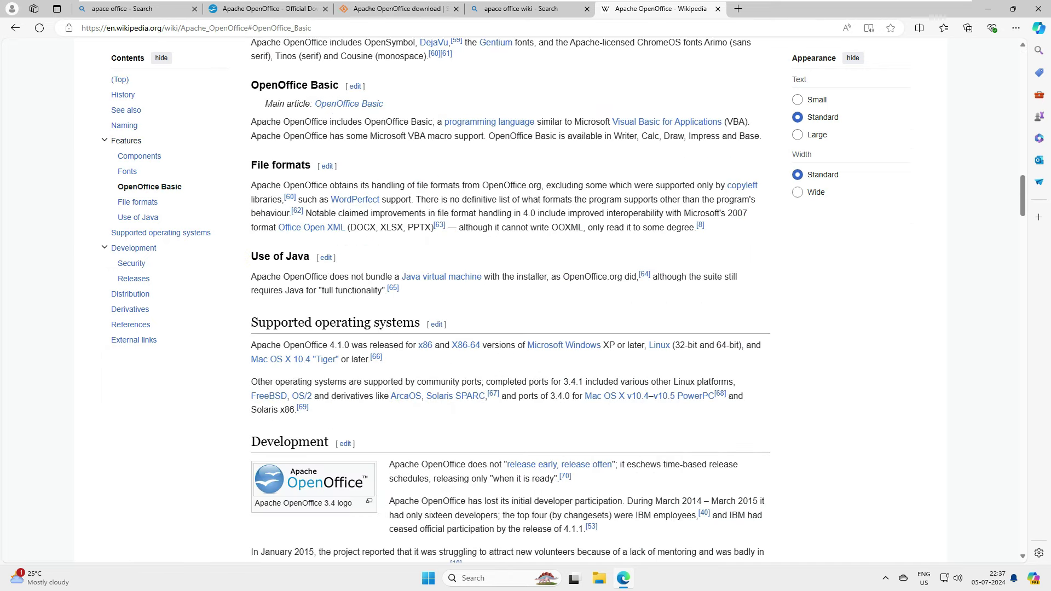
key(alt+Left)
scroll(446, 326, down, 10)
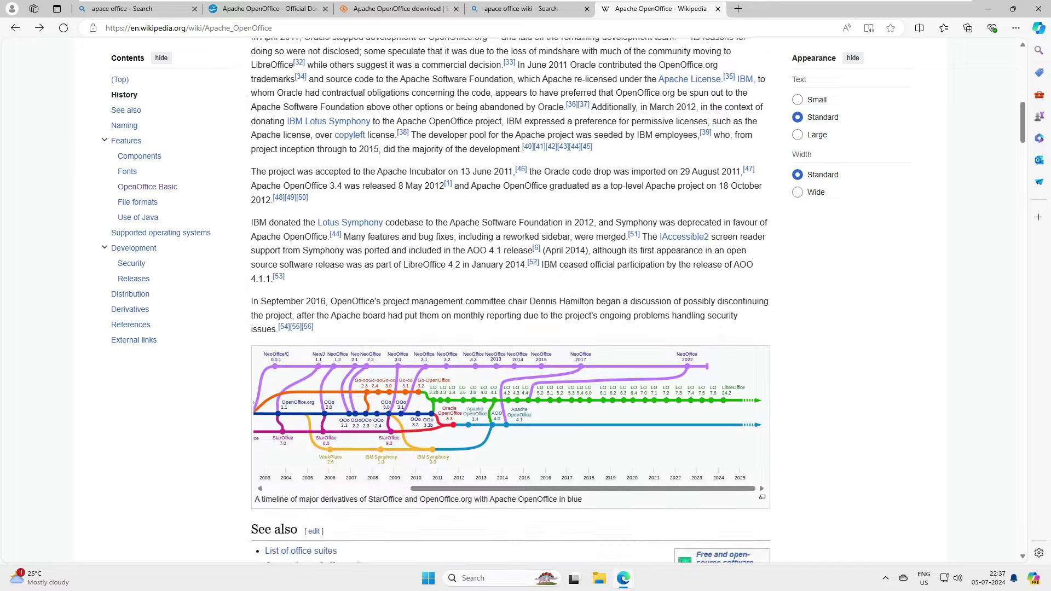
scroll(447, 326, up, 4)
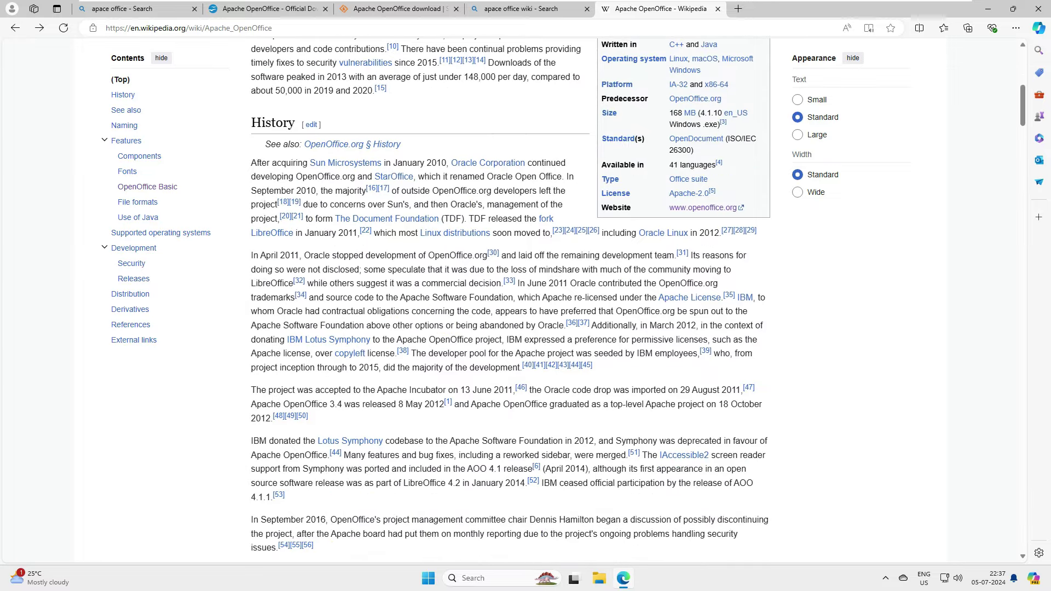
scroll(461, 207, up, 10)
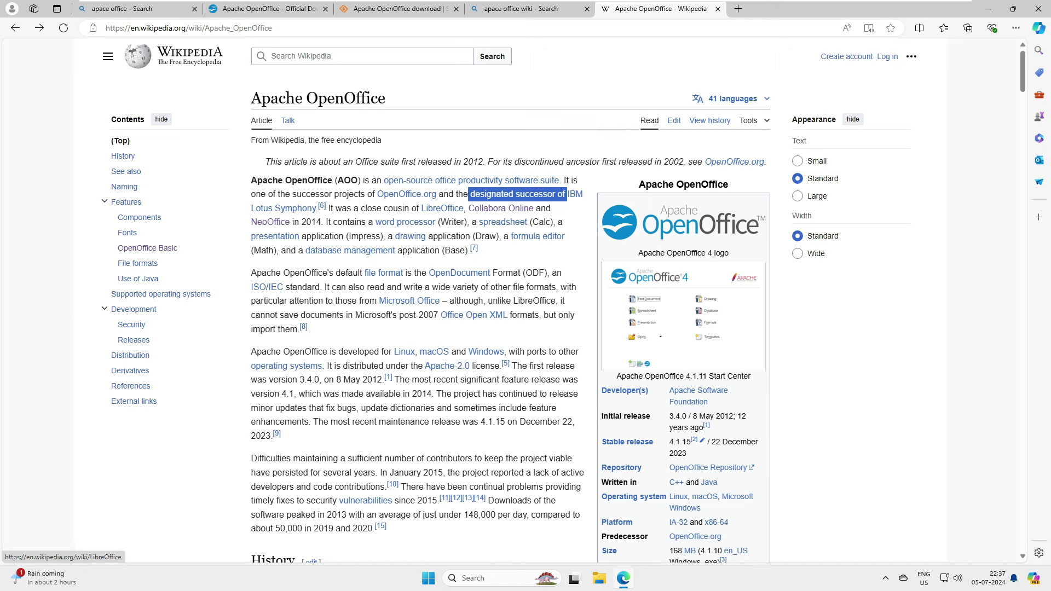
- Preview the linked LibreOffice article and check the initial release entry in the Apache OpenOffice infobox
mouse_move(464, 208)
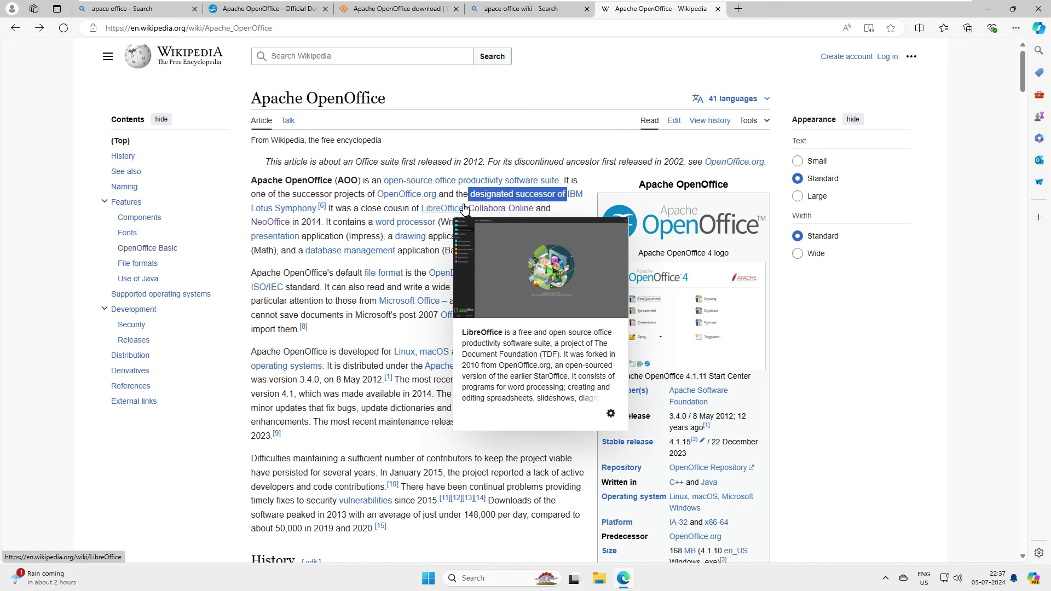
click(863, 380)
scroll(851, 387, down, 2)
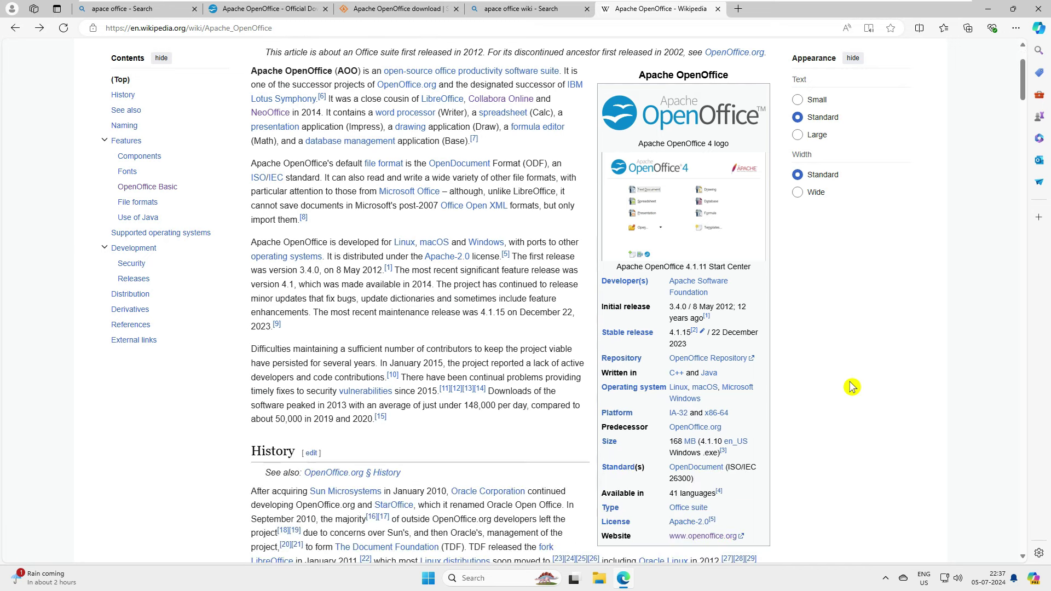
drag(736, 307, 669, 308)
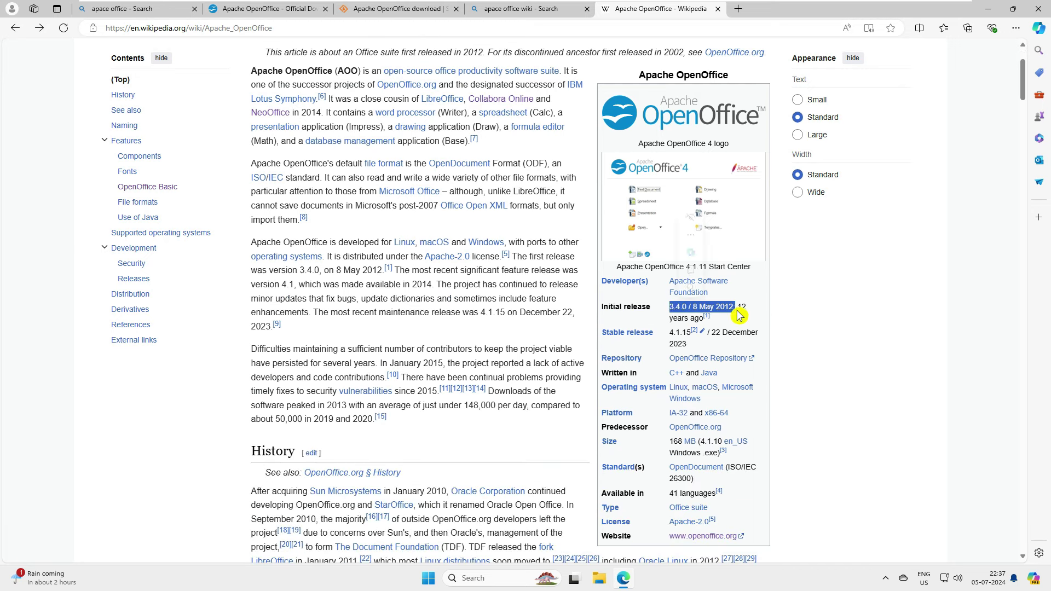
click(812, 316)
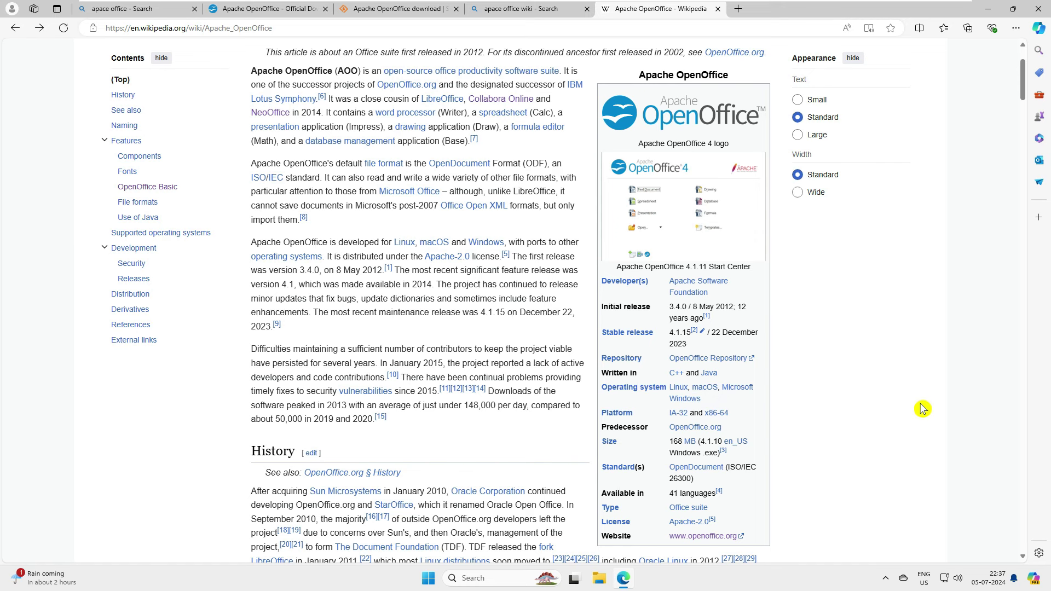
scroll(910, 394, up, 3)
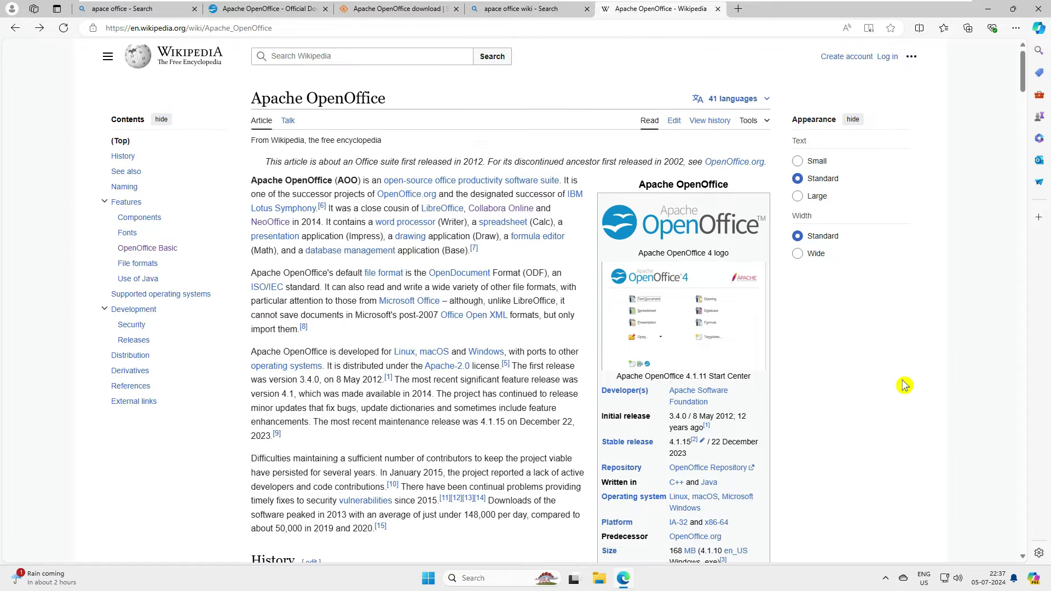
- Return to the SourceForge page, download Apache OpenOffice and launch the downloaded installer
click(372, 8)
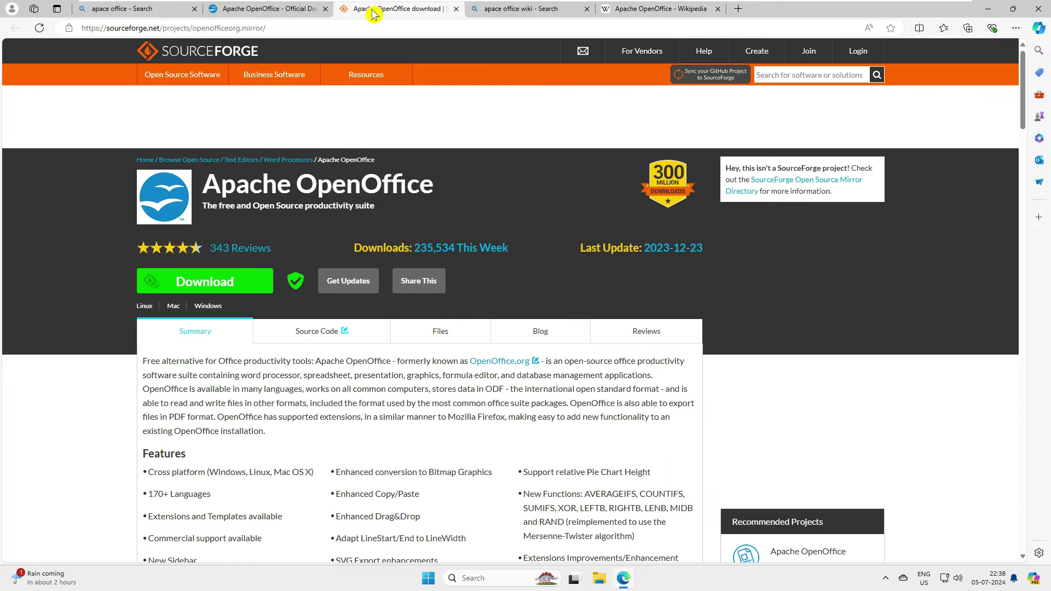
click(1016, 27)
key(Escape)
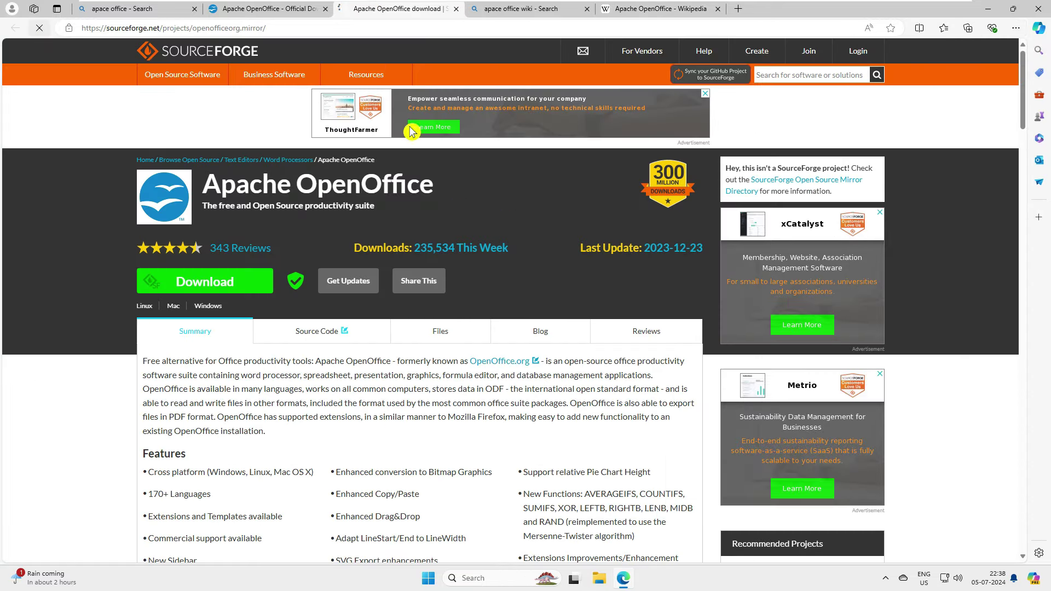
click(205, 281)
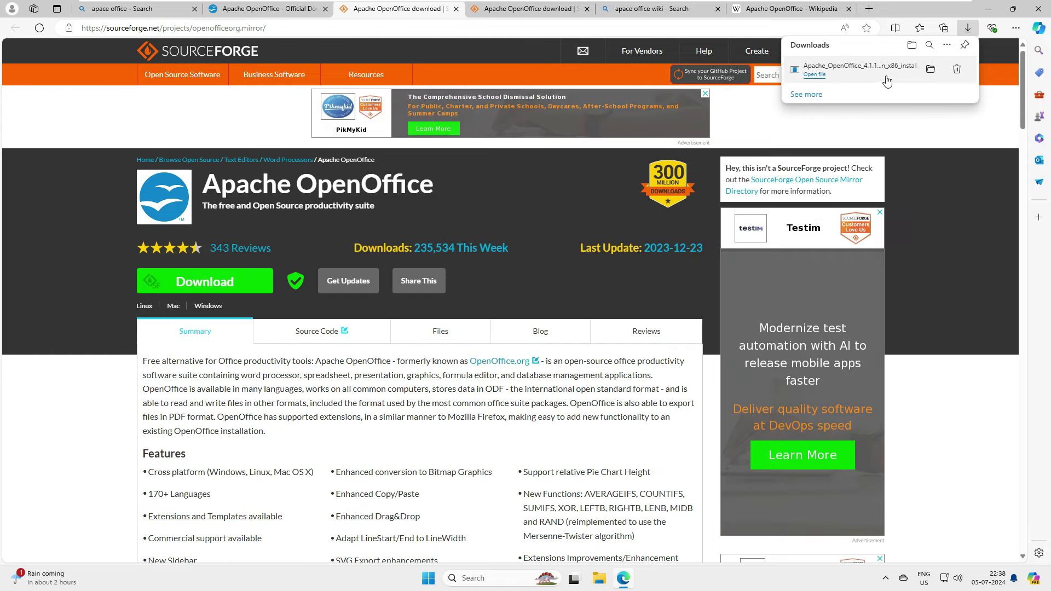
click(846, 72)
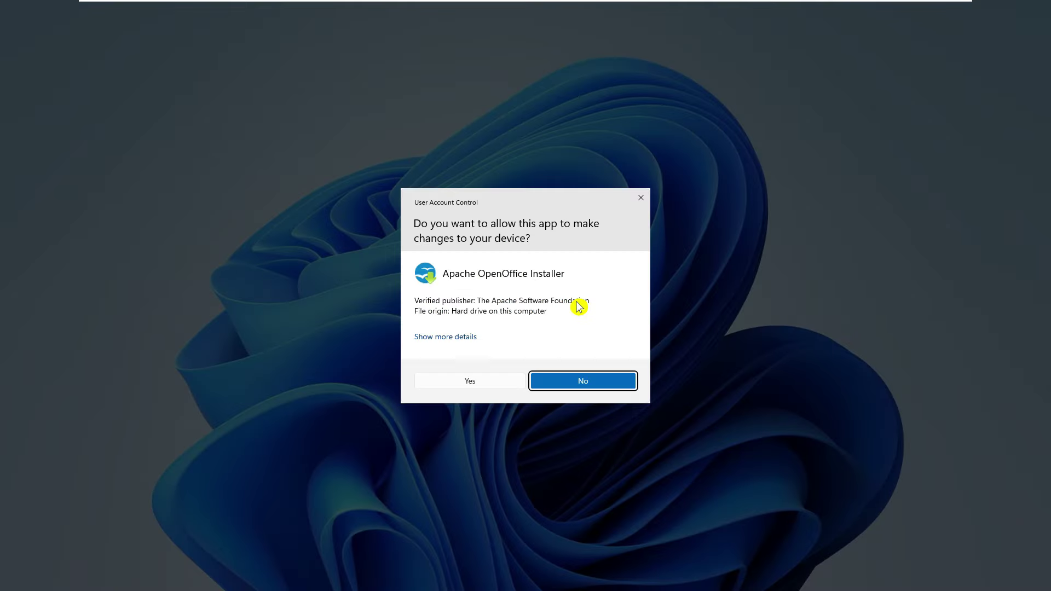
- Allow the Apache OpenOffice installer to make changes and unpack the OpenOffice 4.1.15 installation files to the default destination folder
click(480, 389)
click(475, 383)
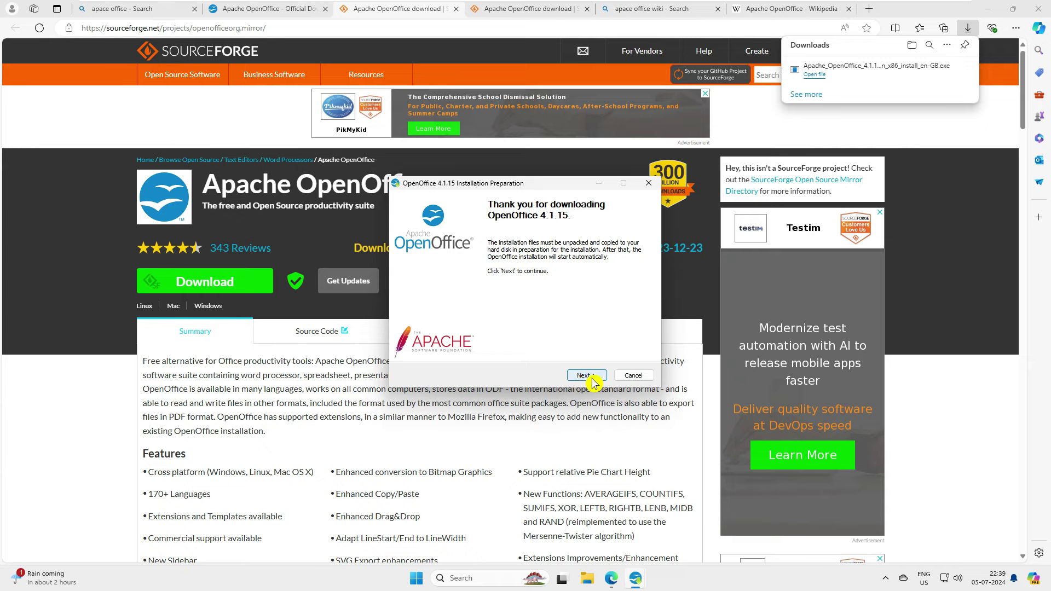
click(592, 379)
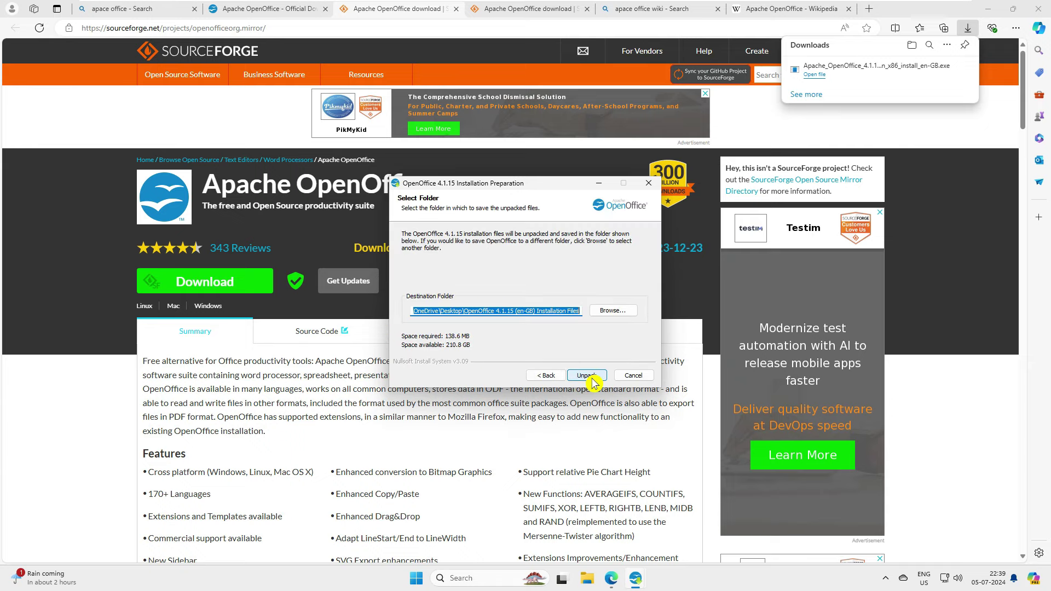
click(587, 376)
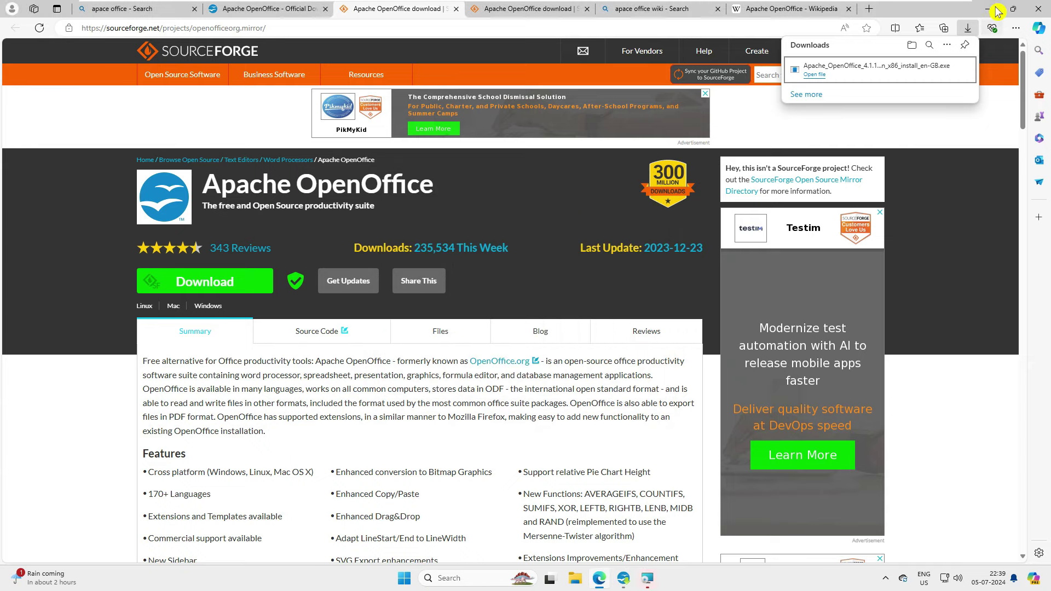
- Minimize the browser, quit the leftover OpenOffice 4.1.15 Installation Preparation and proceed through the Installation Wizard
click(995, 9)
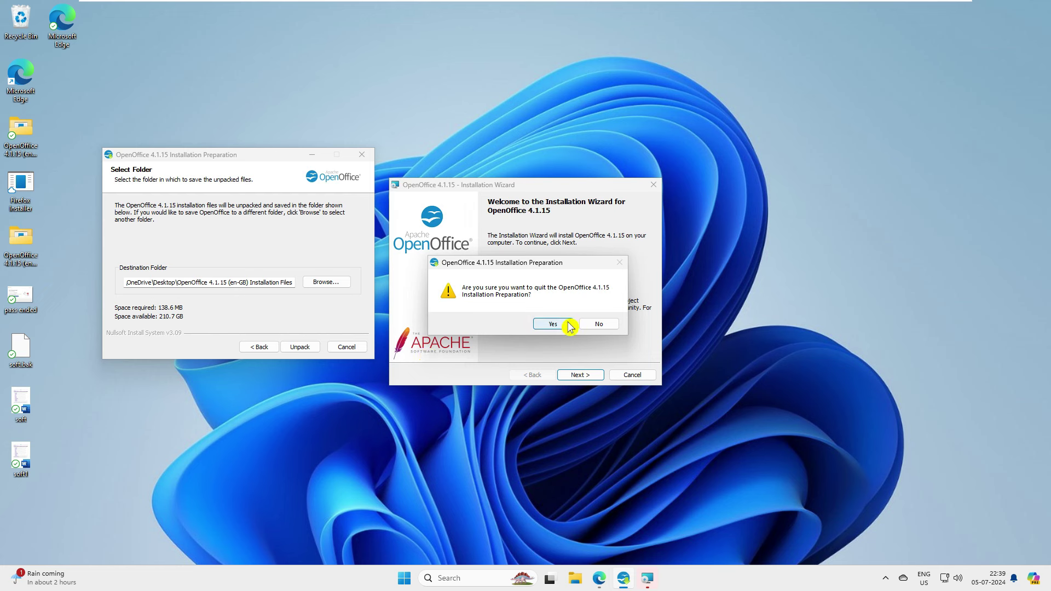
click(554, 324)
click(582, 376)
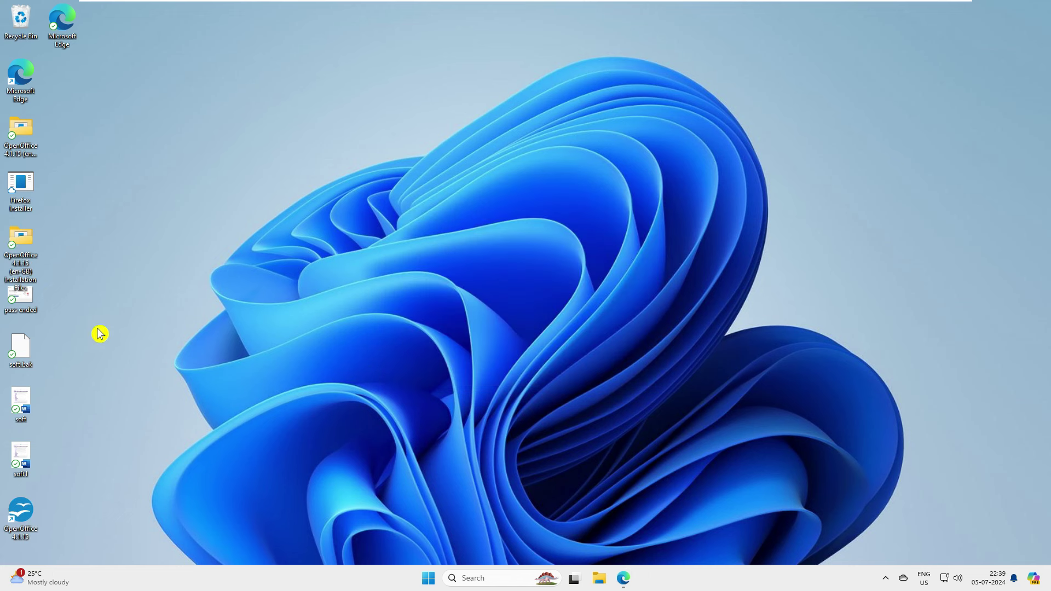
- Launch OpenOffice 4.1.15 from the desktop, create a new text document and maximize its window
click(27, 517)
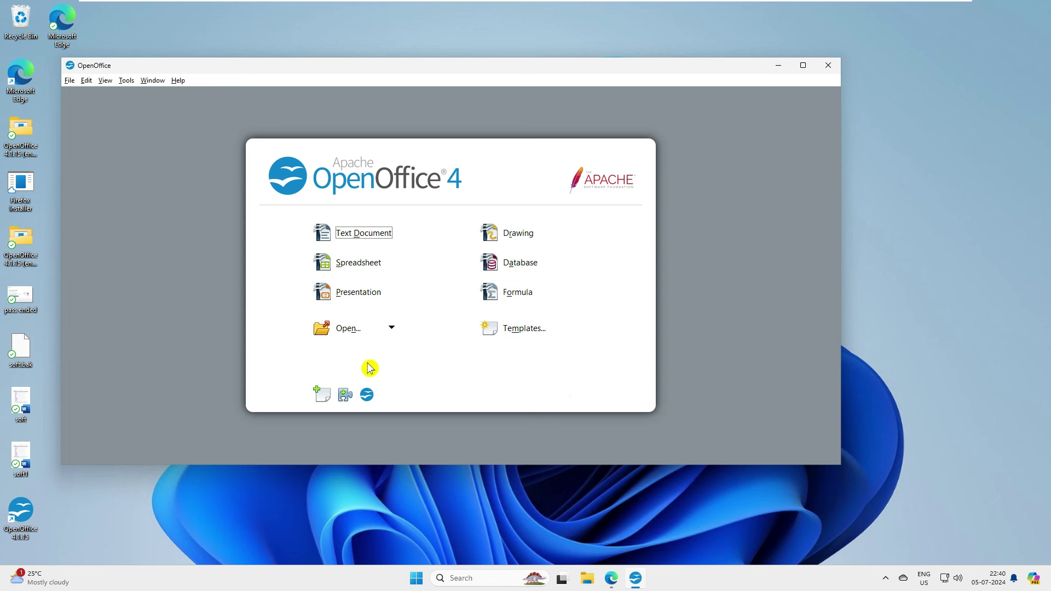
click(365, 235)
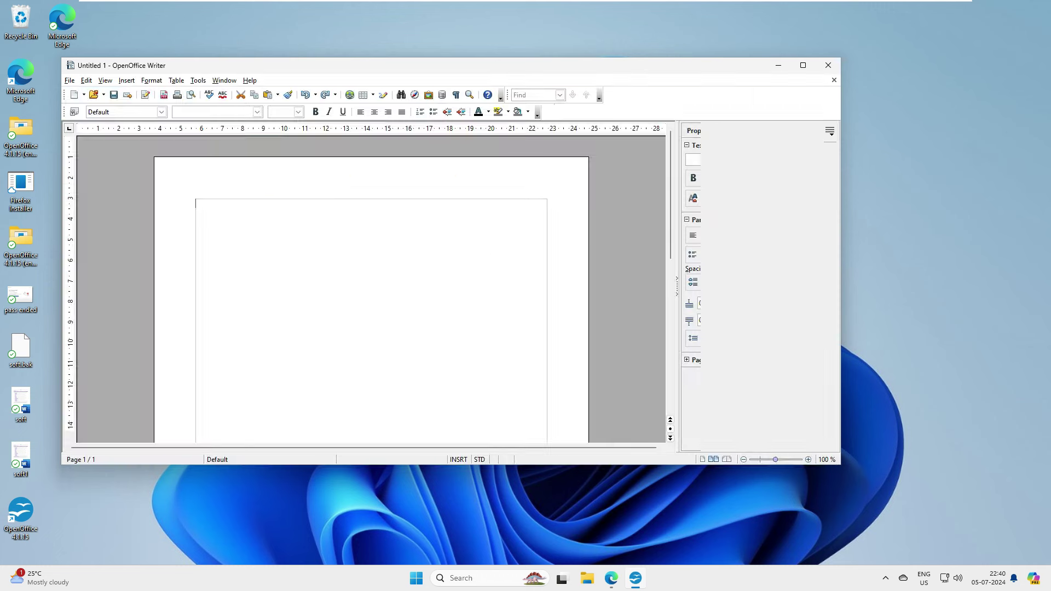
click(803, 66)
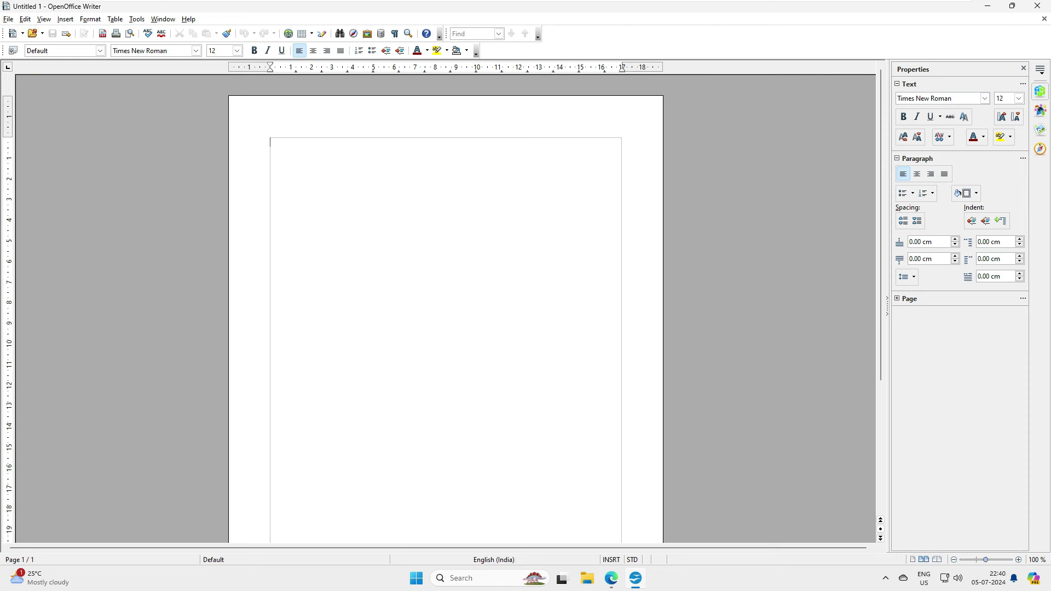
- Try out the new document command, then examine the table insertion settings and the font name and size choices in Writer
click(26, 43)
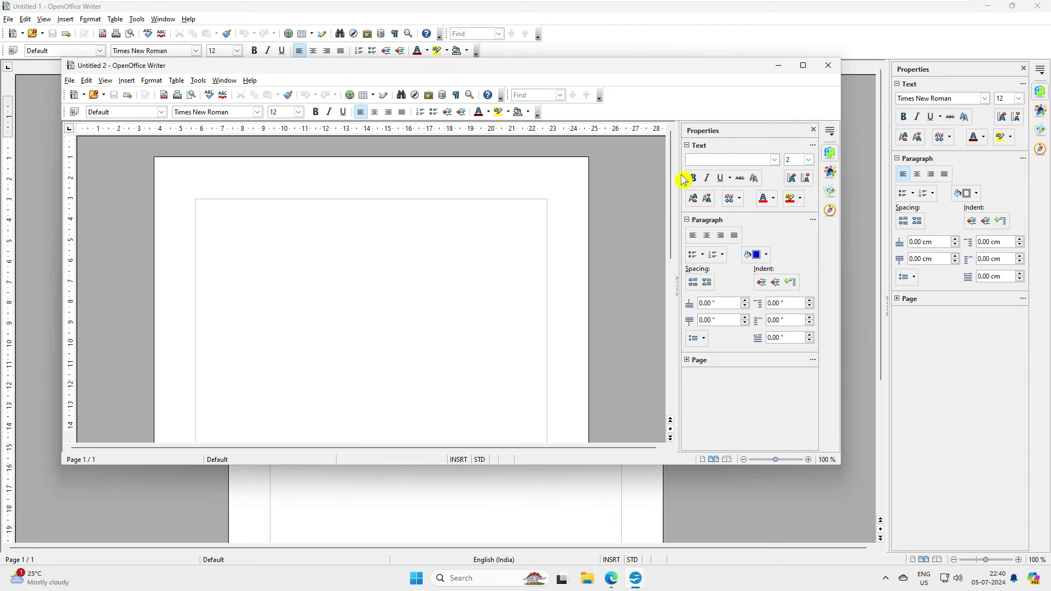
click(821, 66)
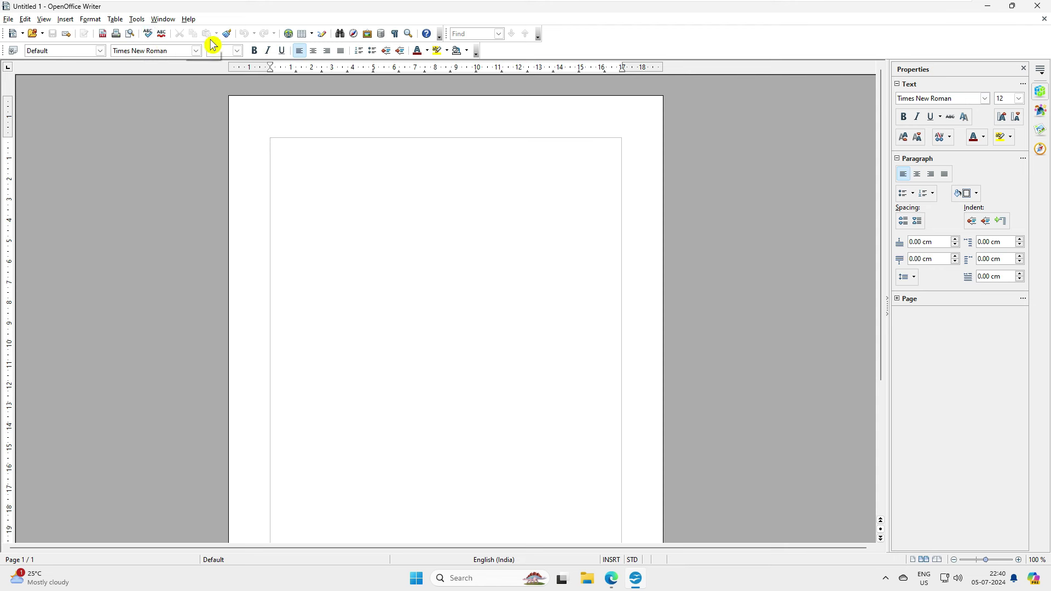
click(304, 34)
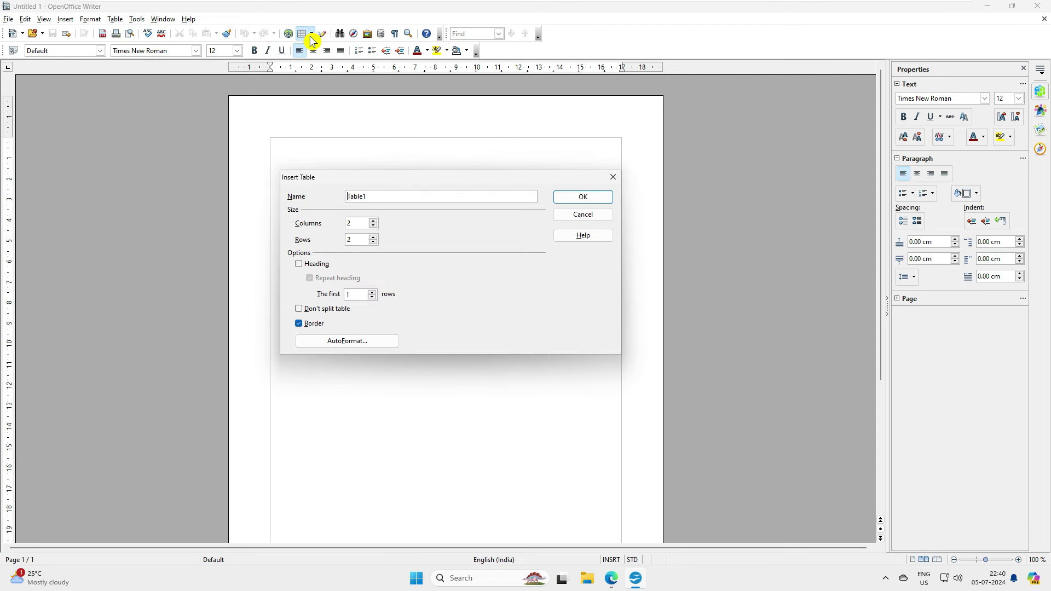
key(Escape)
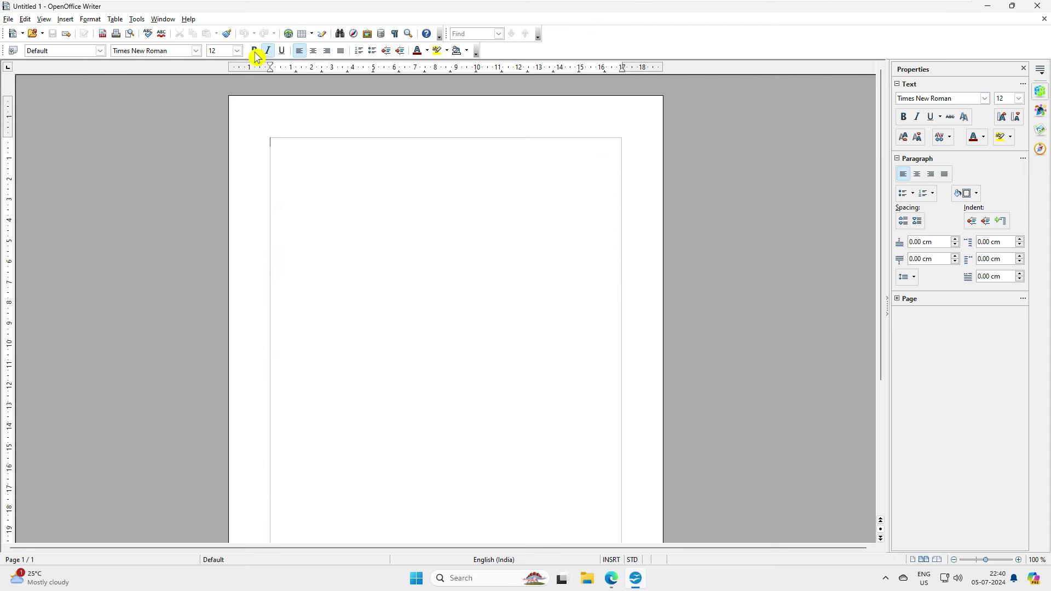
click(196, 51)
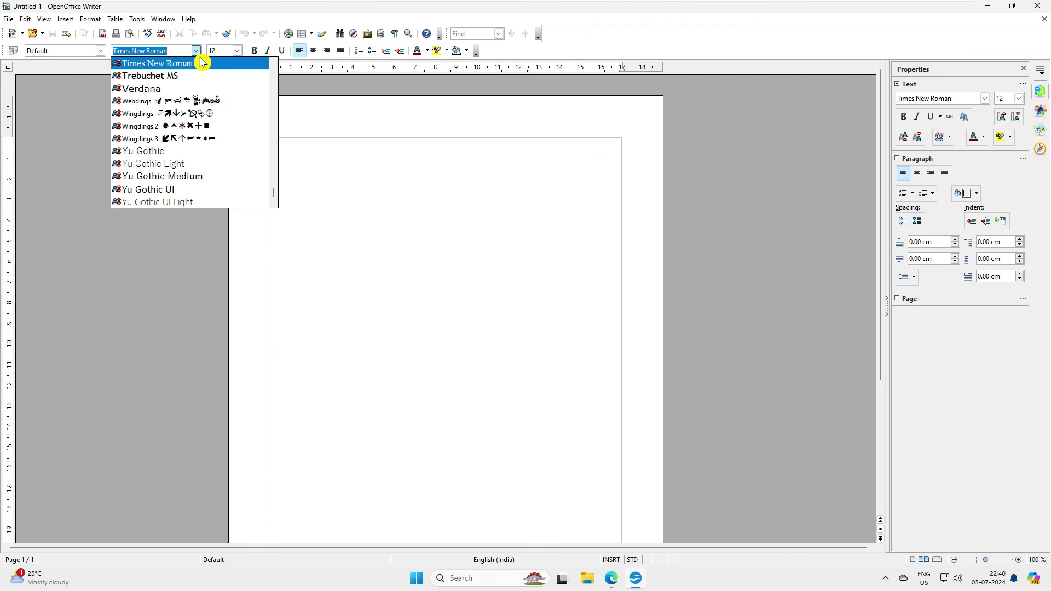
scroll(235, 133, up, 10)
click(421, 203)
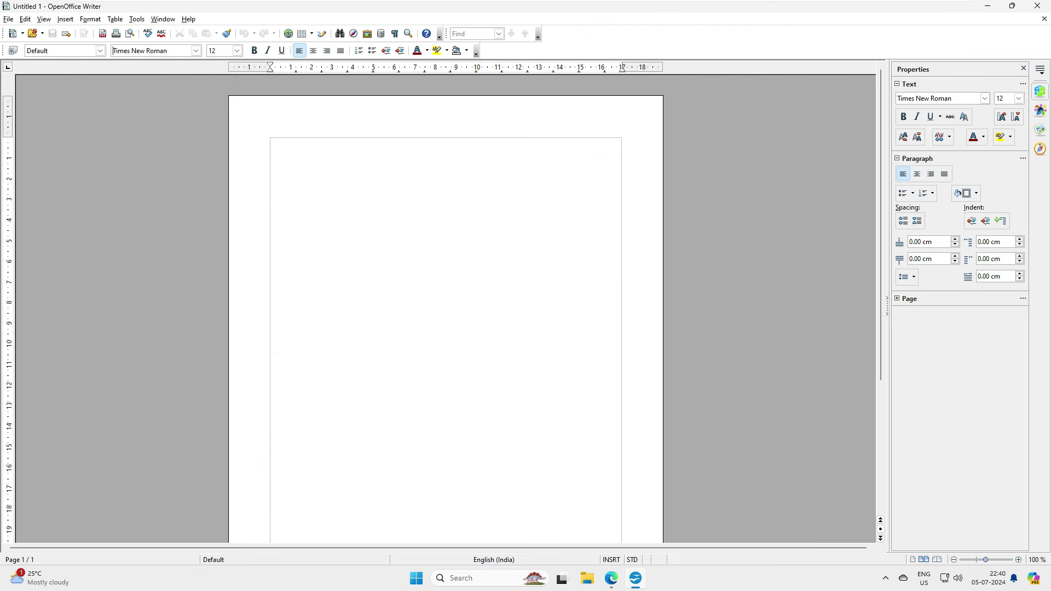
click(237, 50)
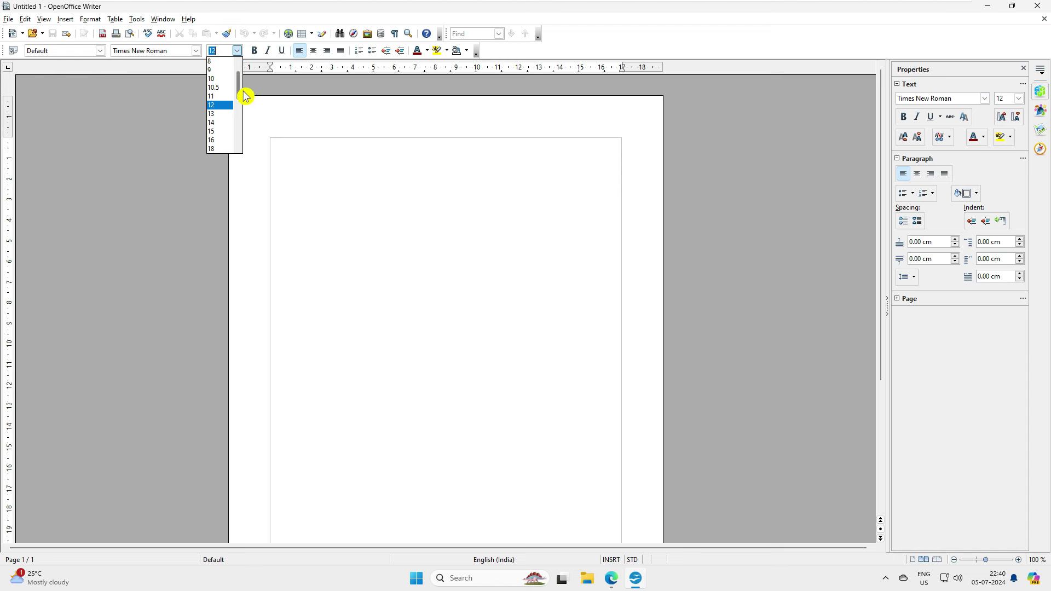
click(282, 115)
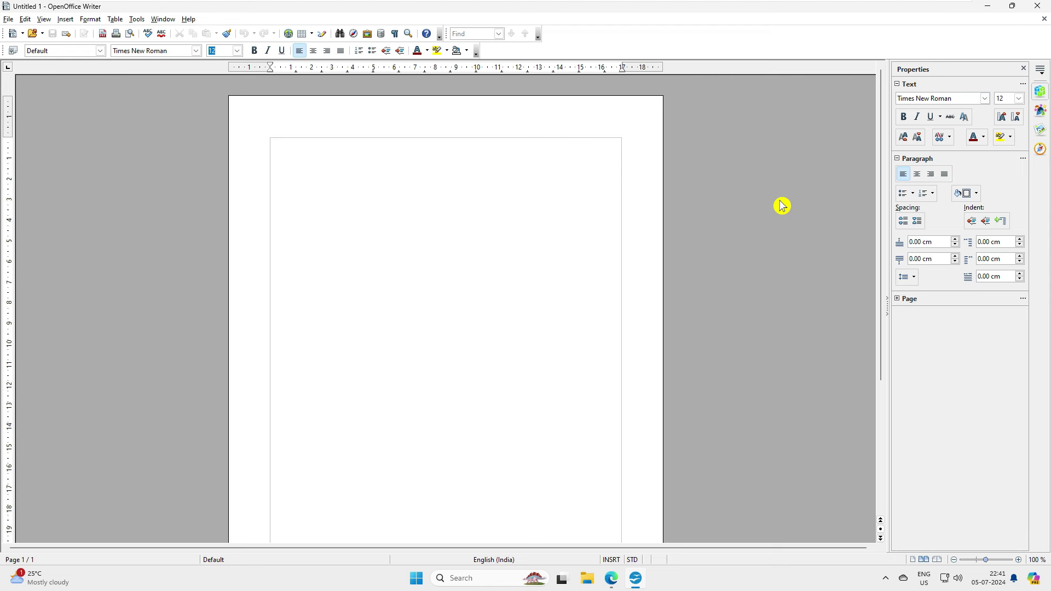
- Show the Drawing toolbar in the Writer window
click(43, 19)
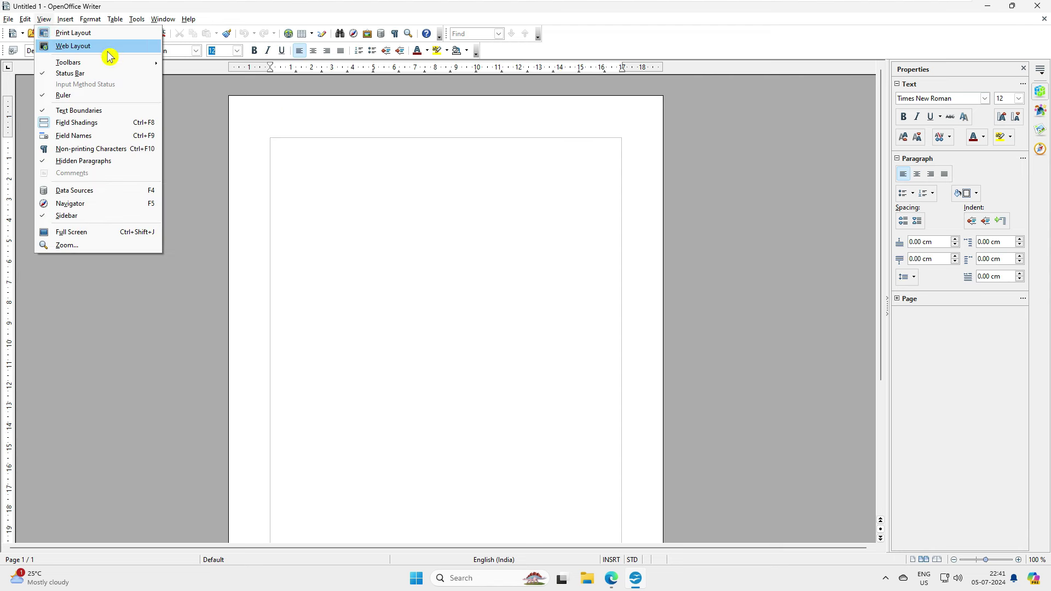
mouse_move(108, 70)
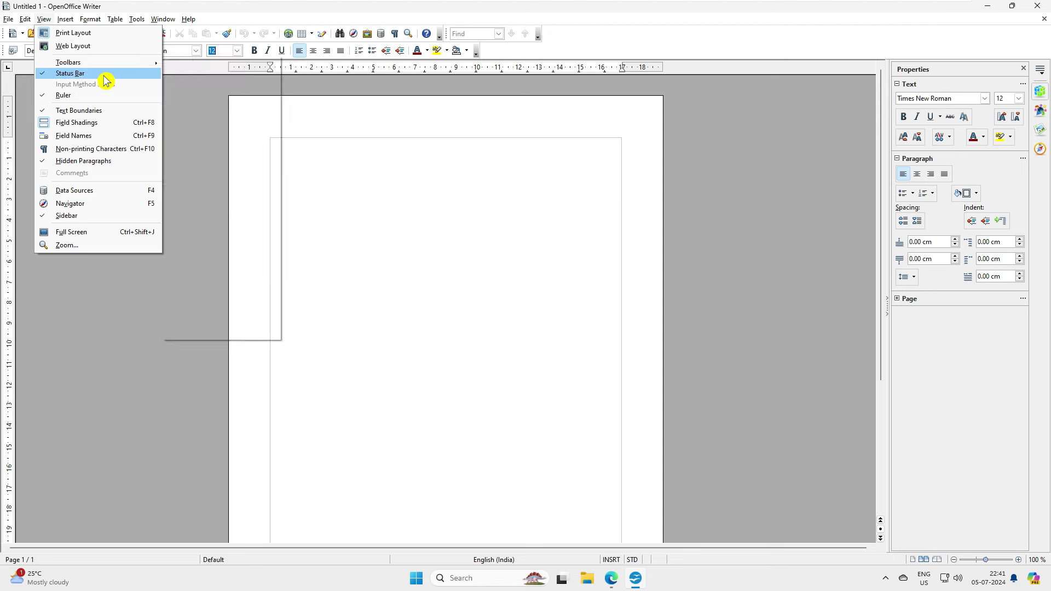
mouse_move(189, 19)
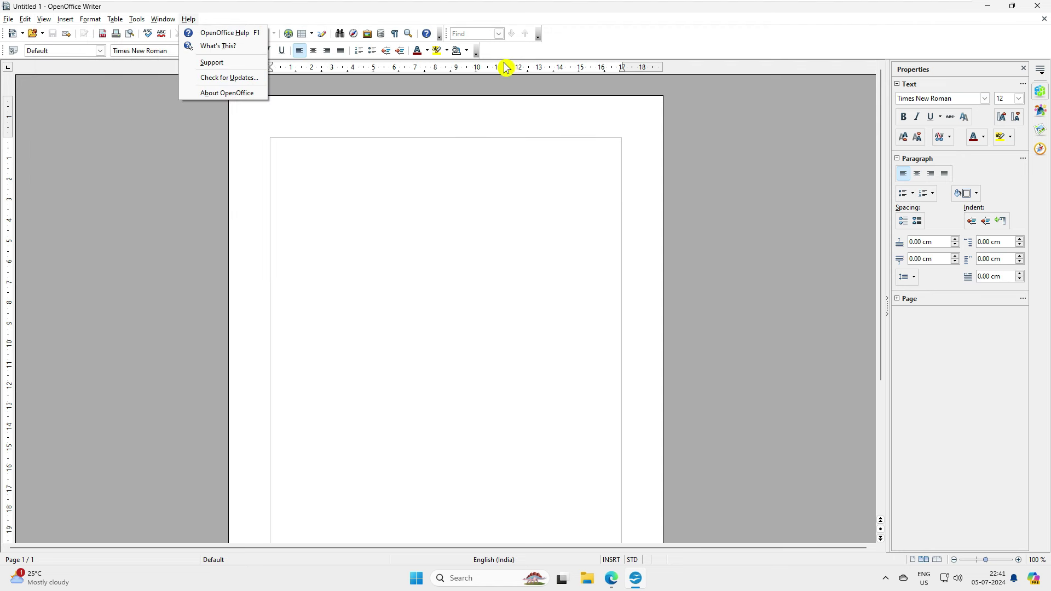
mouse_move(45, 19)
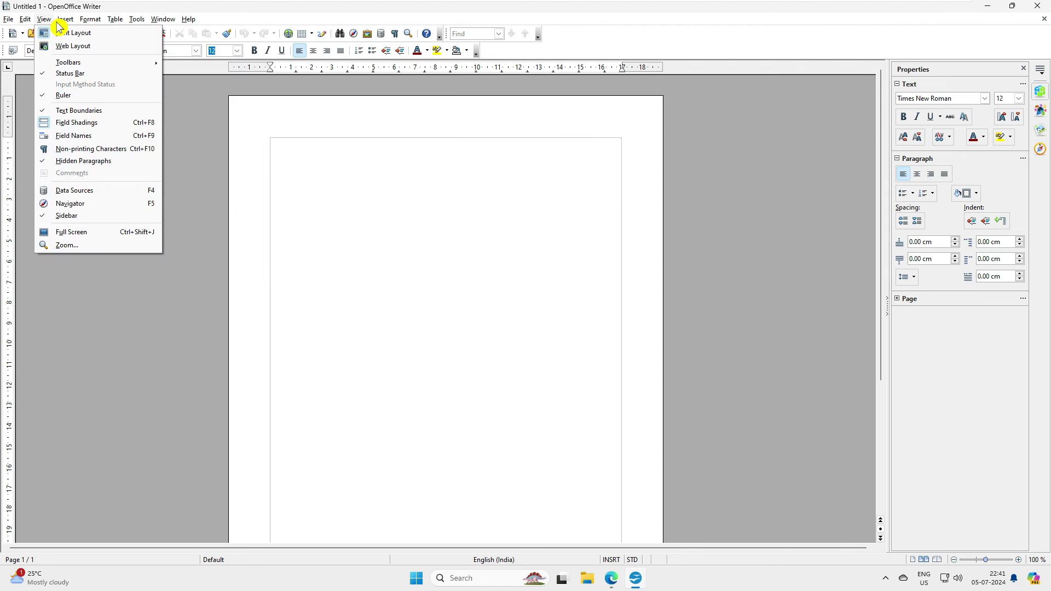
mouse_move(77, 62)
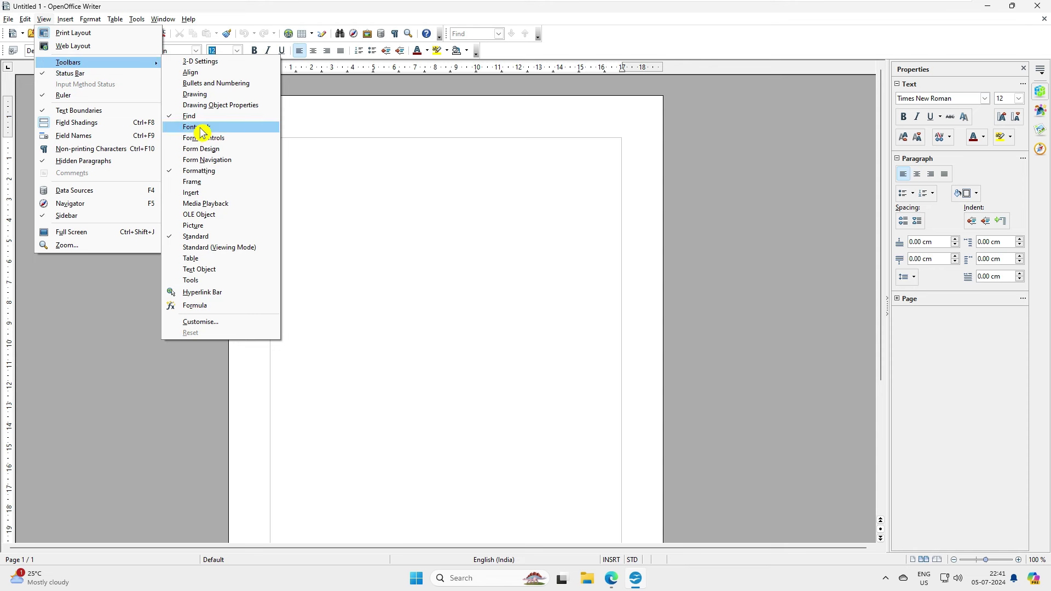
click(208, 95)
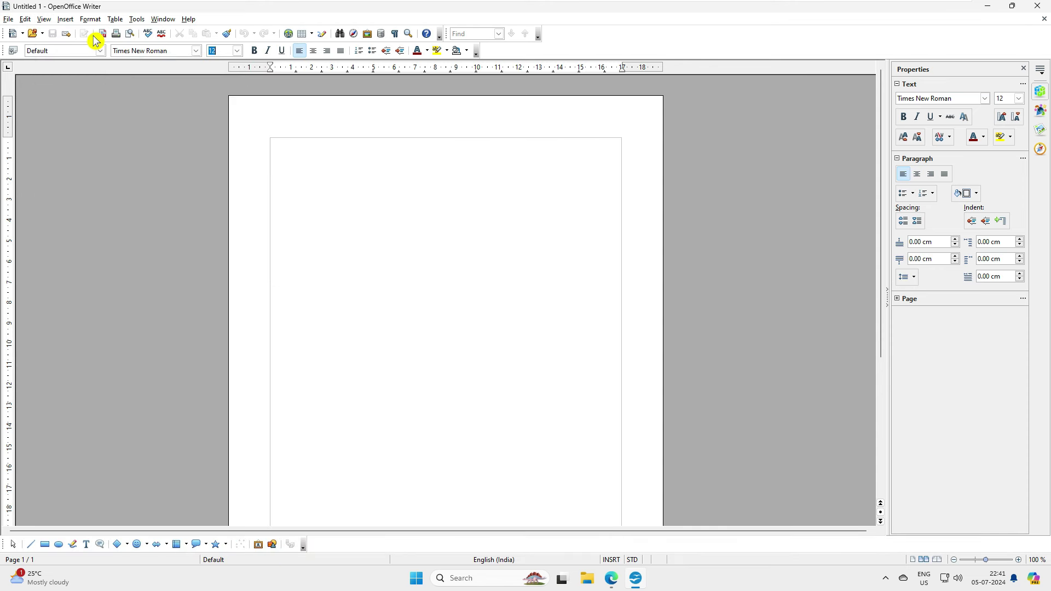
click(44, 20)
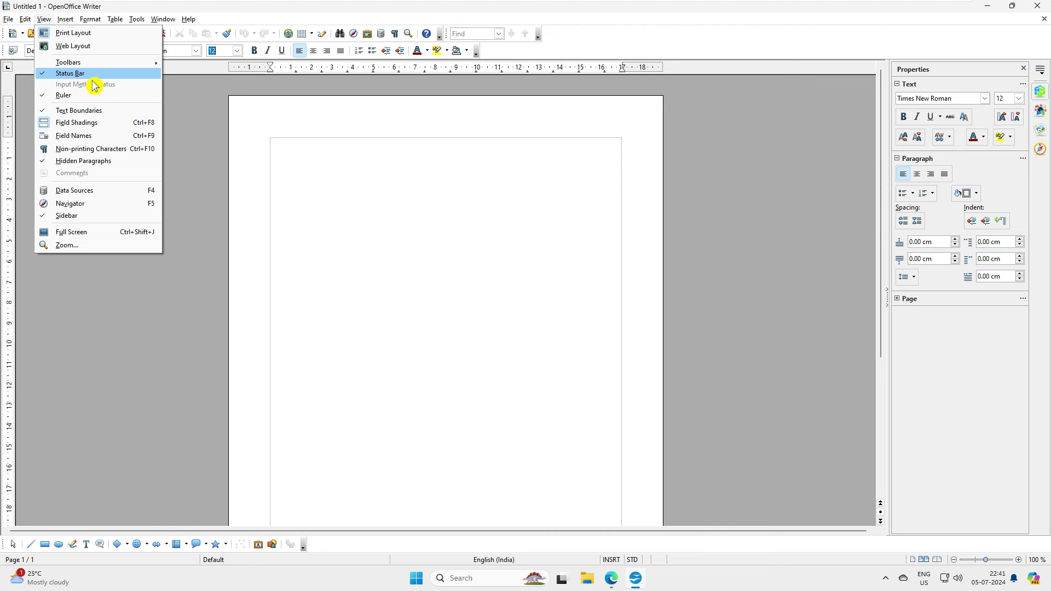
mouse_move(73, 22)
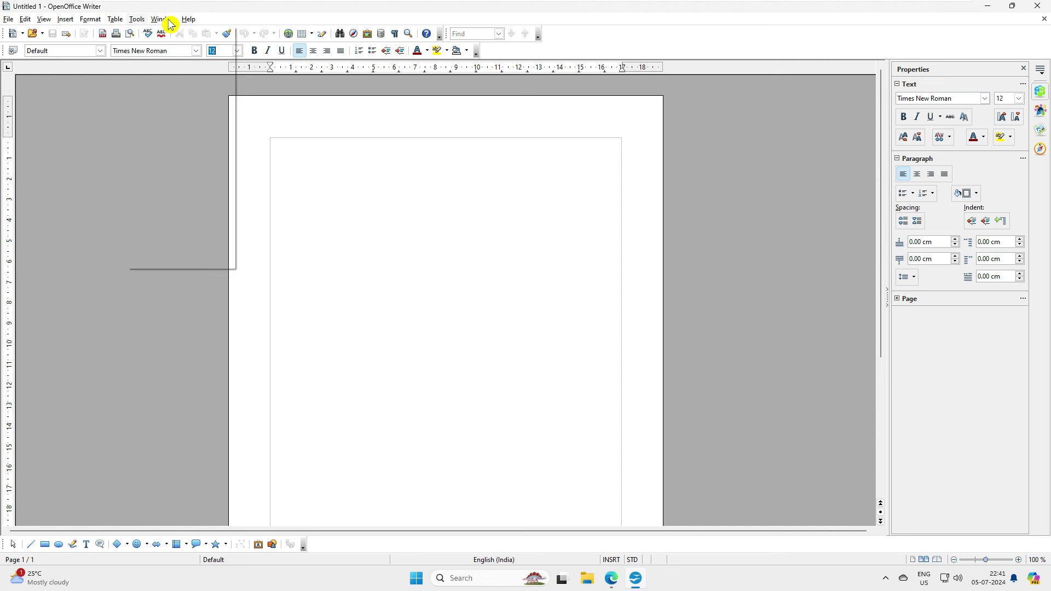
click(315, 186)
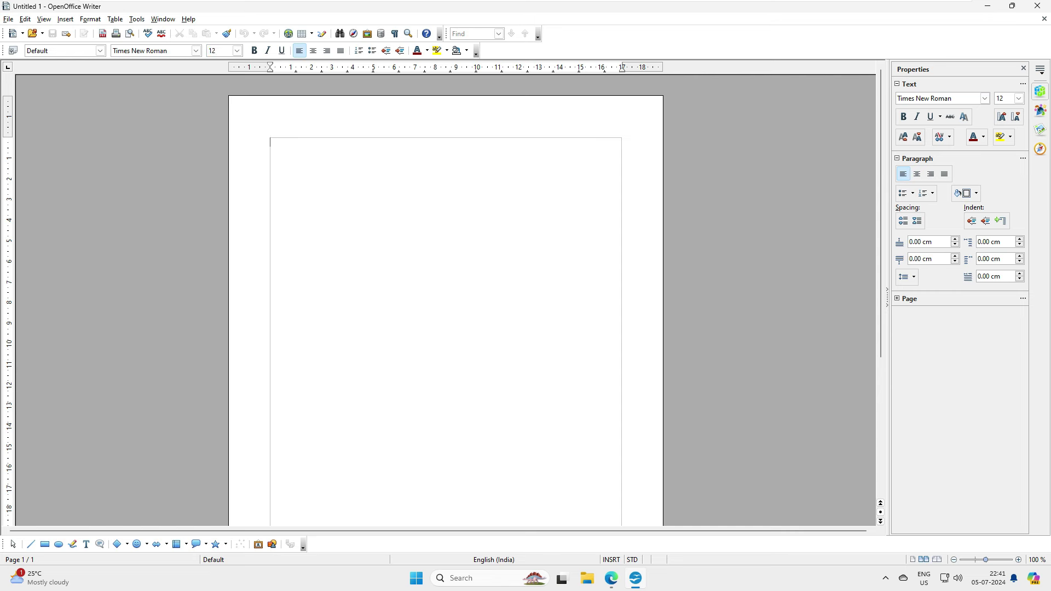
- Search Windows for Word and launch it
click(418, 579)
click(459, 580)
text(woprd)
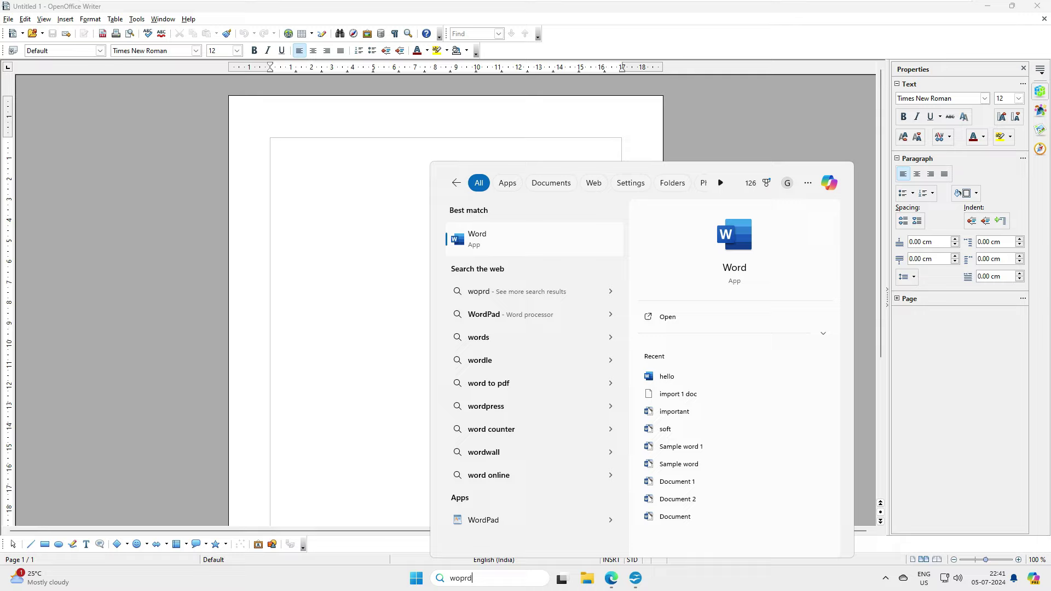
key(Return)
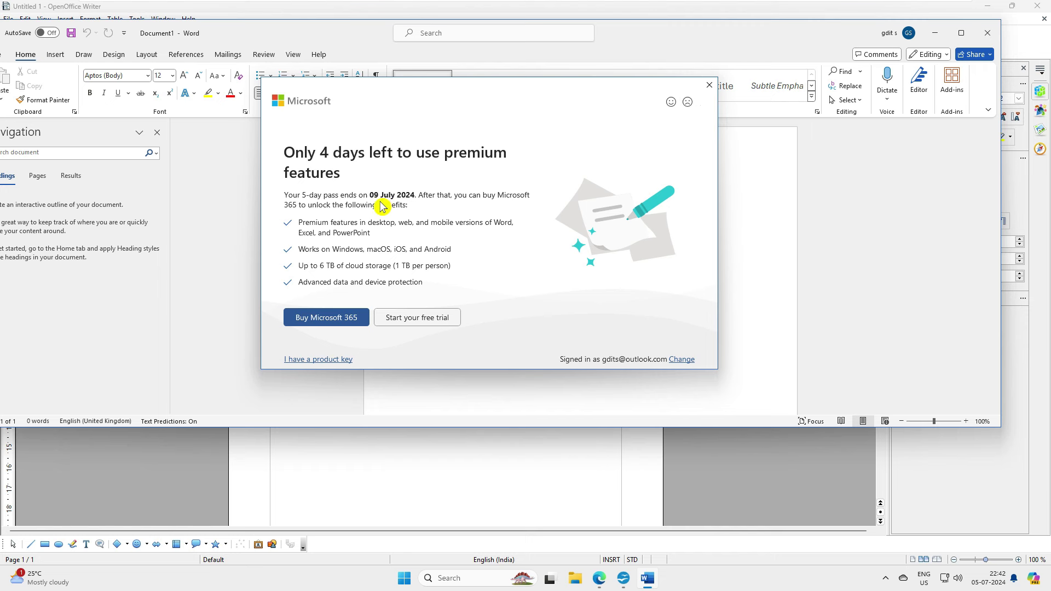
- Review the Microsoft 365 Personal and Family subscription plans and dismiss the offer
click(338, 323)
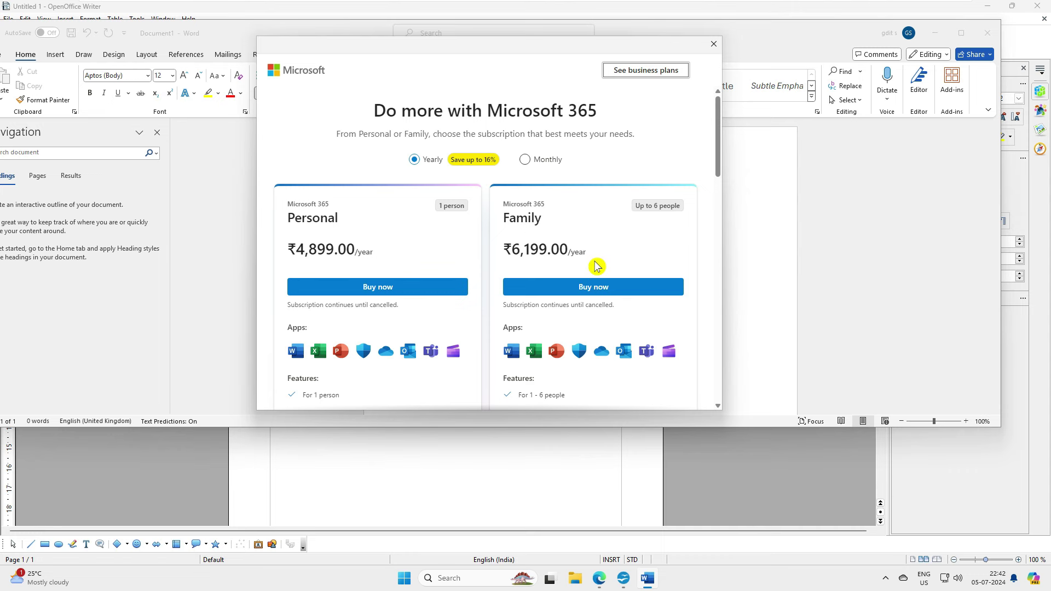
scroll(596, 268, down, 10)
scroll(595, 269, up, 8)
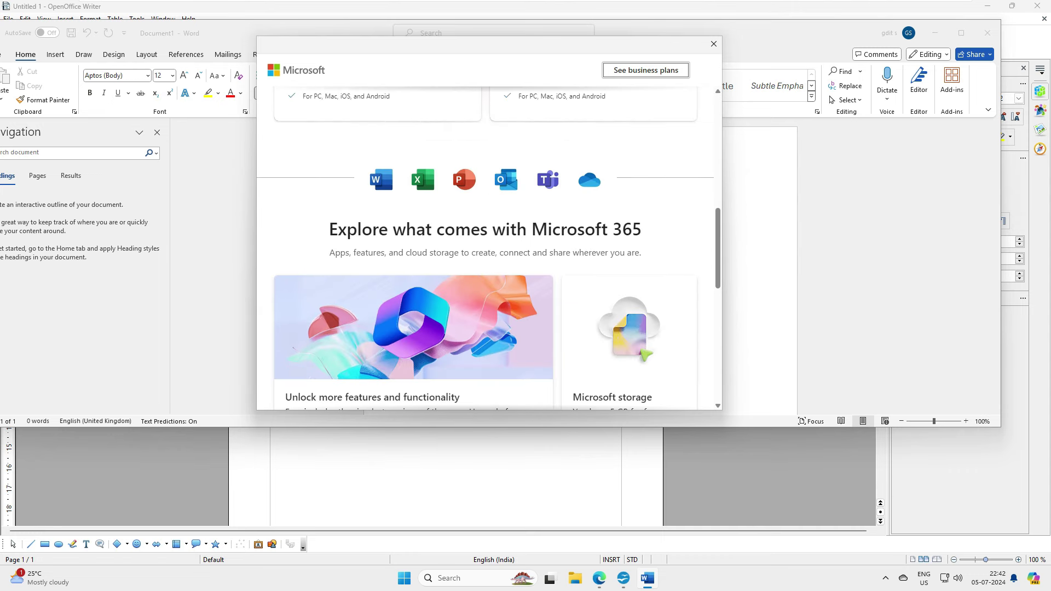
scroll(705, 79, up, 3)
key(Escape)
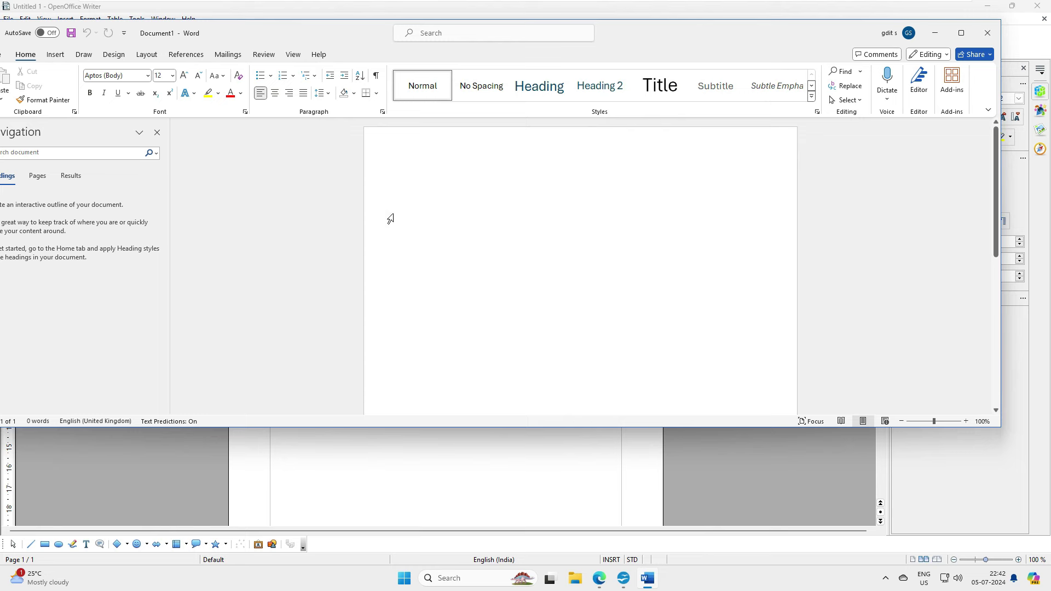
- Move the Word window down to uncover Writer's commands and compare Word's Insert tools with Writer's Insert and Format commands
drag(696, 40, 717, 132)
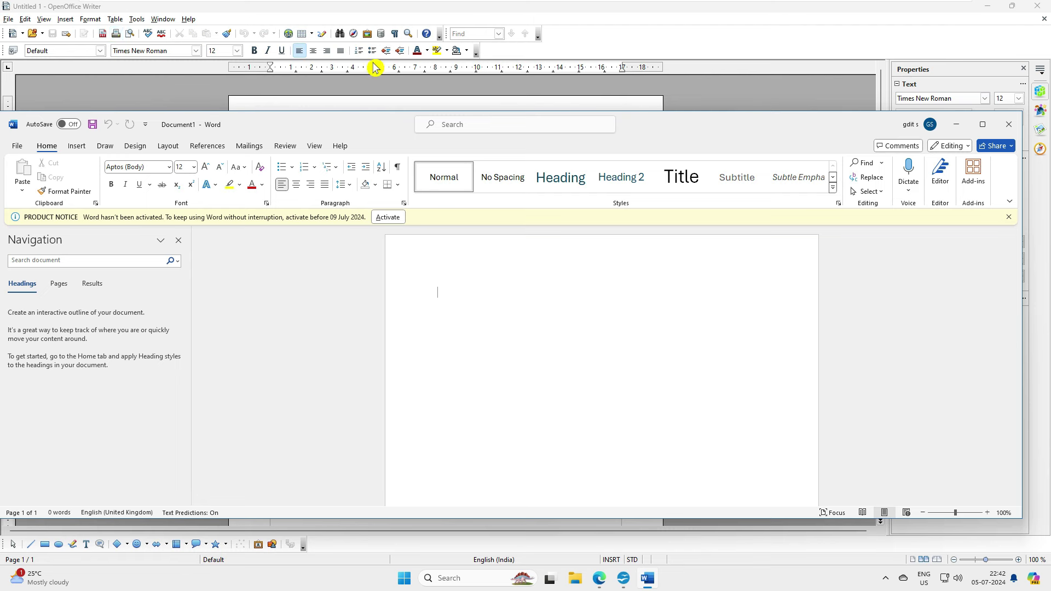
click(76, 147)
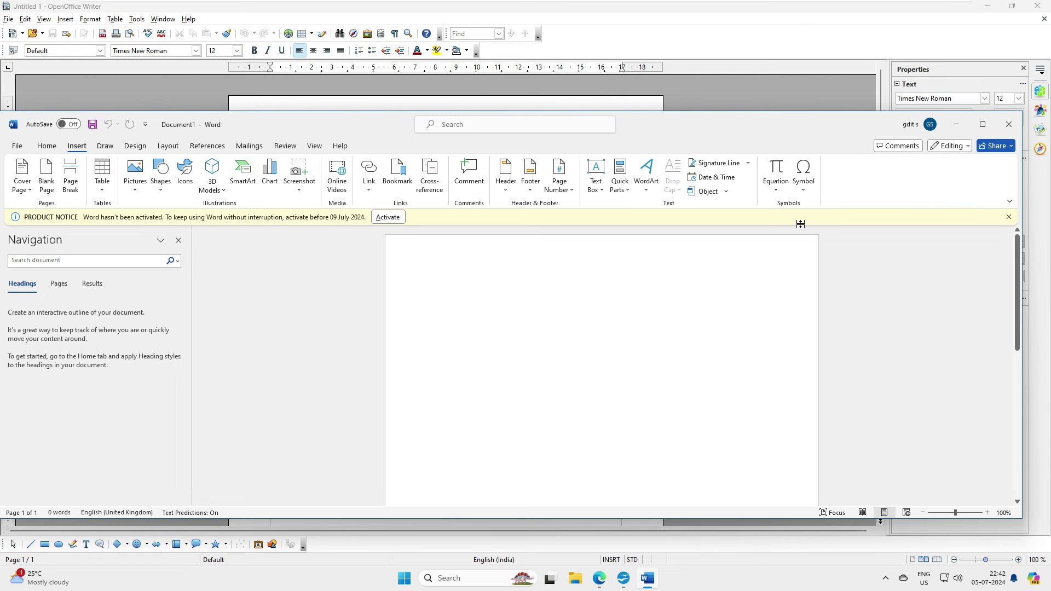
click(68, 20)
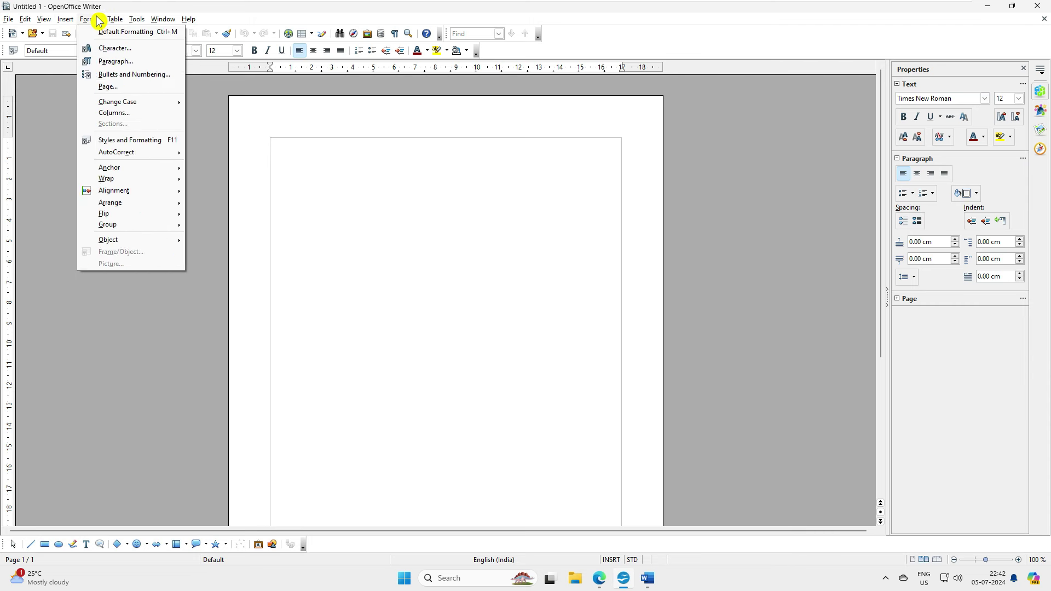
- Switch back to Word and enter "This is important doc for Apache office" in the blank document
click(648, 582)
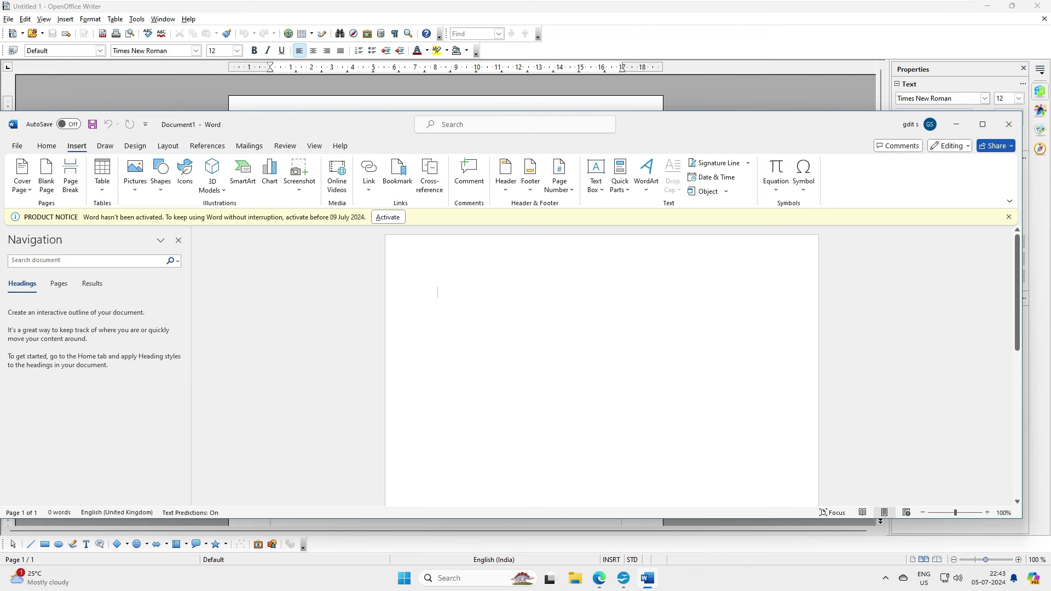
text(This is important doc for Apache office)
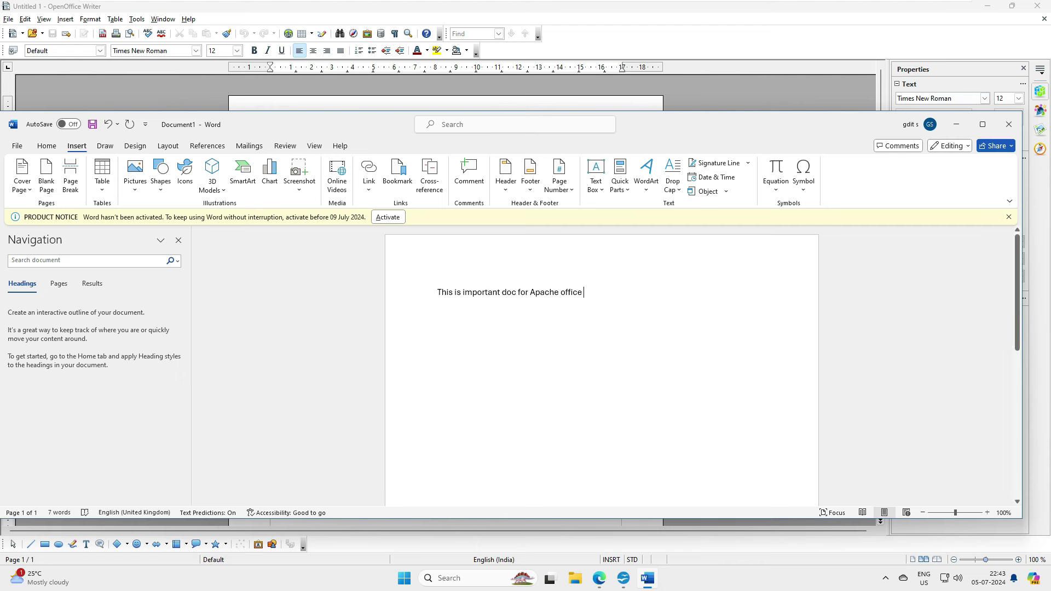
- Insert a table with five columns and four rows below the text line, leaving a blank line between them
key(Return)
key(Return)
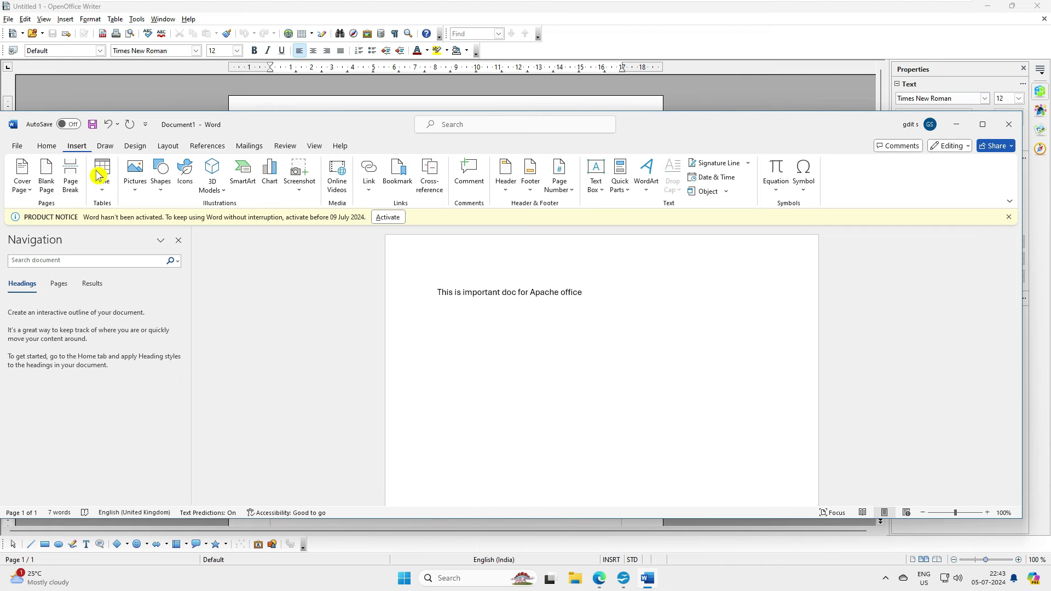
click(111, 186)
click(141, 253)
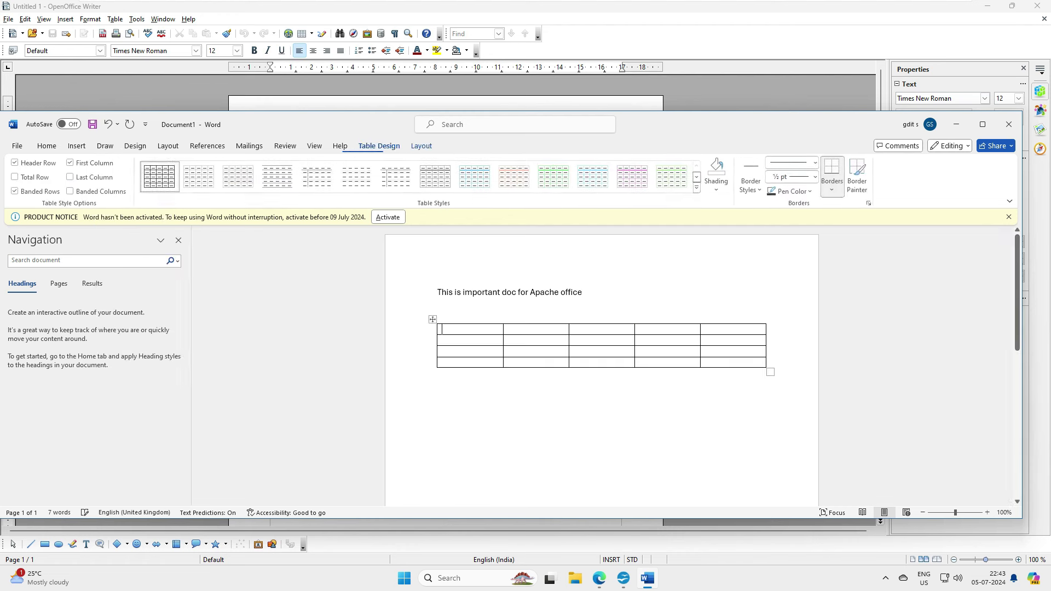
- Fill the table's first row with the day headings sun, Mon, Tue, Wed and Thu
text(sun)
key(Tab)
text(Mon)
key(Tab)
text(Tue)
key(Tab)
text(Thu)
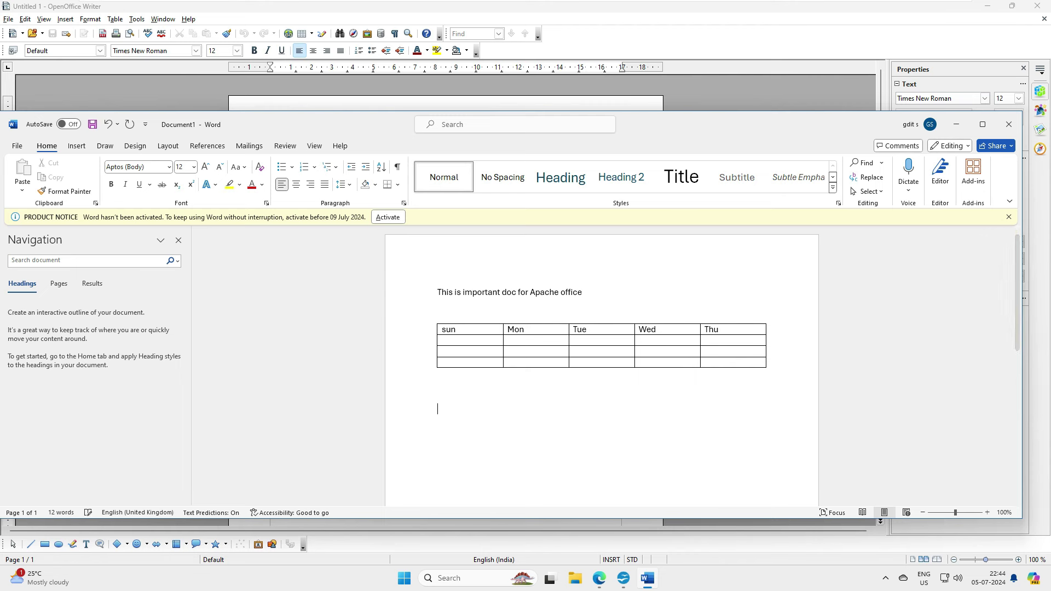
- Insert the AOO_4.1.6_Calc picture from the Downloads folder and place it centred below the table
click(77, 145)
click(134, 184)
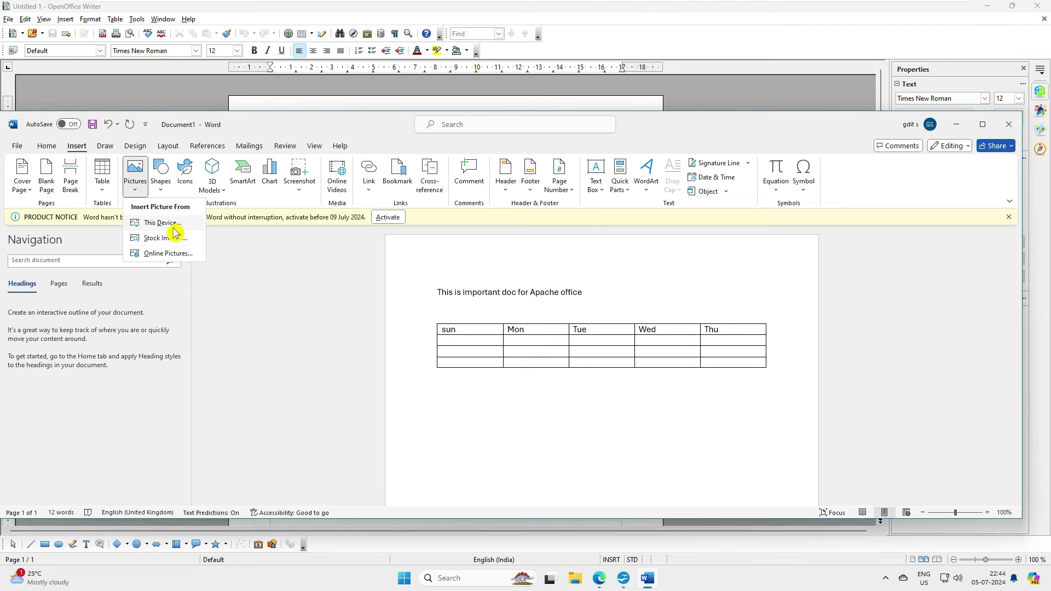
click(173, 226)
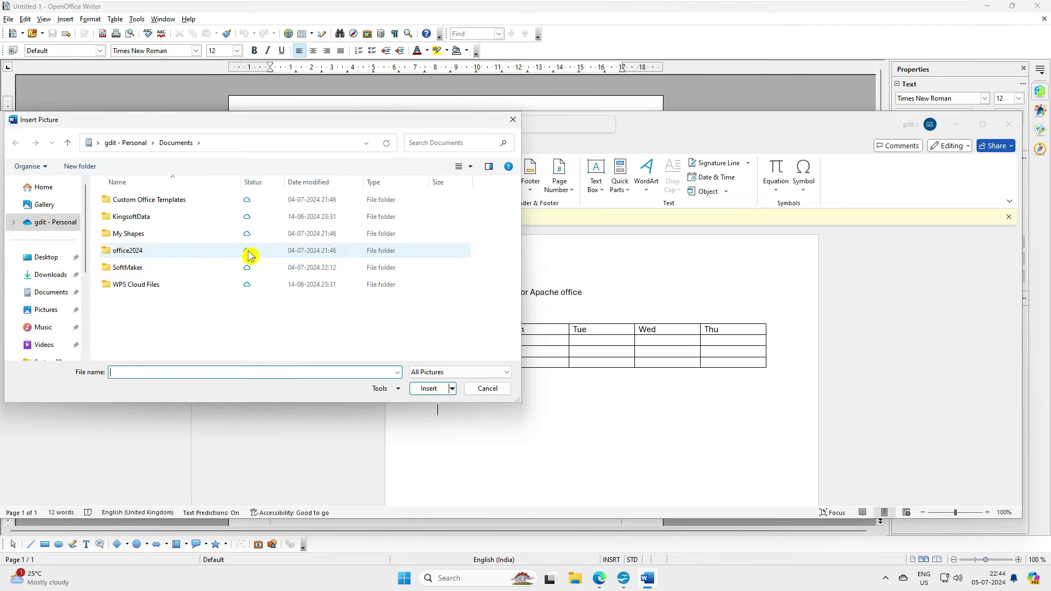
click(49, 274)
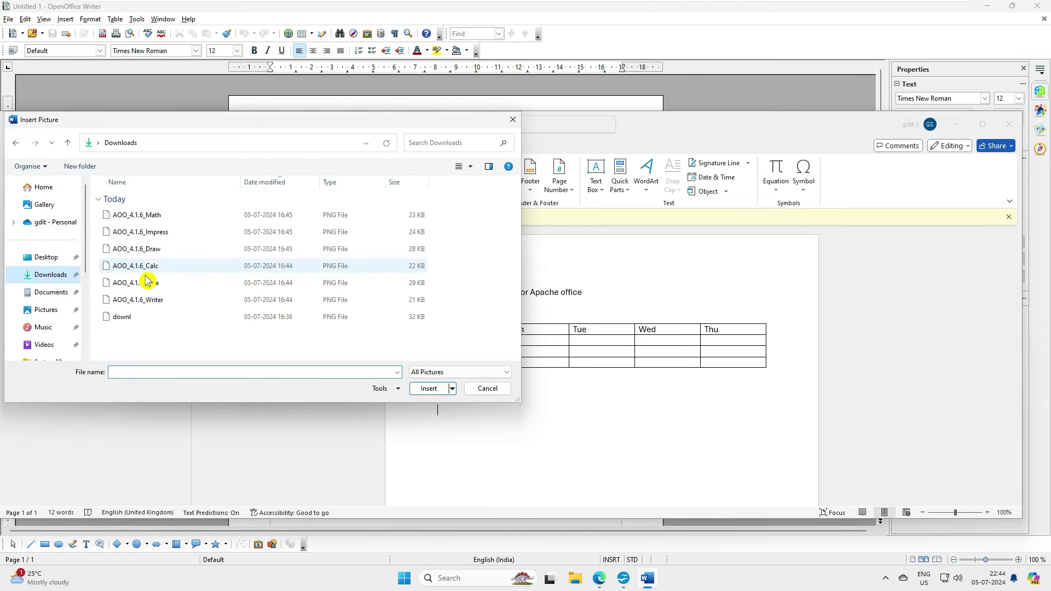
double_click(211, 265)
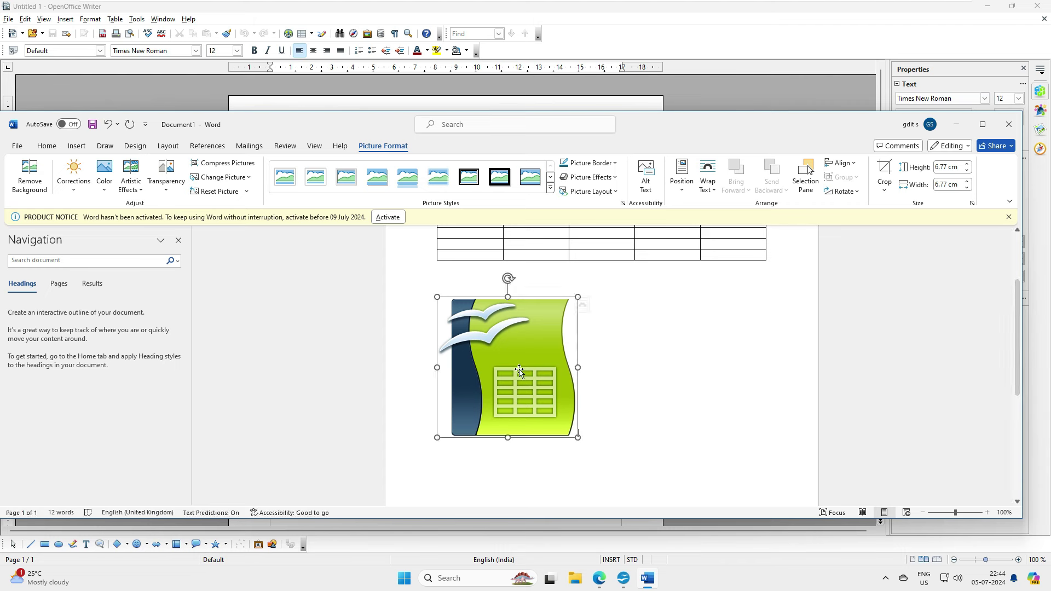
click(603, 316)
scroll(628, 352, up, 3)
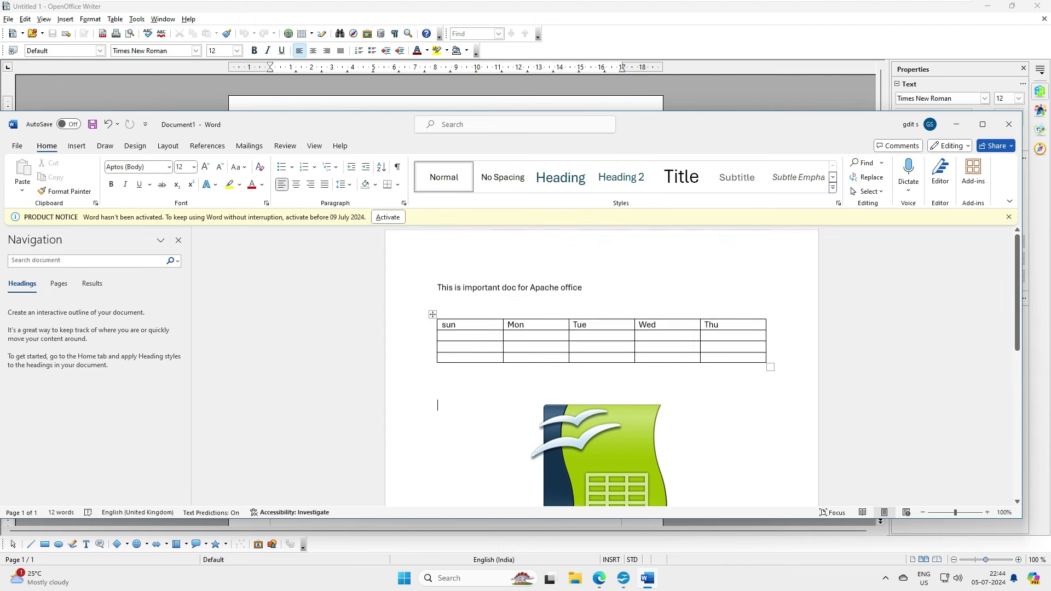
- Set the font size of the line "This is important doc for Apache office" to 20
drag(587, 292, 422, 300)
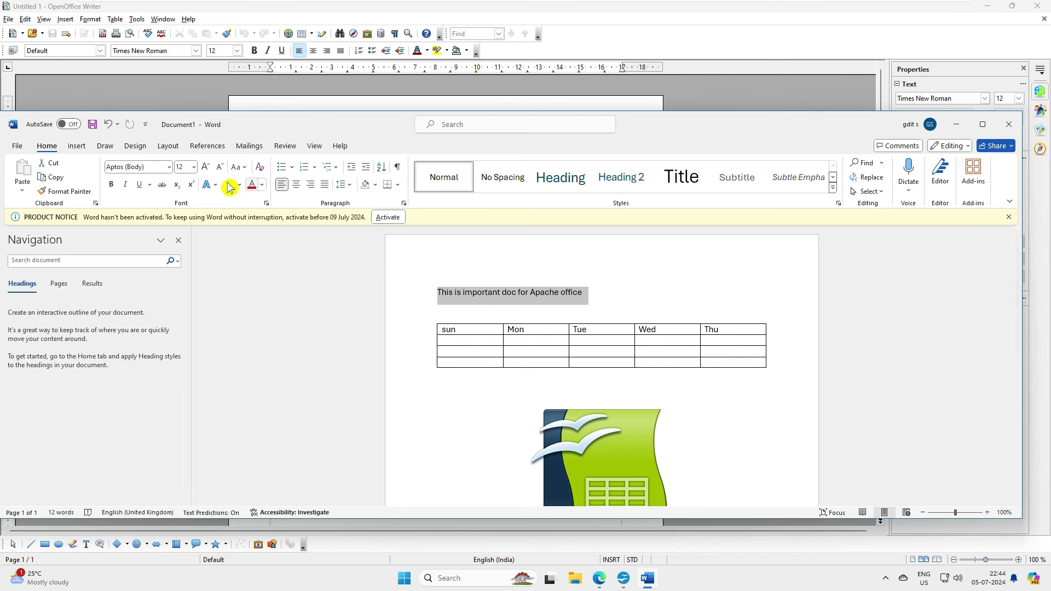
click(194, 167)
click(185, 273)
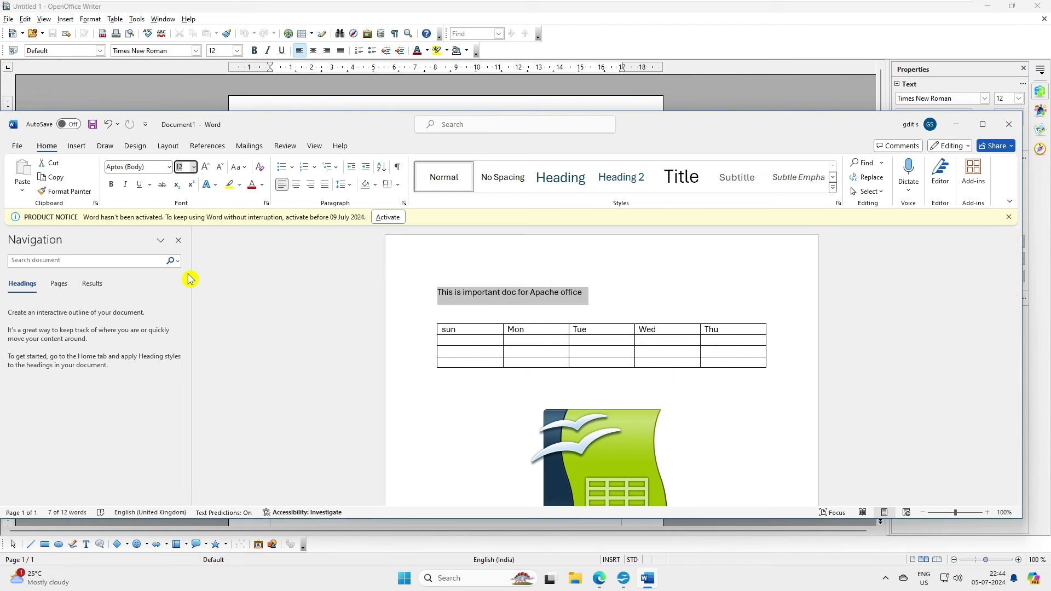
- Try to change the title line's font to Bookman Old Style, then reselect the line
click(170, 168)
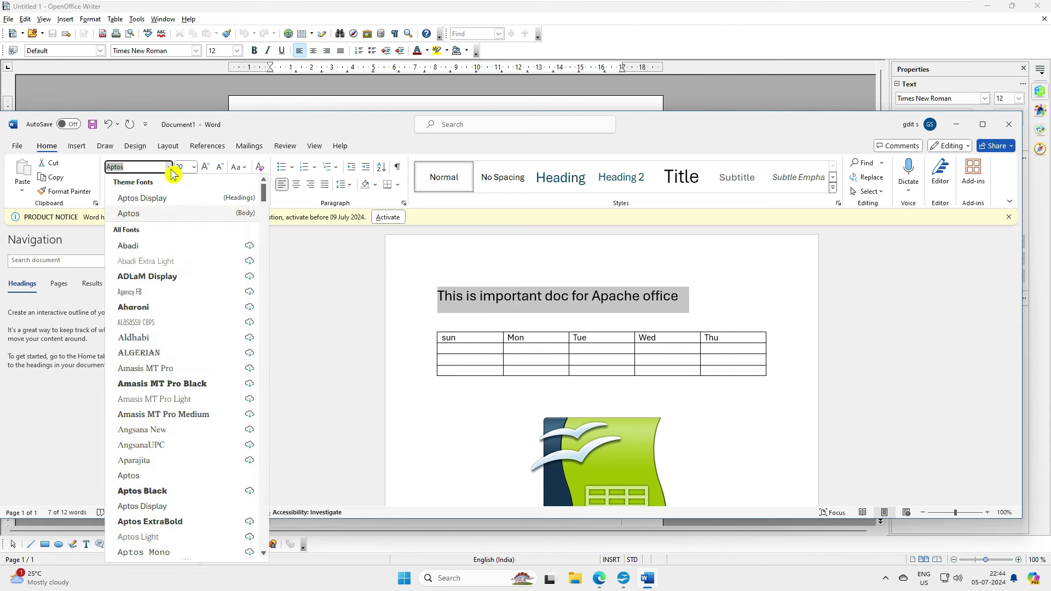
text(Book)
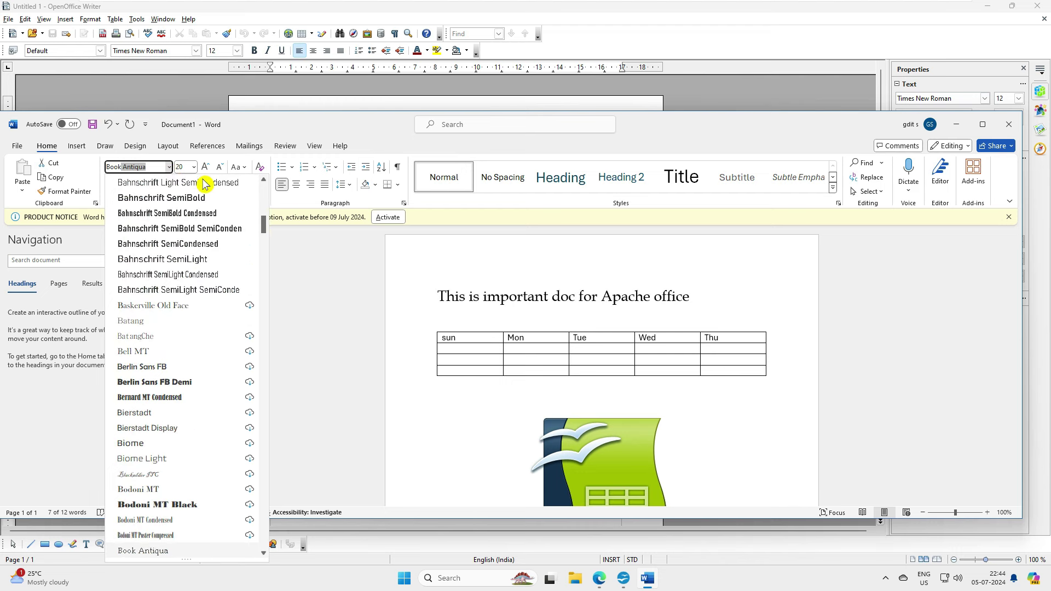
text(man)
click(498, 311)
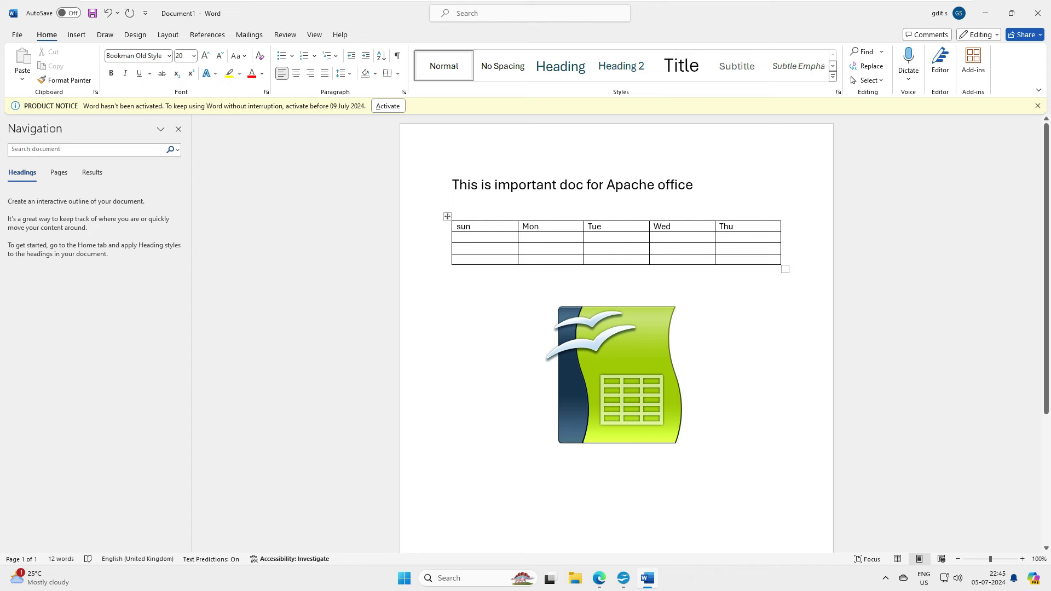
click(427, 185)
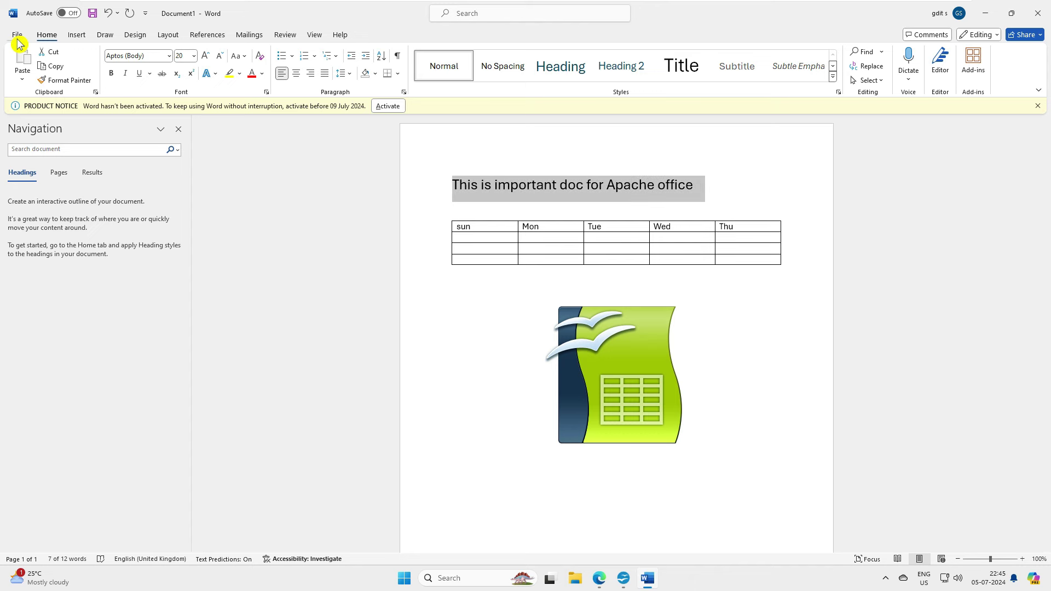
- Save the document as import in Word Document (*.docx) format and close Word
click(18, 36)
click(44, 222)
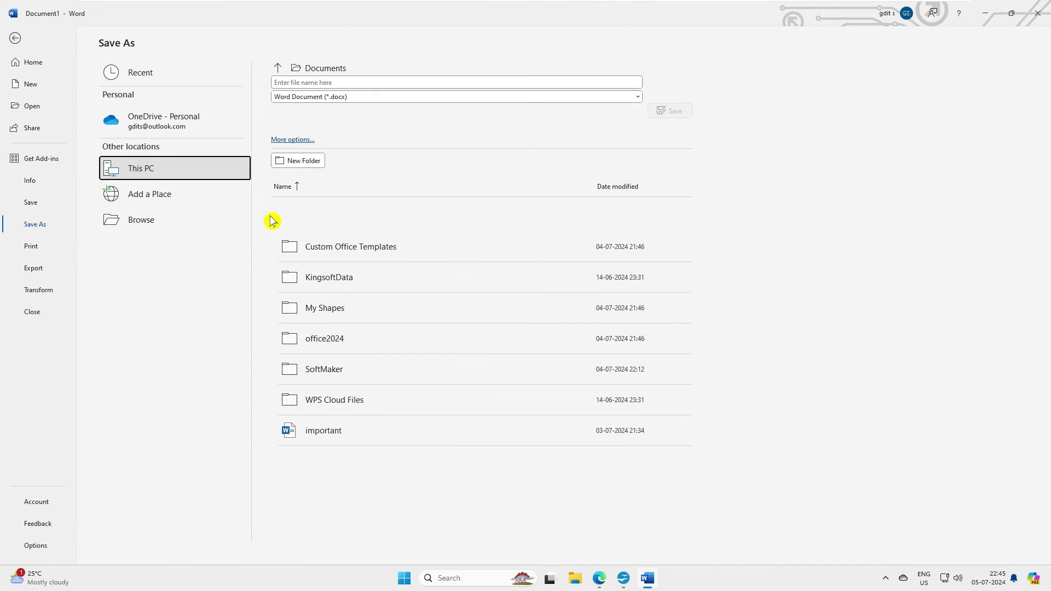
click(402, 99)
click(309, 108)
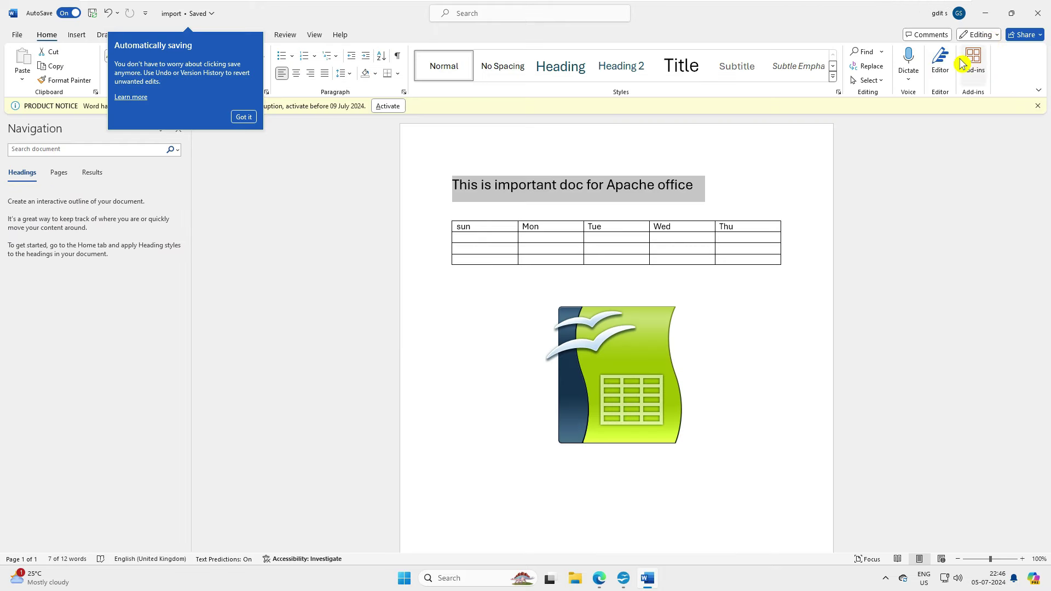
click(1038, 13)
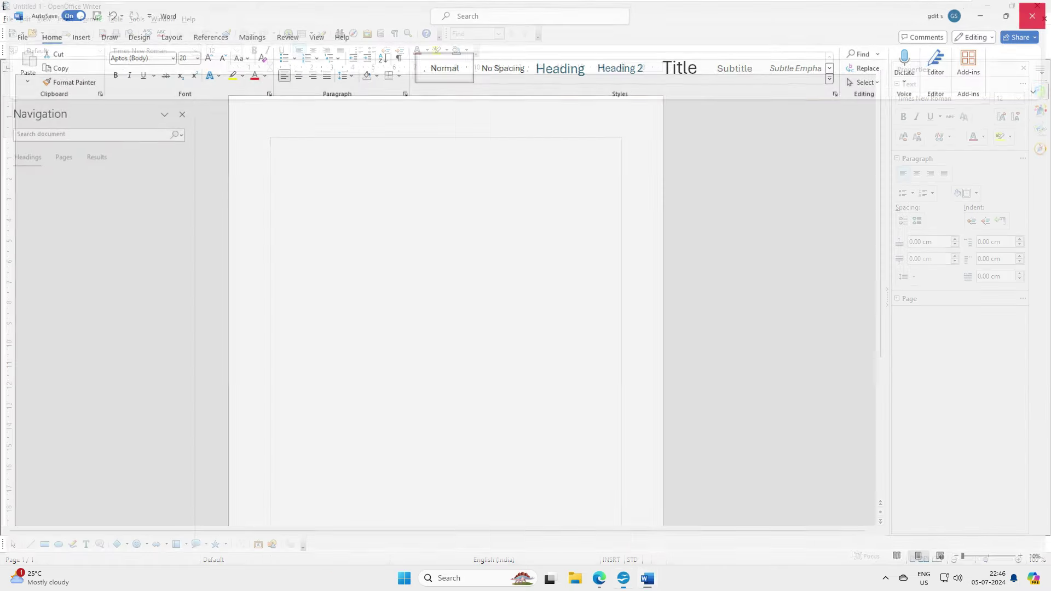
- Open the import Word document from Documents in OpenOffice Writer and check its imported picture
click(36, 39)
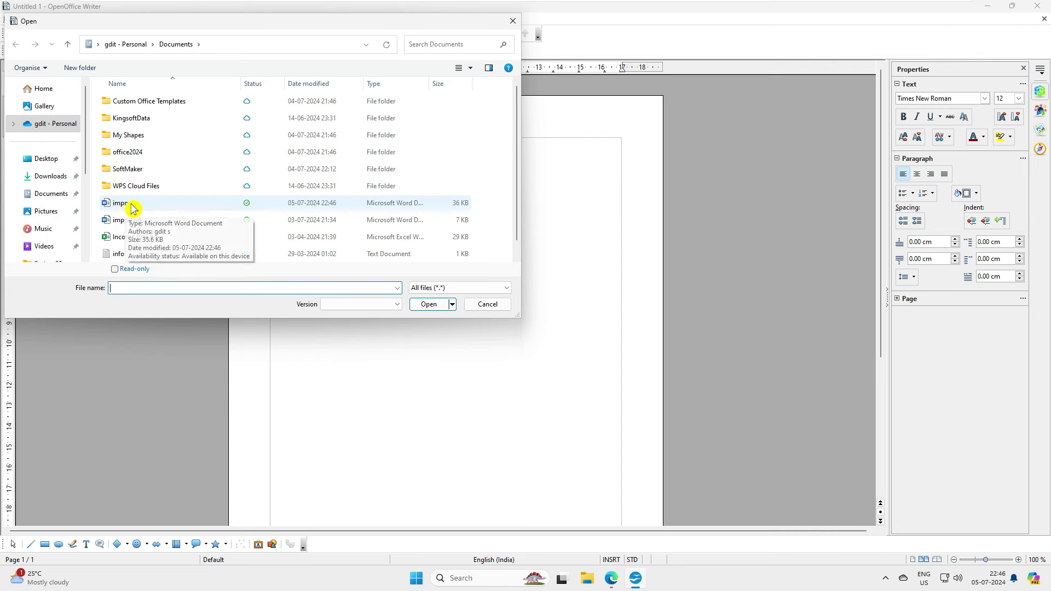
double_click(131, 208)
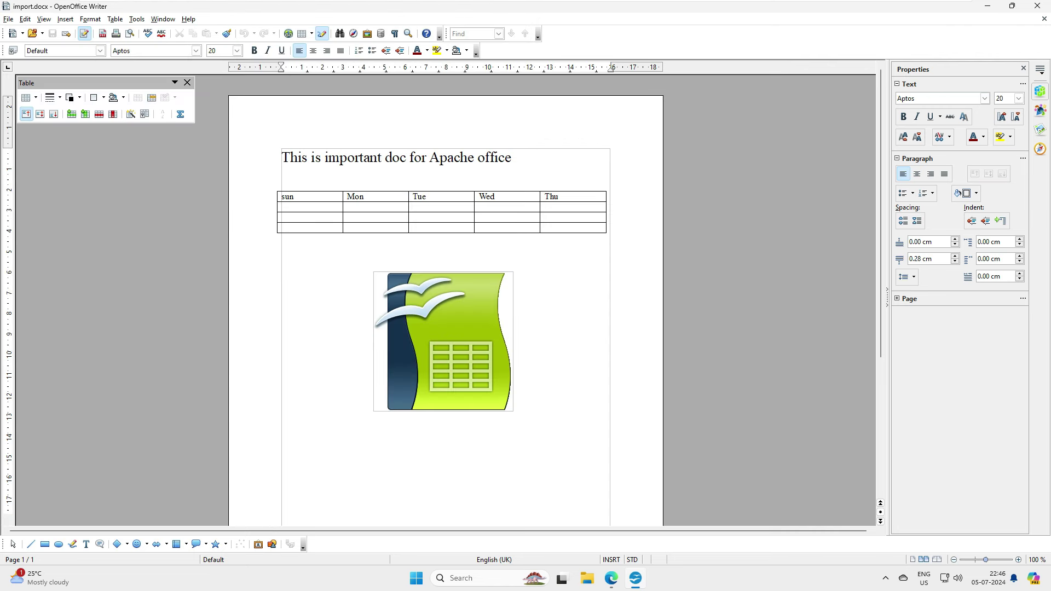
click(485, 349)
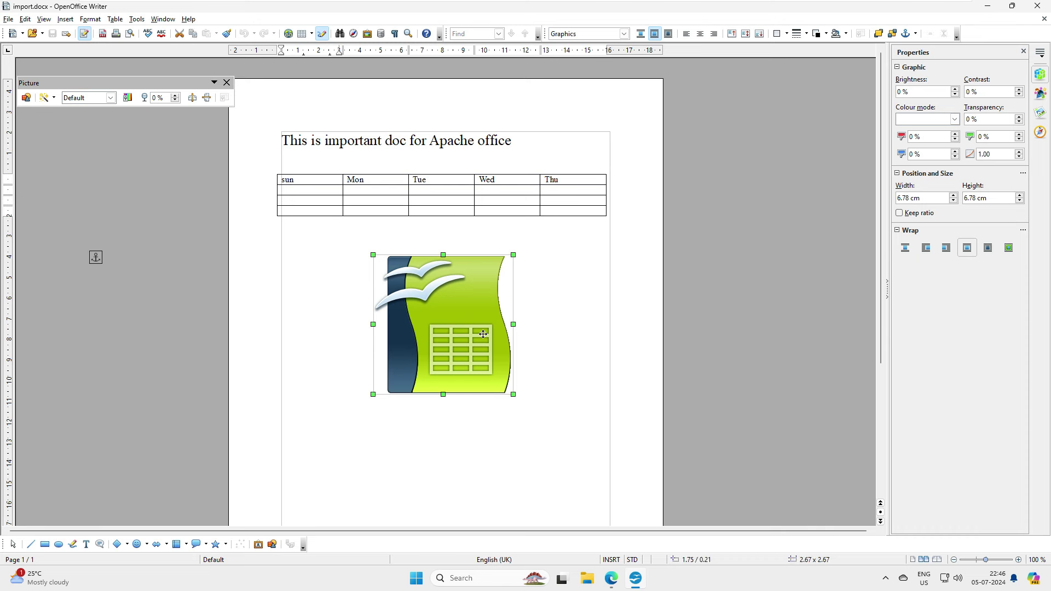
key(Escape)
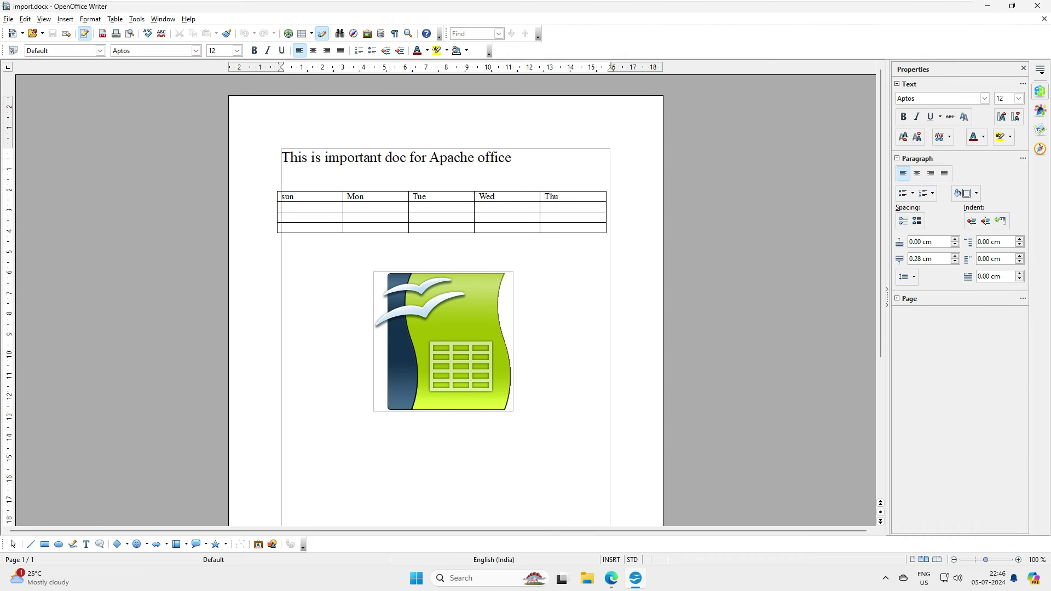
- Insert the AOO_4.1.6_Math picture from Downloads and move it directly below the Calc picture
click(65, 19)
mouse_move(120, 280)
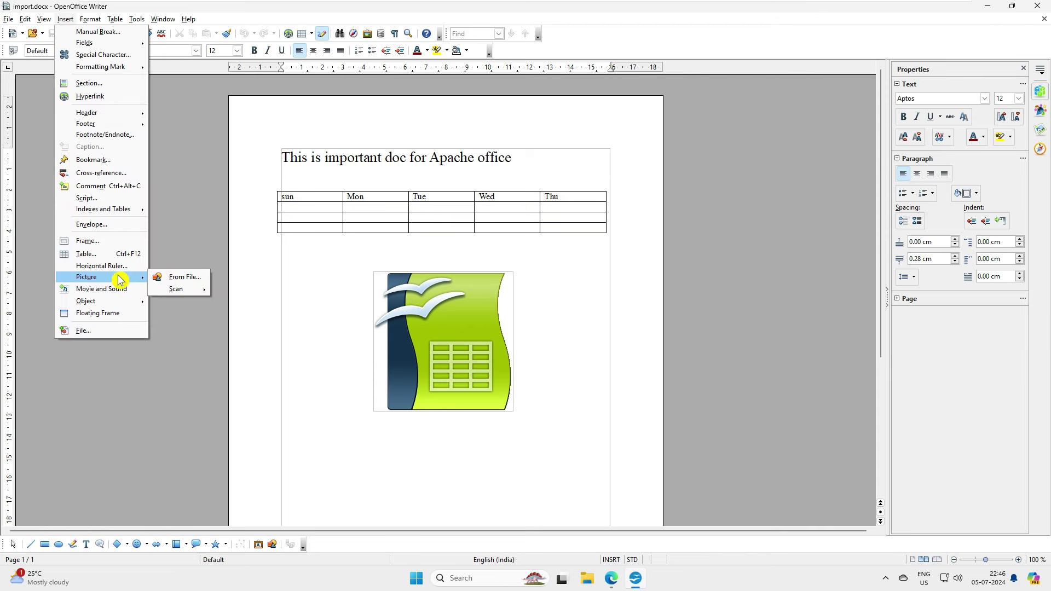
click(187, 279)
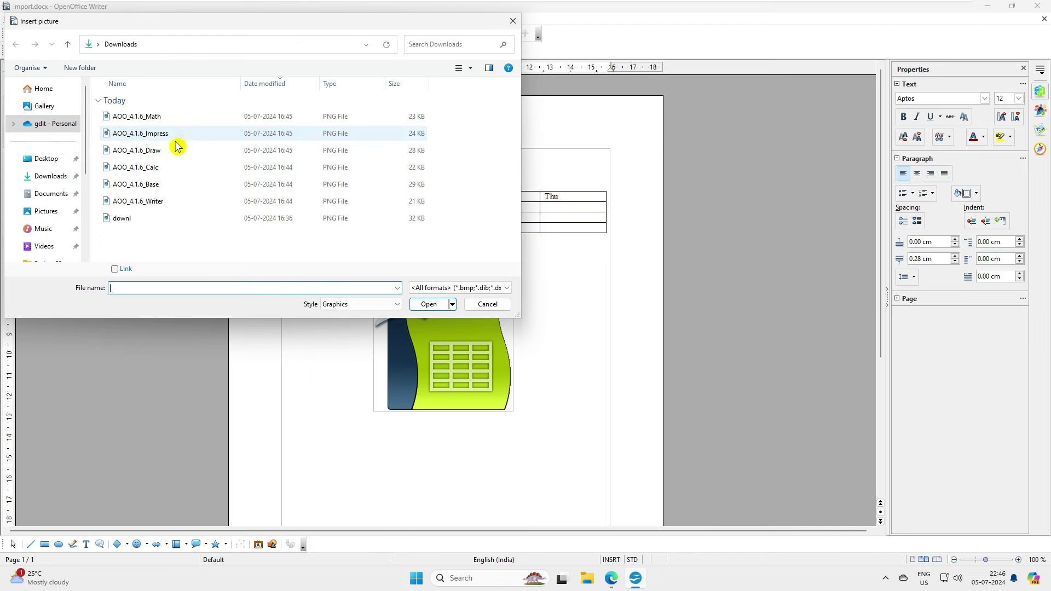
click(159, 120)
double_click(159, 116)
drag(422, 329, 425, 475)
- Save the document as import in Microsoft Word 97/2000/XP (.doc) format in Documents and close Writer
click(52, 34)
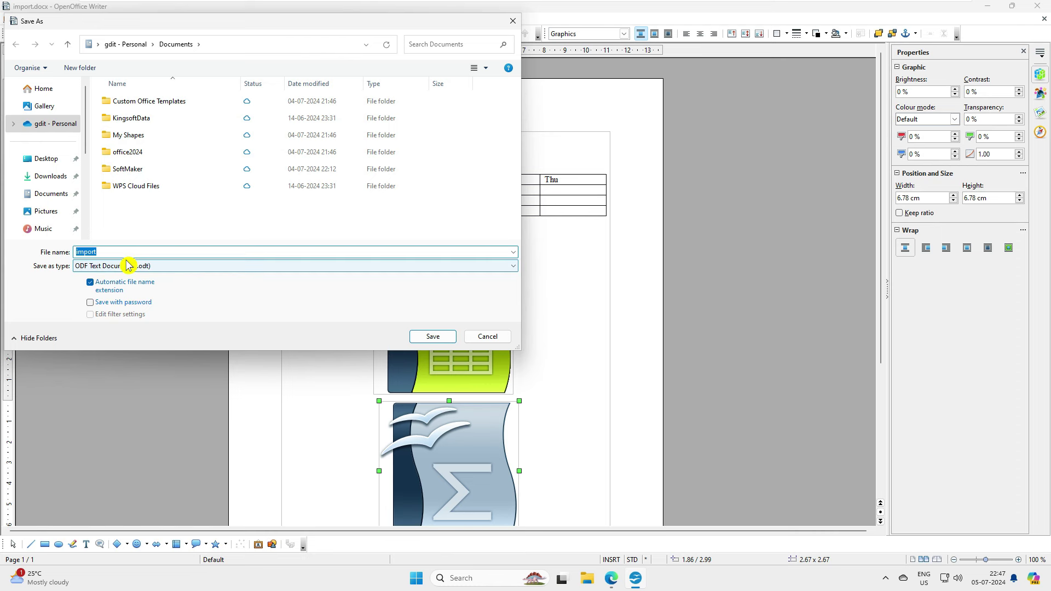
click(164, 266)
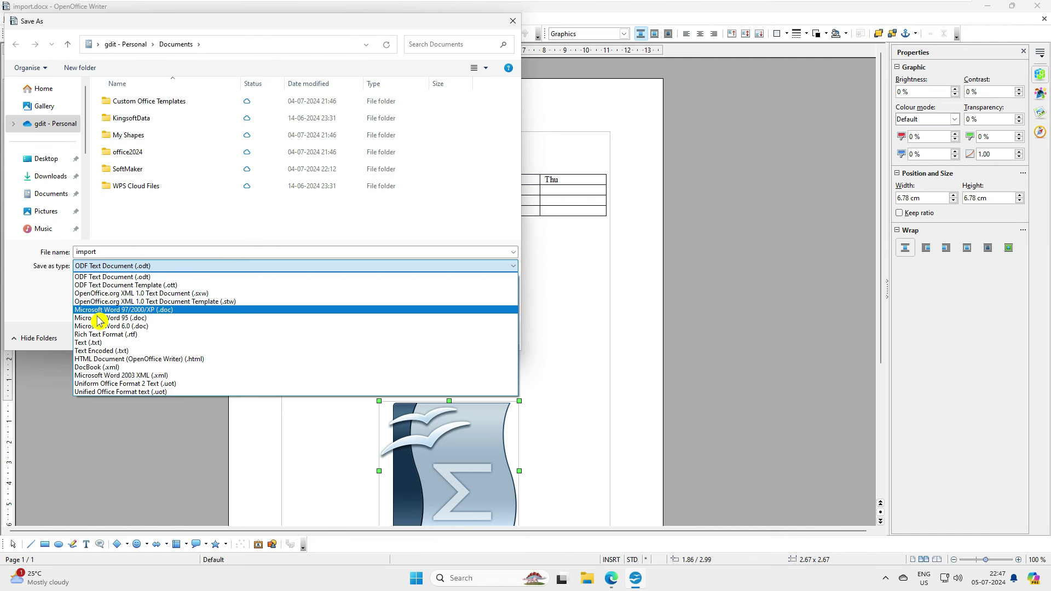
click(159, 311)
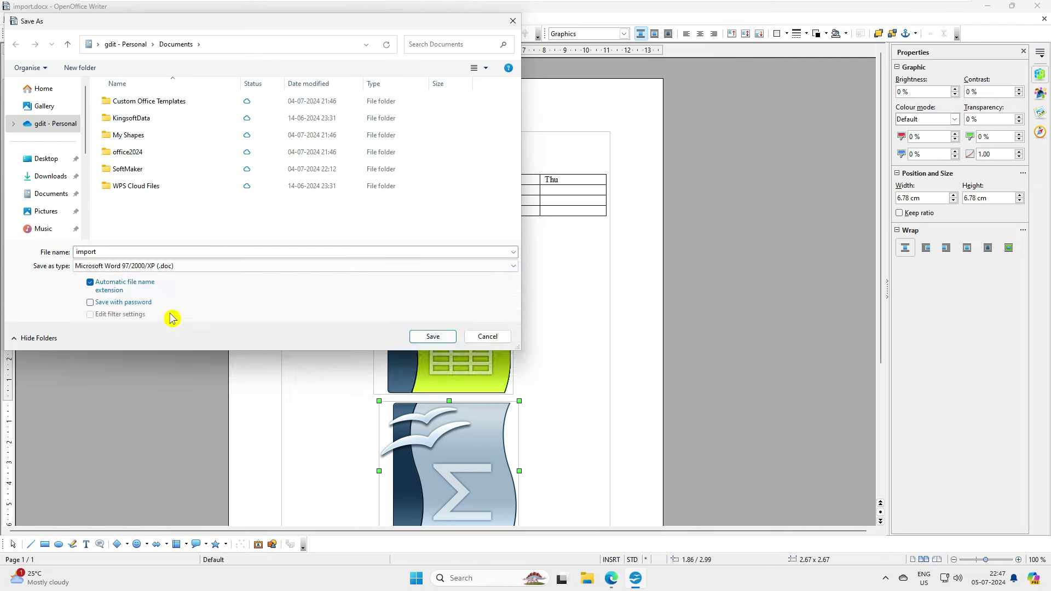
click(436, 336)
click(460, 287)
click(1045, 7)
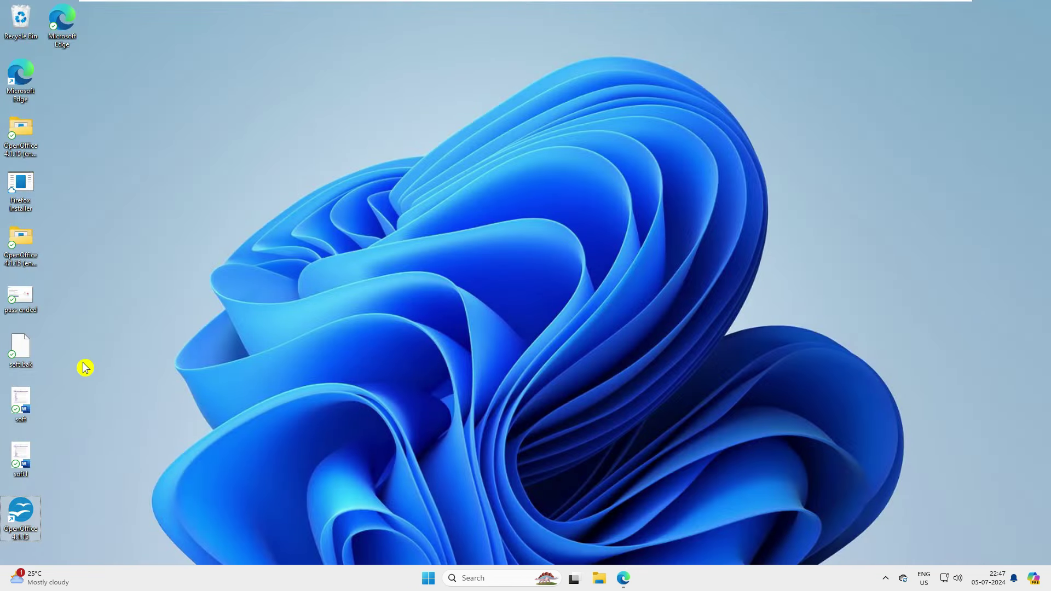
- Switch to File Explorer and open import.doc from the Documents folder with Word
click(601, 583)
click(41, 191)
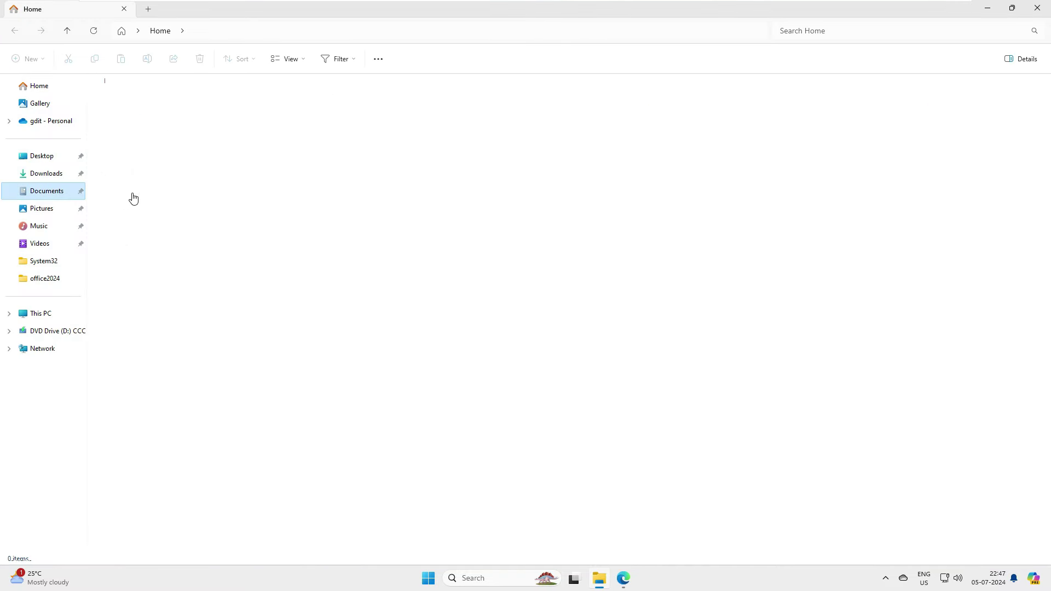
right_click(137, 202)
mouse_move(214, 244)
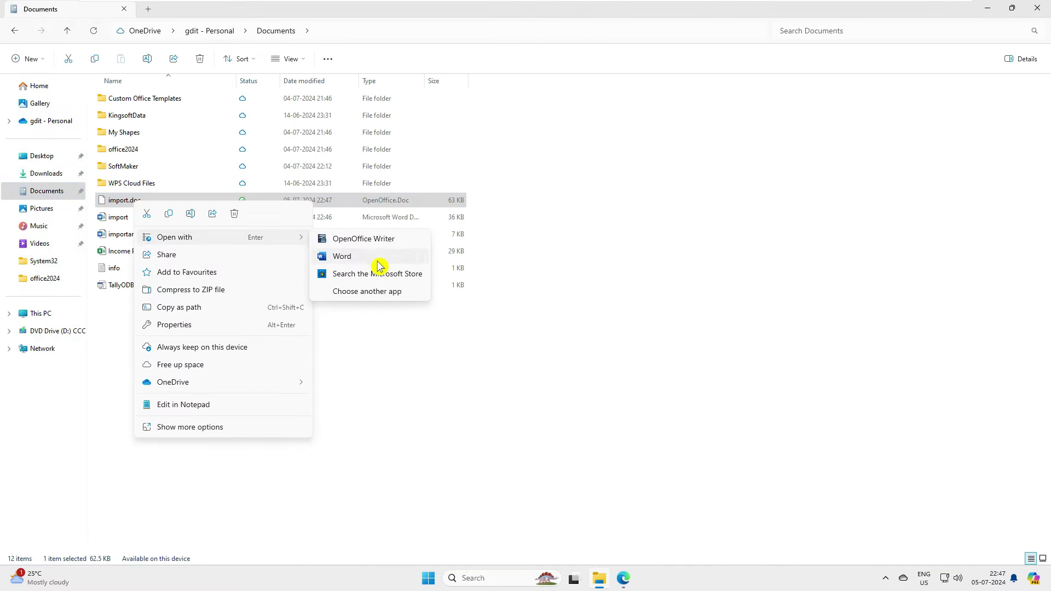
click(364, 259)
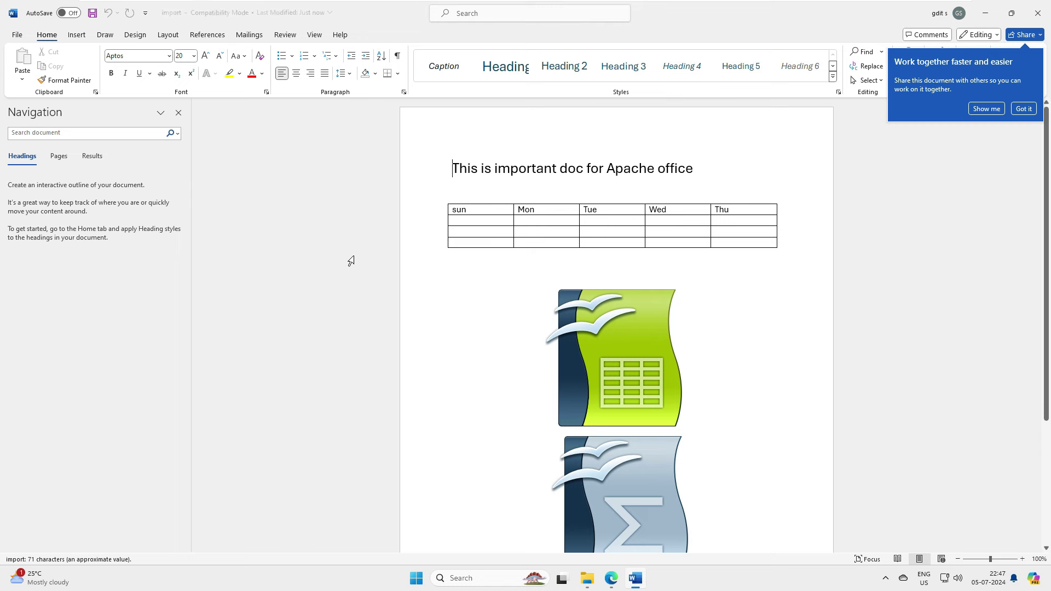
- Dismiss the Microsoft 365 offer, review the table and both pictures in import.doc, and close Word
scroll(706, 284, down, 3)
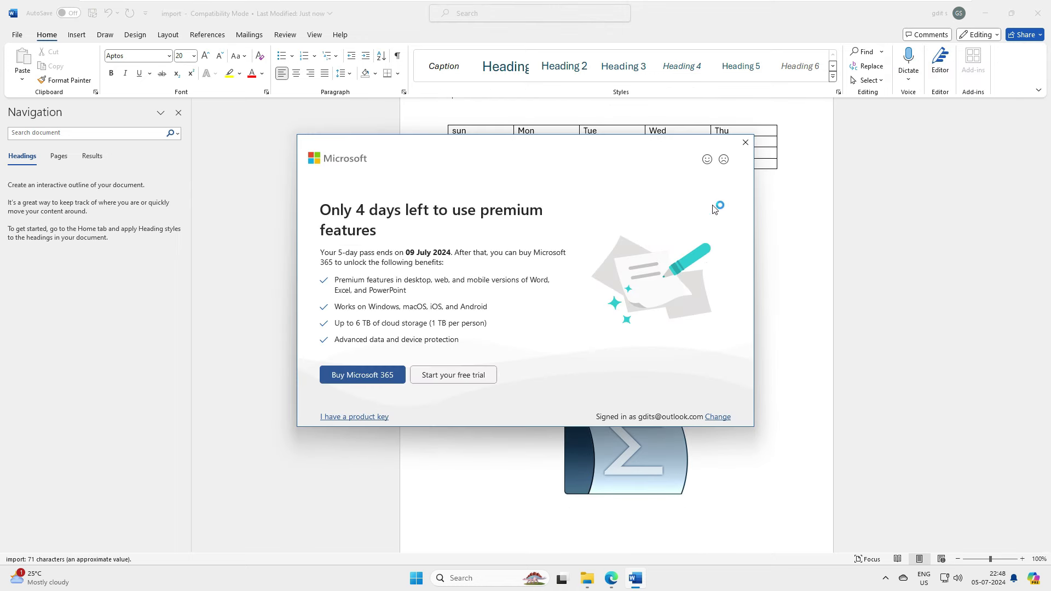
click(745, 142)
scroll(616, 328, up, 3)
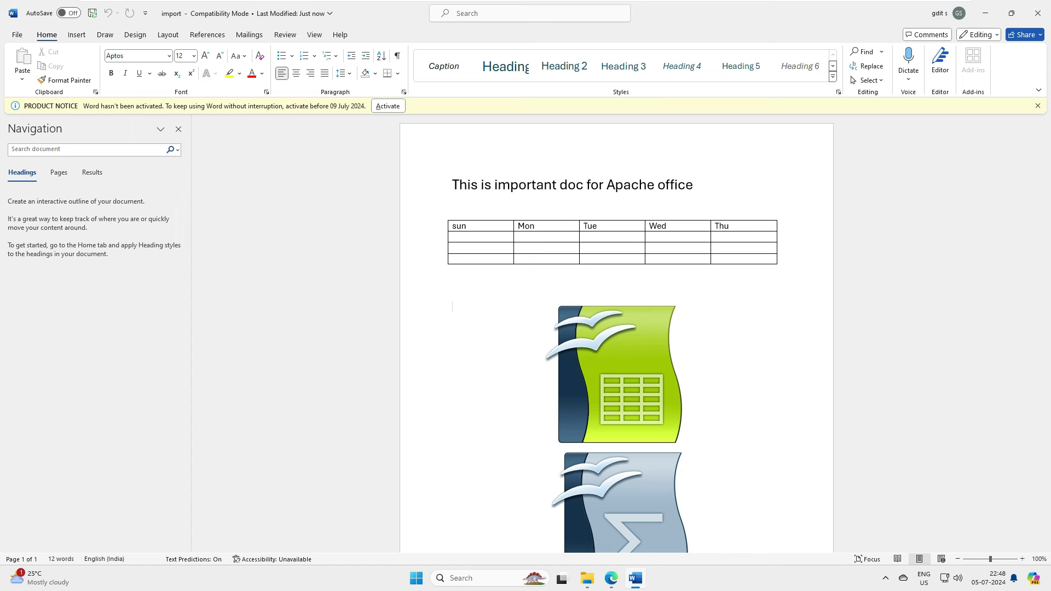
click(1043, 16)
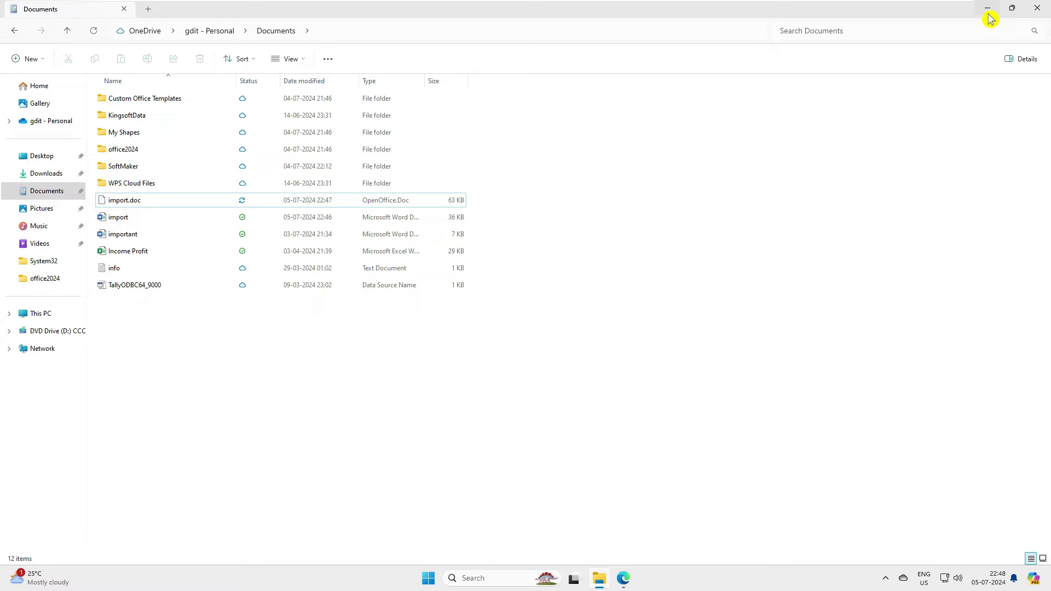
- Minimize File Explorer, launch OpenOffice 4.1.15 from the desktop and create a new spreadsheet
click(988, 12)
double_click(20, 512)
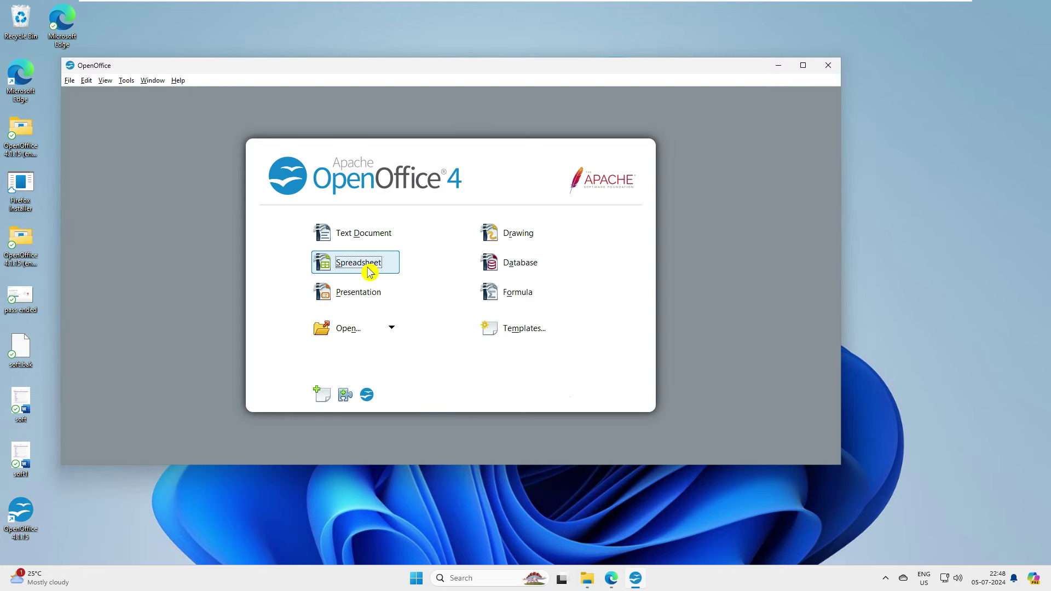
click(370, 268)
click(442, 277)
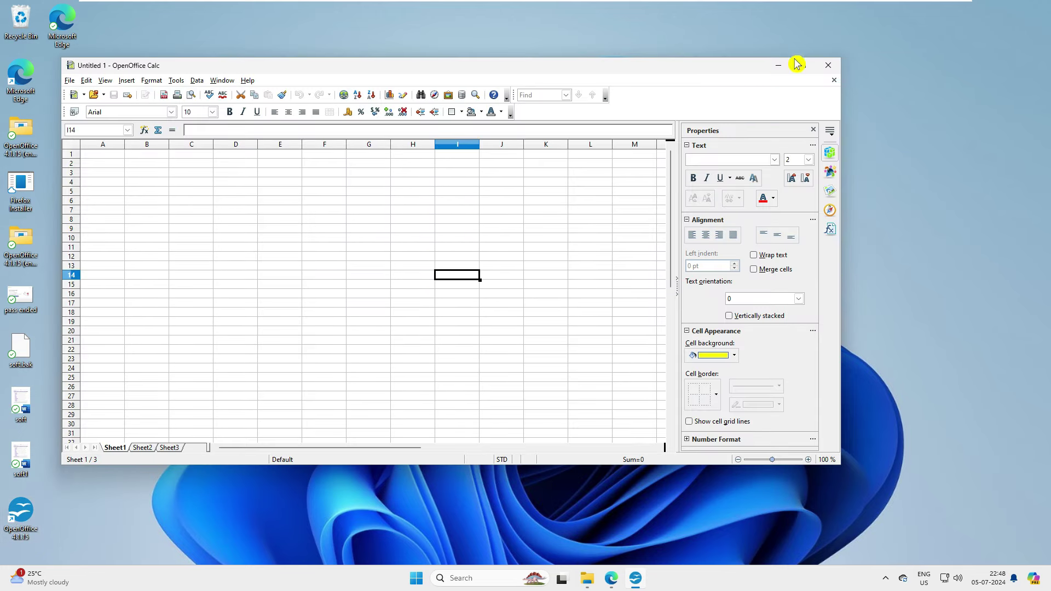
- Maximize the new Calc spreadsheet and paste the copied country ranking table starting at cell A4
click(798, 65)
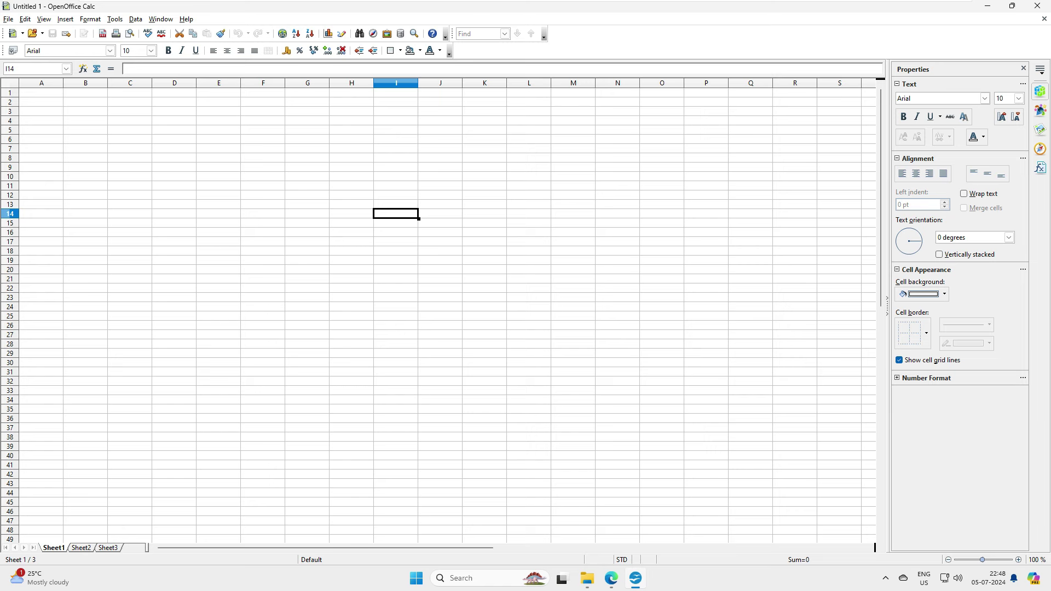
click(67, 121)
click(56, 122)
key(ctrl+v)
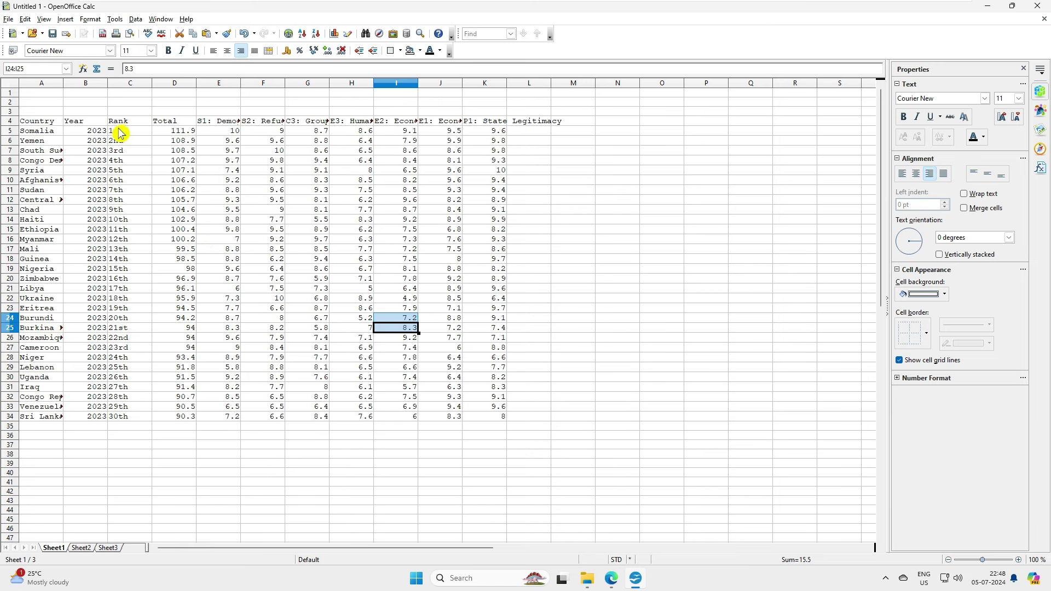
- Save the spreadsheet as few data in Microsoft Excel 97/2000/XP (.xls) format in the Documents folder
click(53, 34)
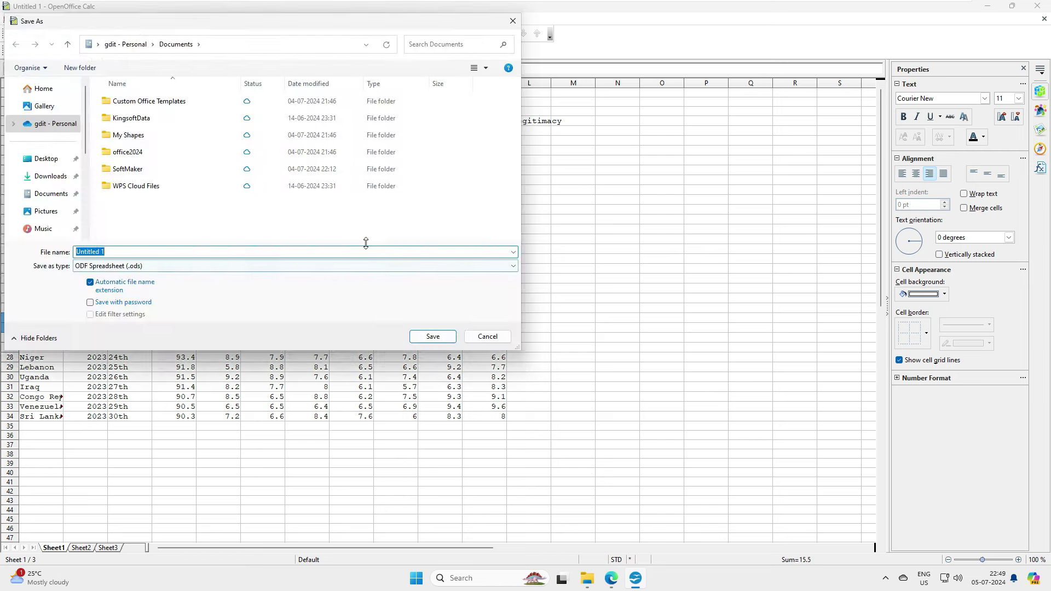
drag(352, 110, 364, 93)
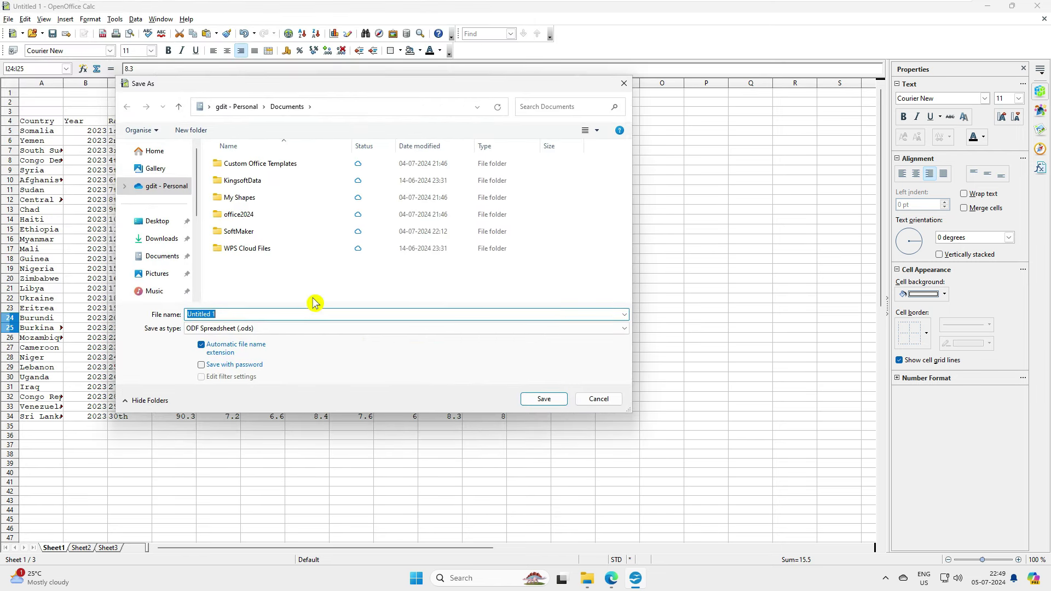
click(270, 331)
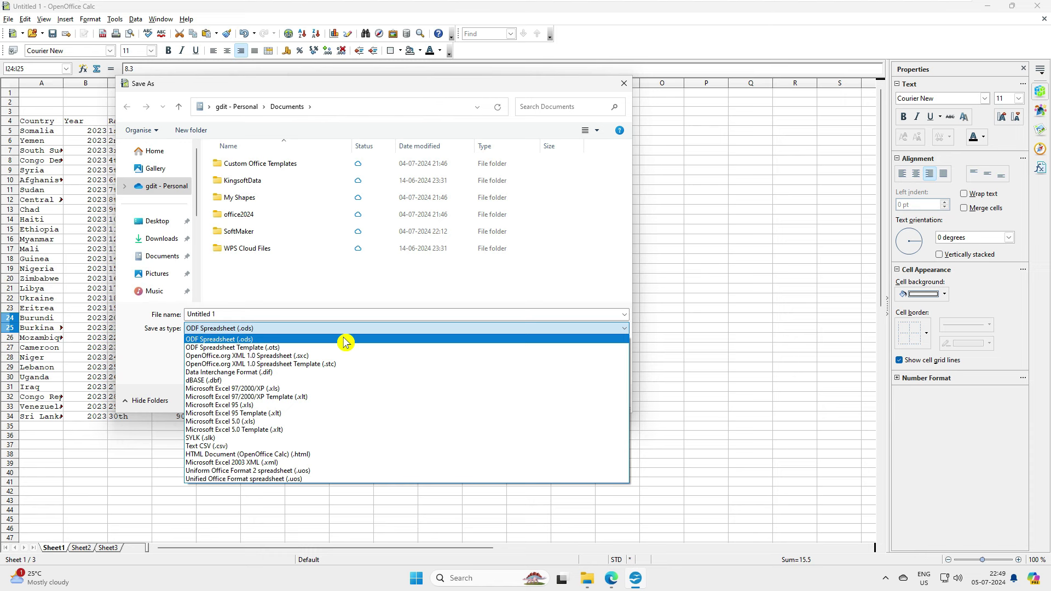
click(274, 390)
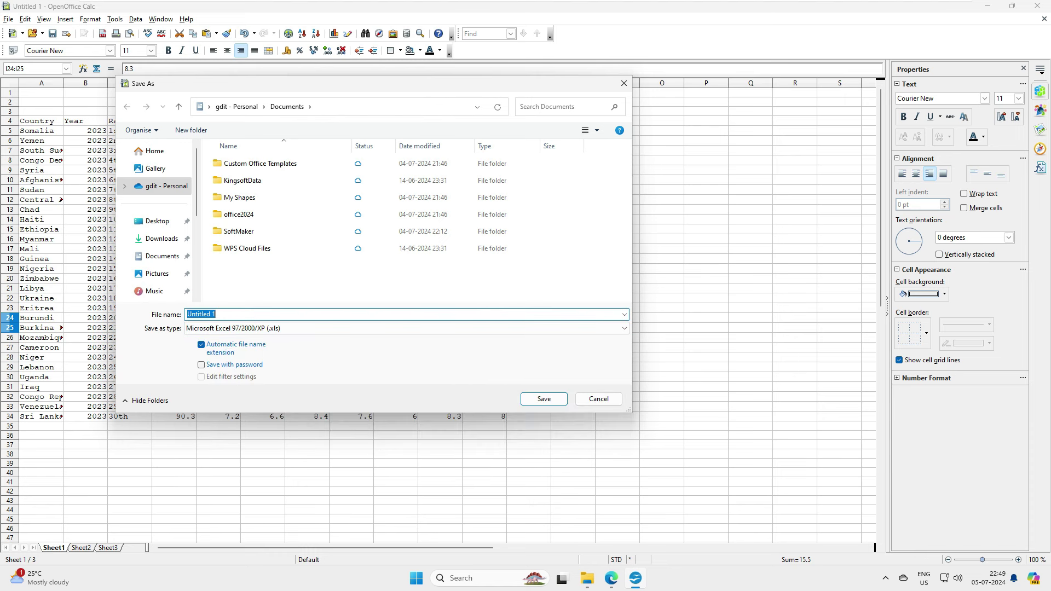
text(few data)
click(543, 399)
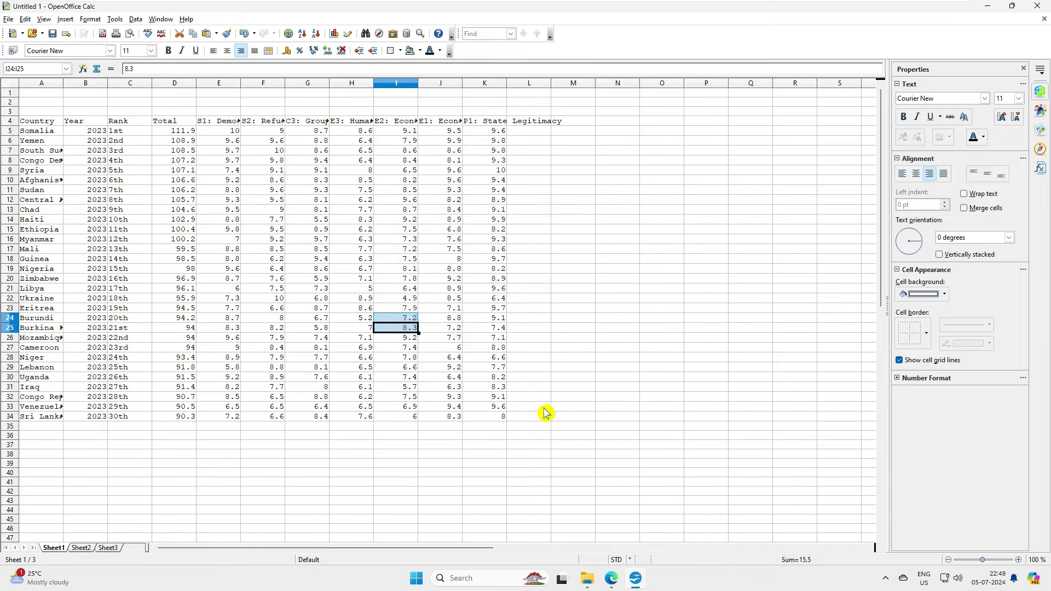
- Minimize Calc, switch to File Explorer and try to open few data.xls from the Documents folder with Excel
click(987, 6)
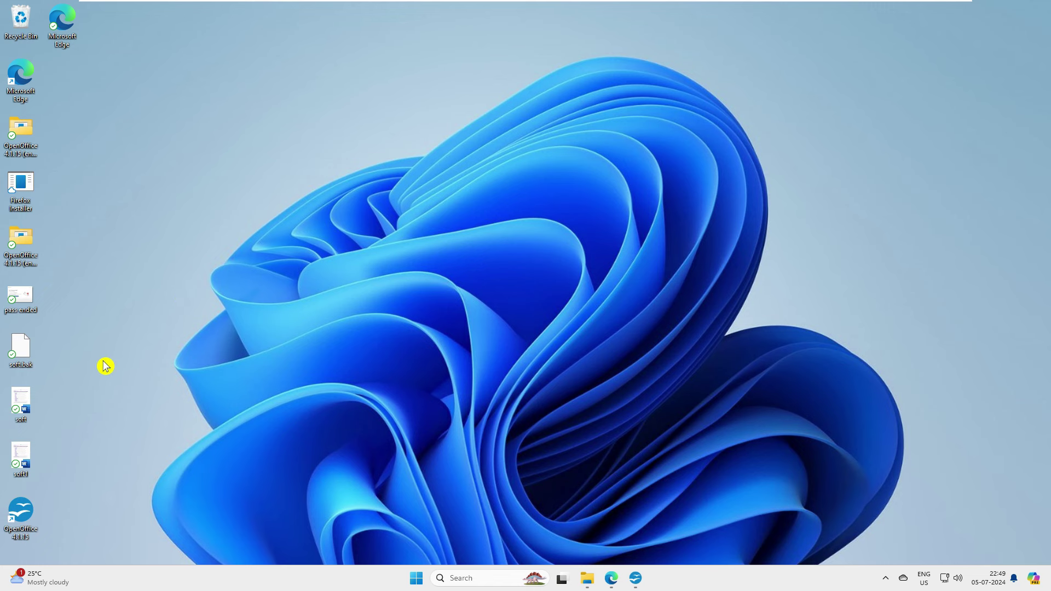
click(587, 580)
click(144, 205)
right_click(144, 205)
click(356, 239)
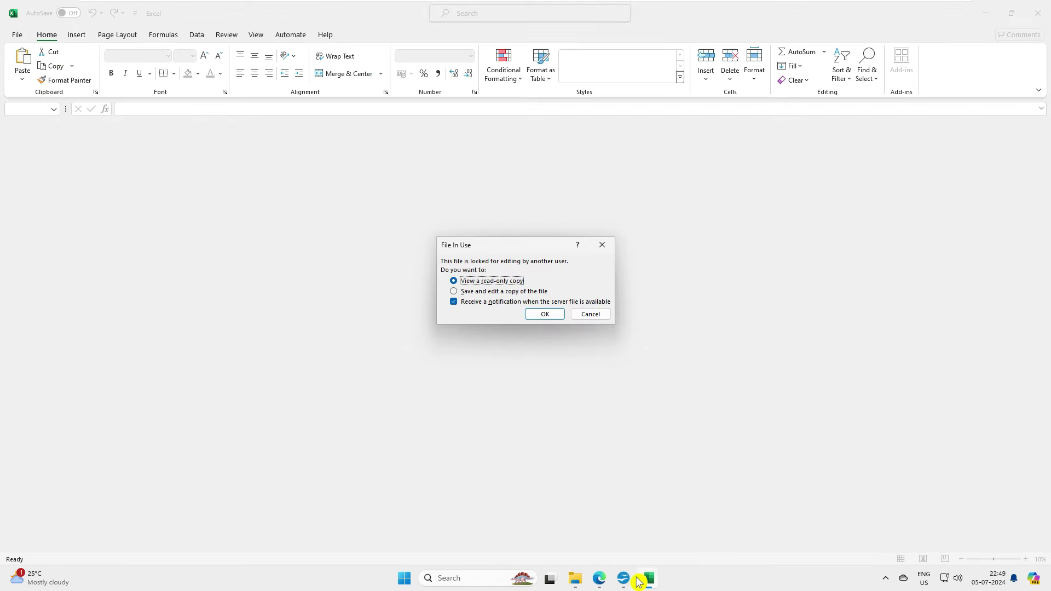
- Switch back to Calc, close the spreadsheet, and cancel Excel's File In Use prompt
click(624, 579)
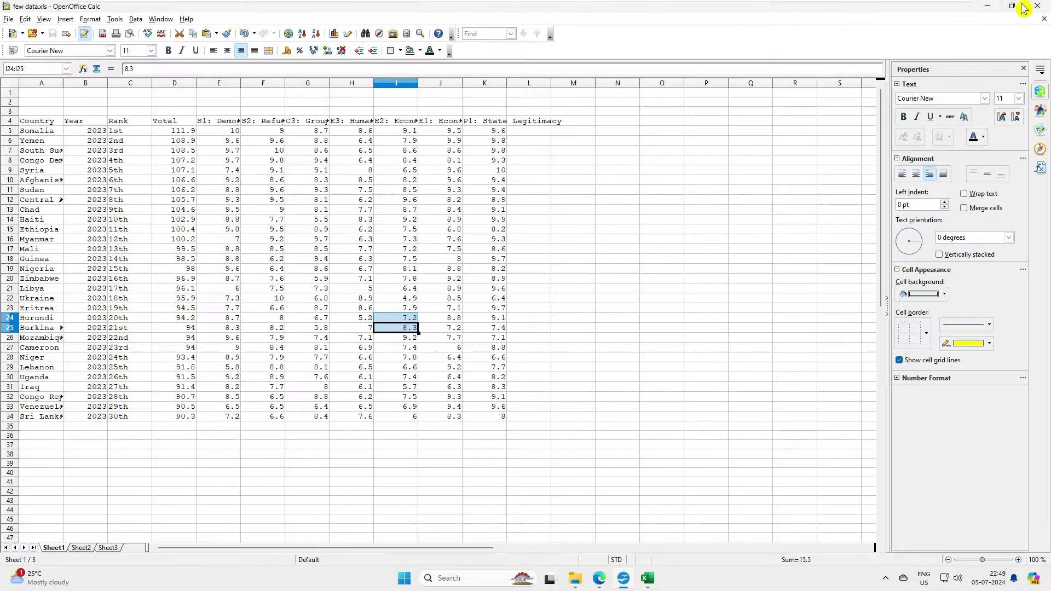
click(1037, 7)
click(601, 320)
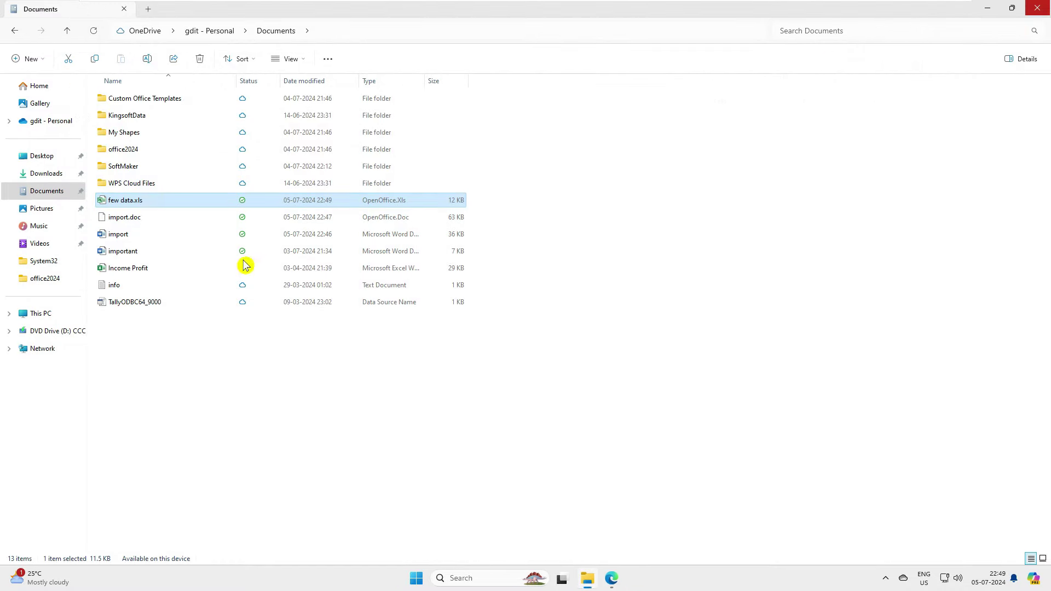
- Reopen few data.xls from Documents with Excel, dismiss the Microsoft 365 offer and review the country table
right_click(149, 206)
mouse_move(295, 252)
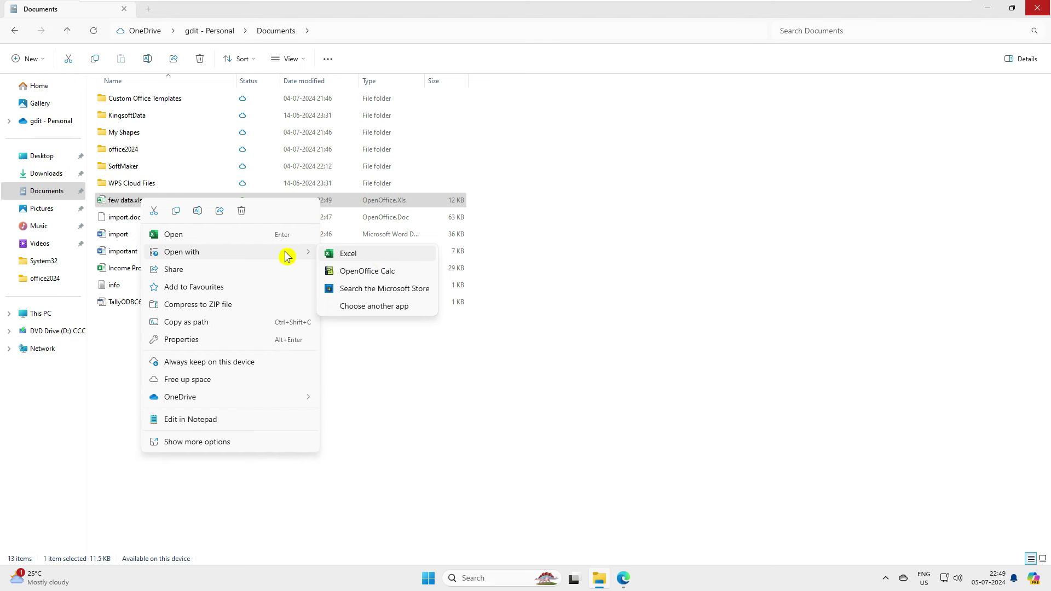
click(375, 258)
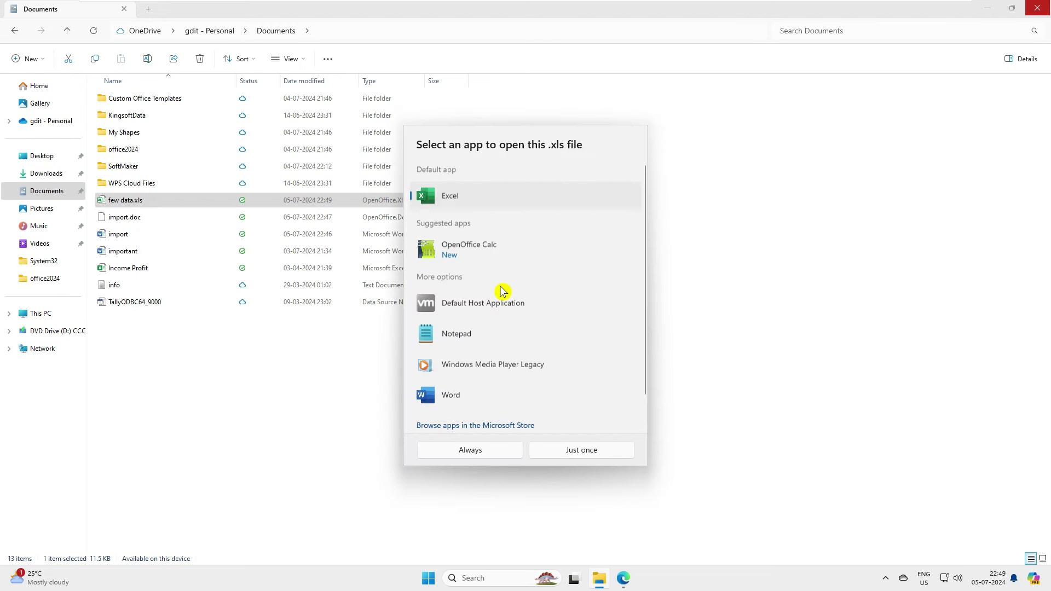
double_click(455, 199)
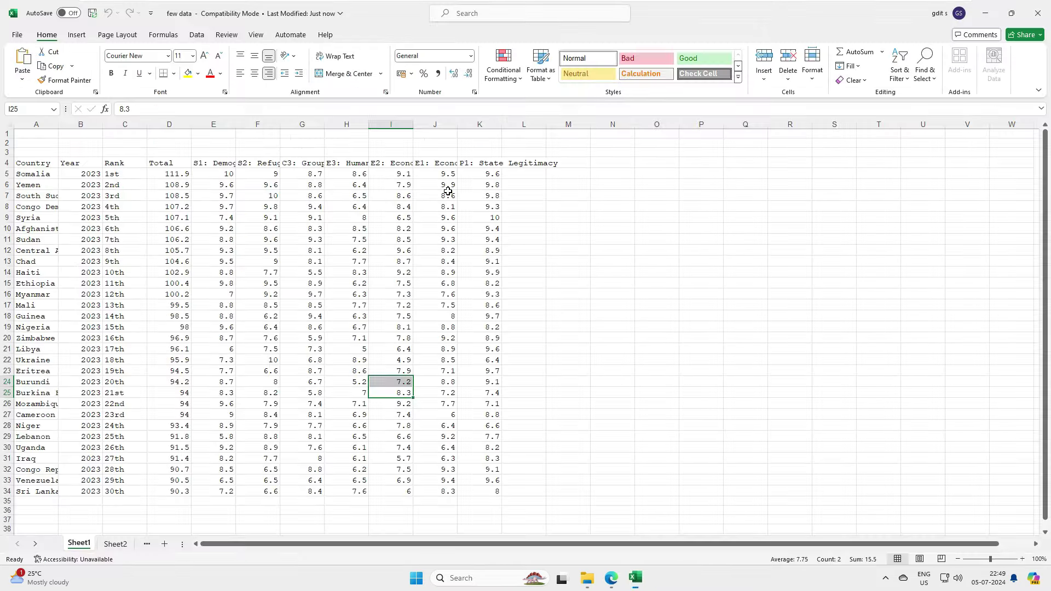
click(166, 361)
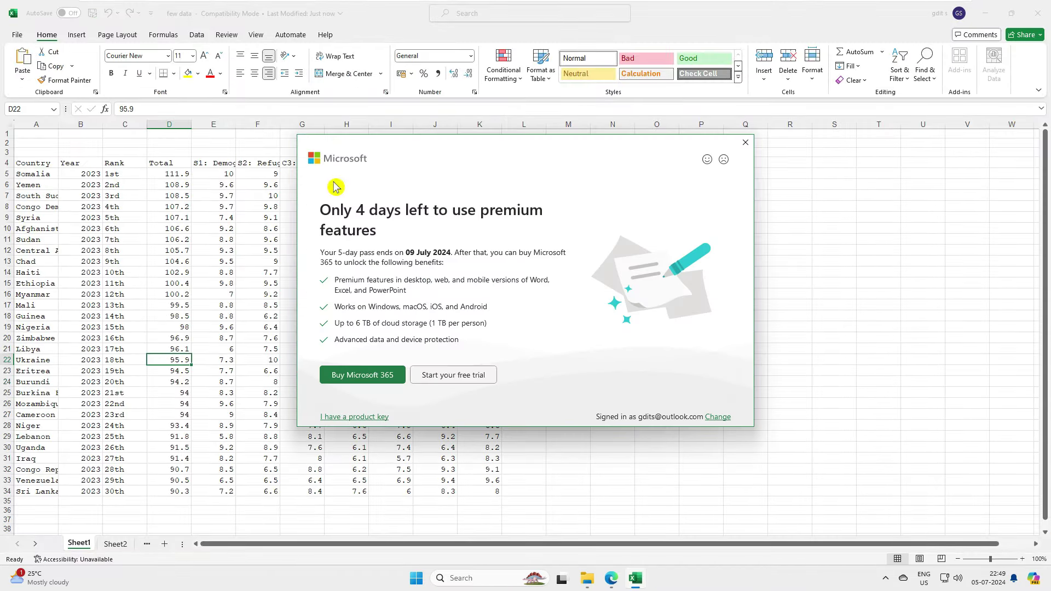
click(745, 142)
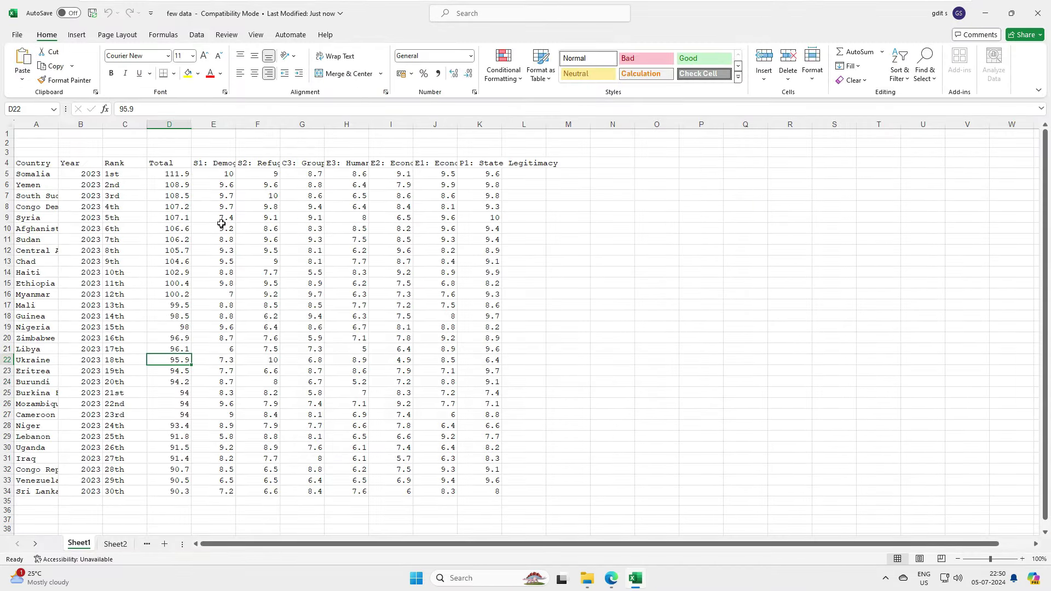
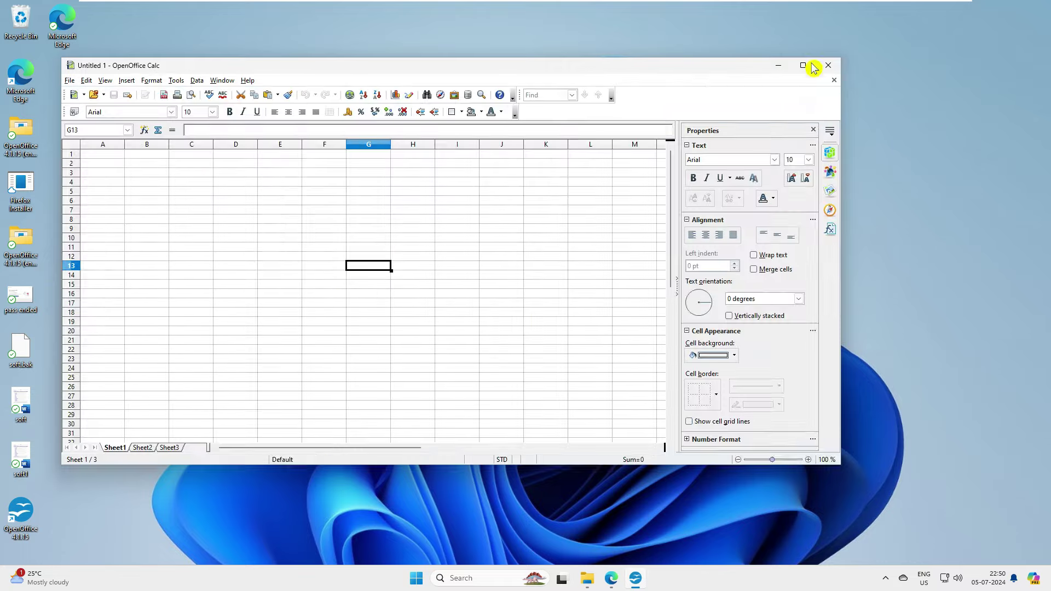
- Look through the editing, tools and data commands Calc offers in the blank spreadsheet, and close Calc
click(26, 19)
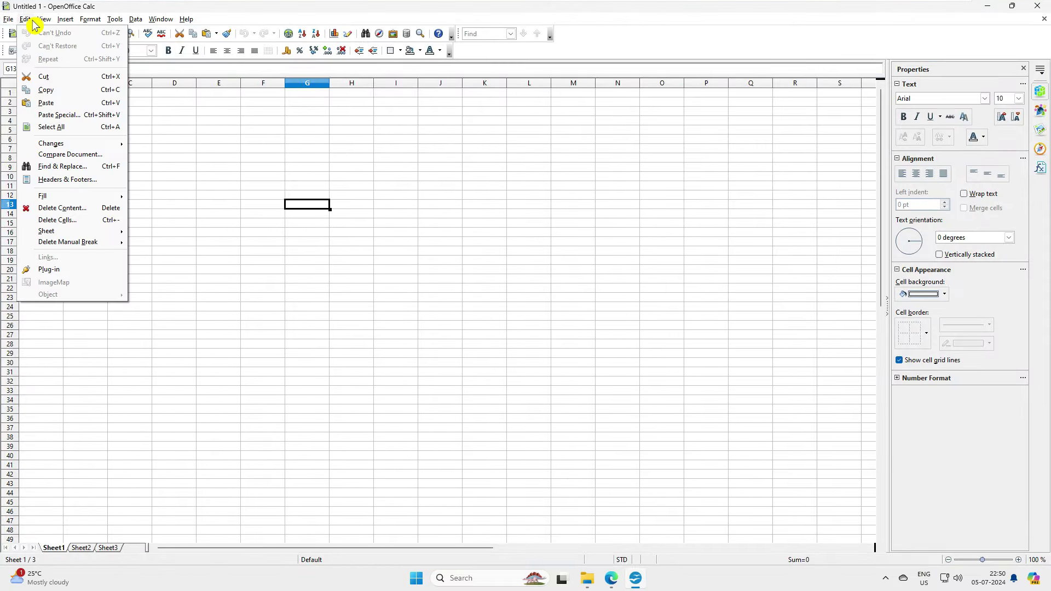
mouse_move(43, 19)
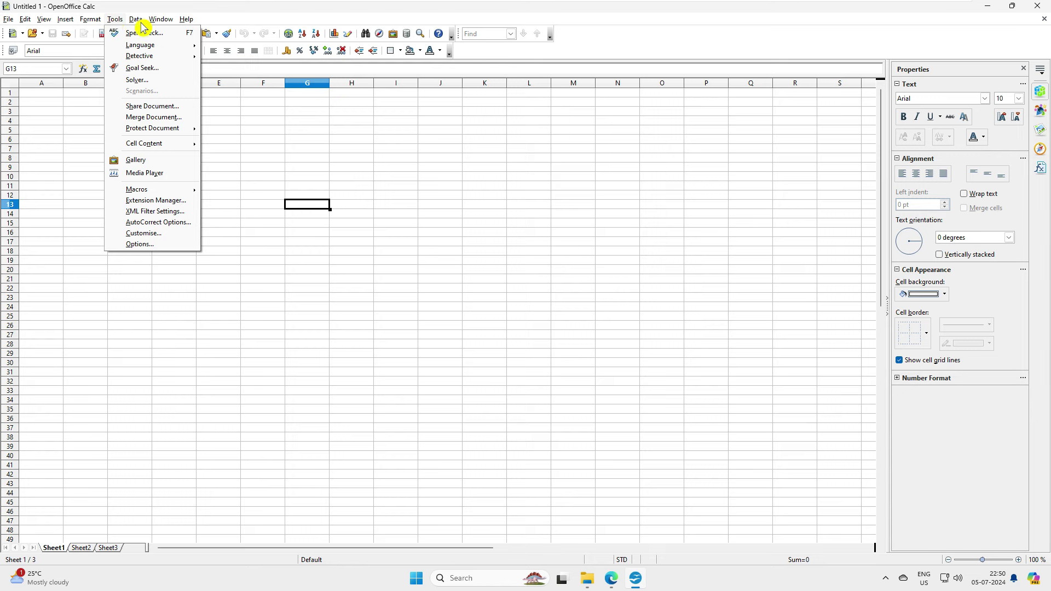
mouse_move(163, 25)
click(562, 300)
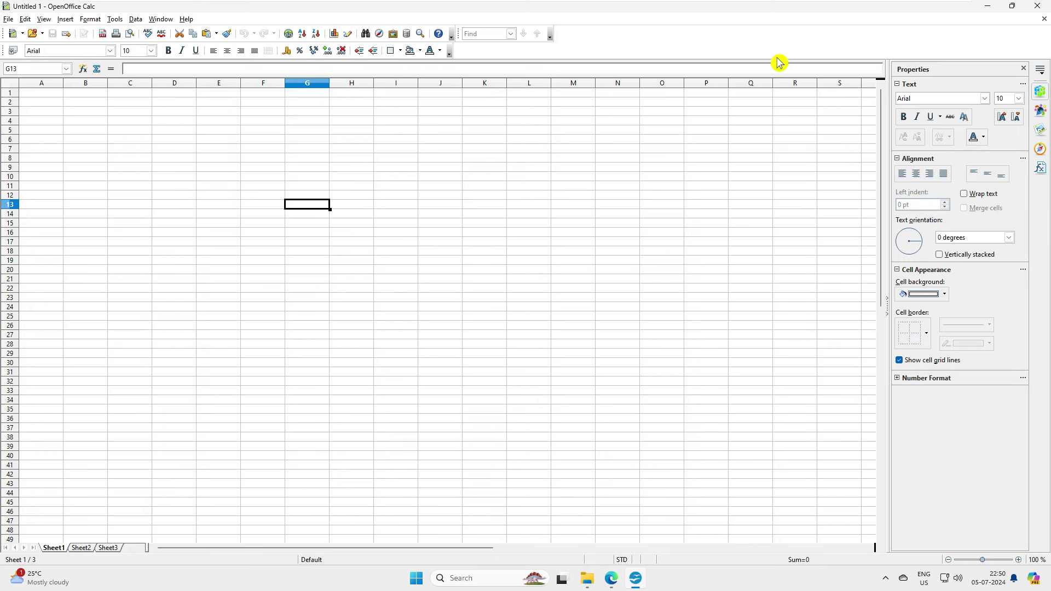
click(1042, 11)
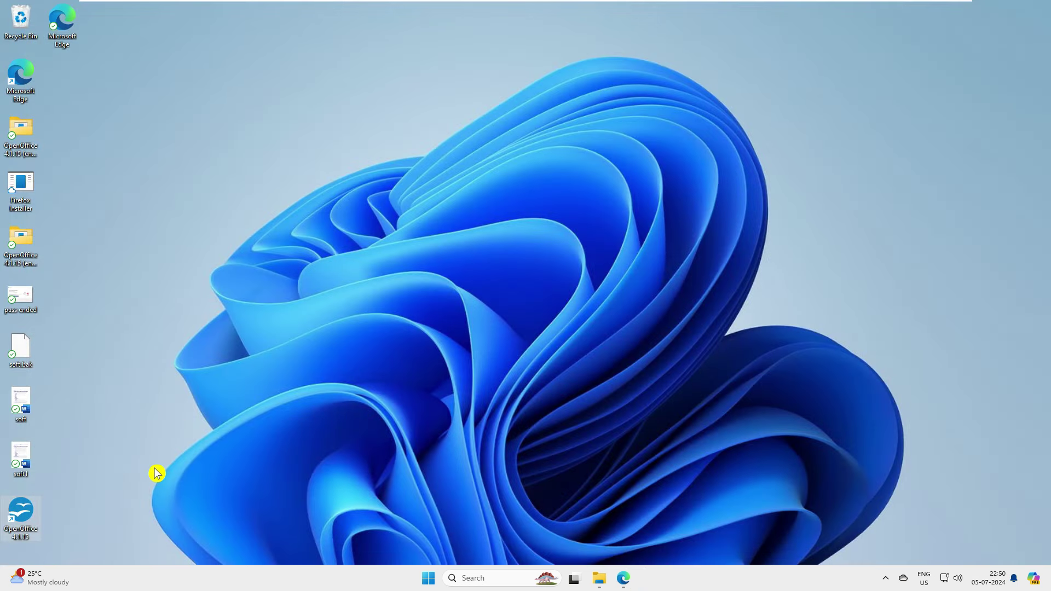
- Launch OpenOffice 4.1.15 from the desktop and create an empty presentation with the Presentation Wizard's default settings
double_click(28, 525)
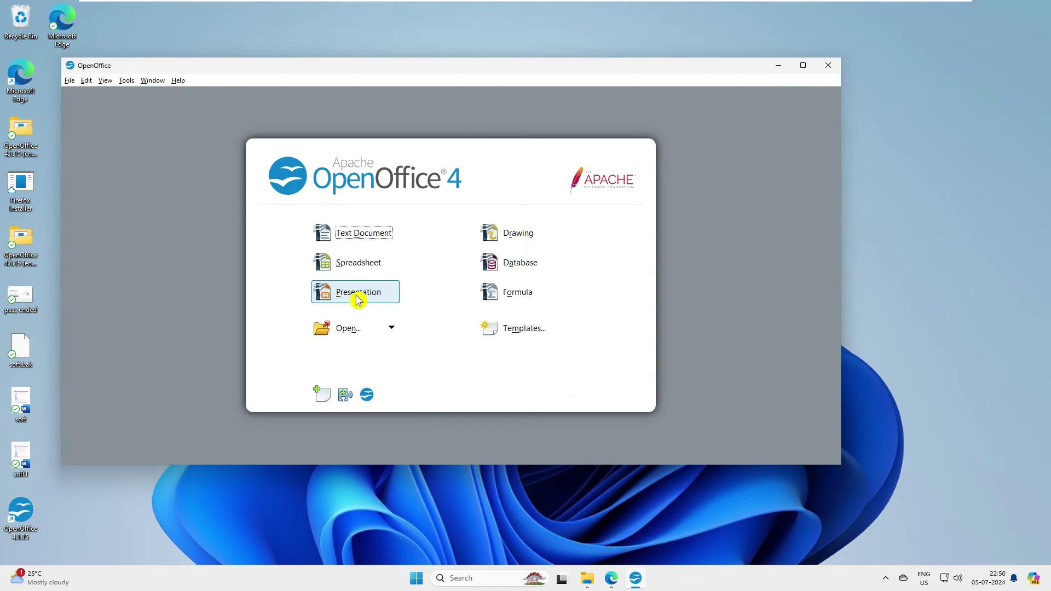
click(357, 293)
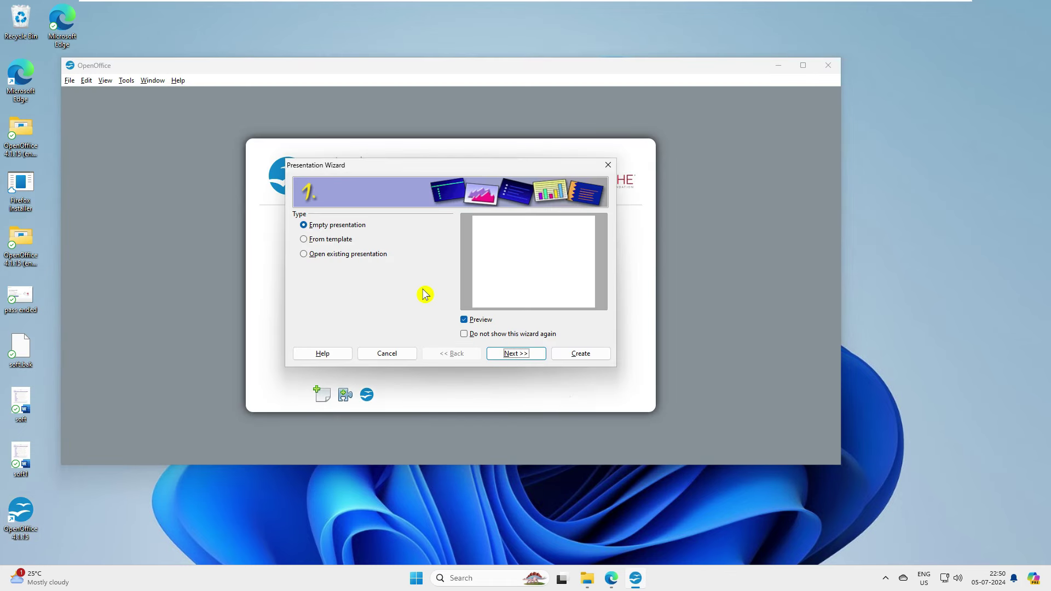
click(522, 356)
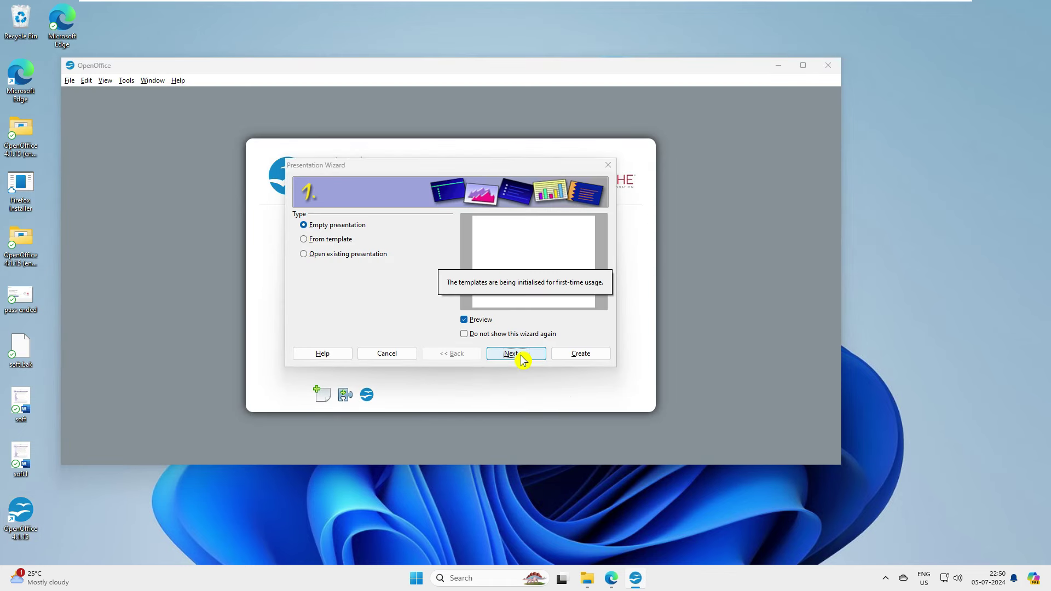
click(521, 355)
key(Return)
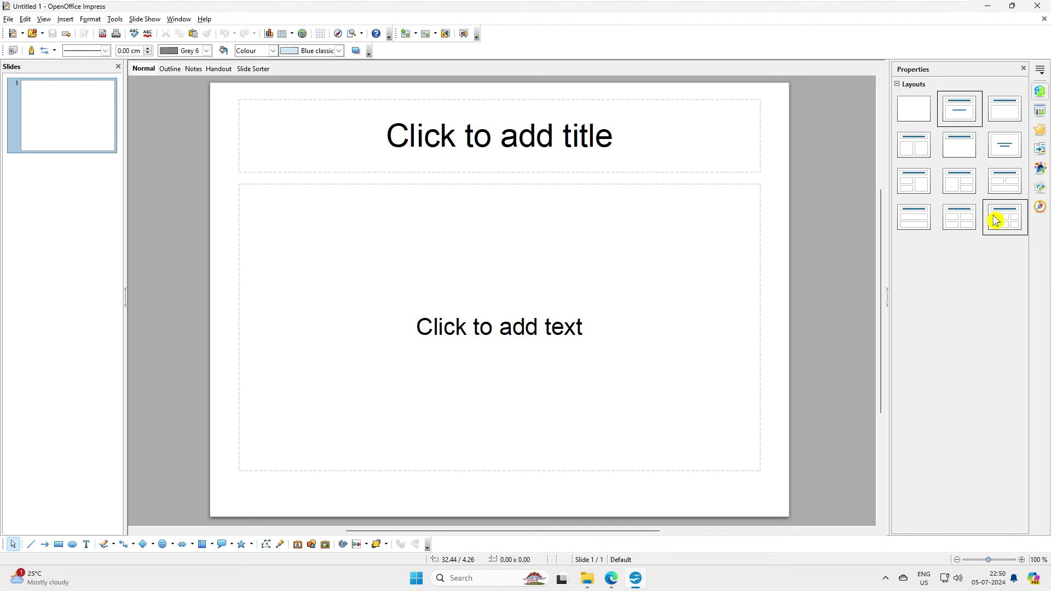
- Try the Title, 6 Content and four-content slide layouts, and apply the layout with two content boxes above one
click(1008, 188)
click(1016, 224)
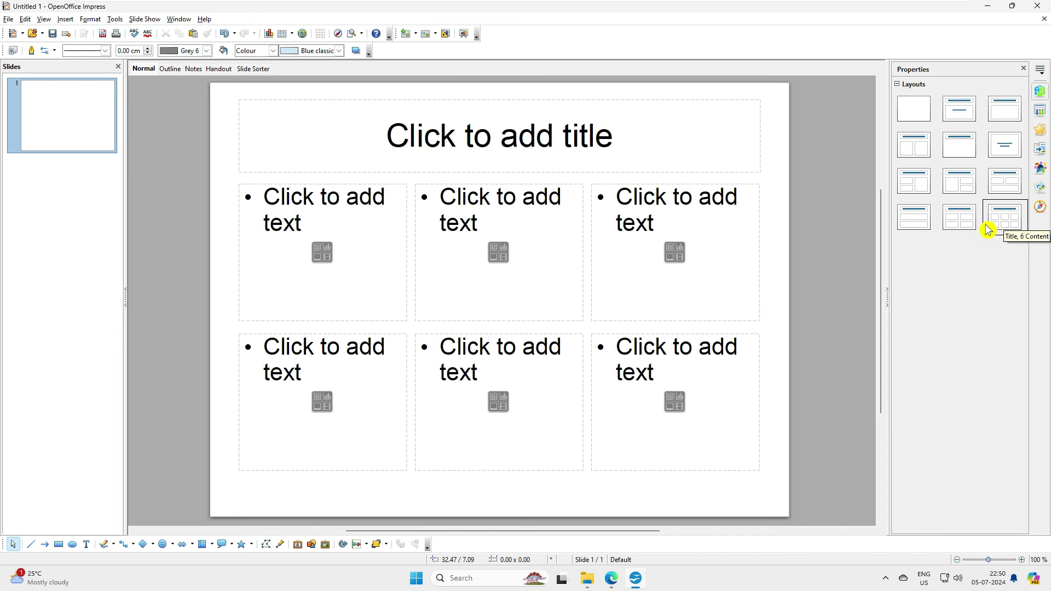
click(959, 218)
click(1004, 180)
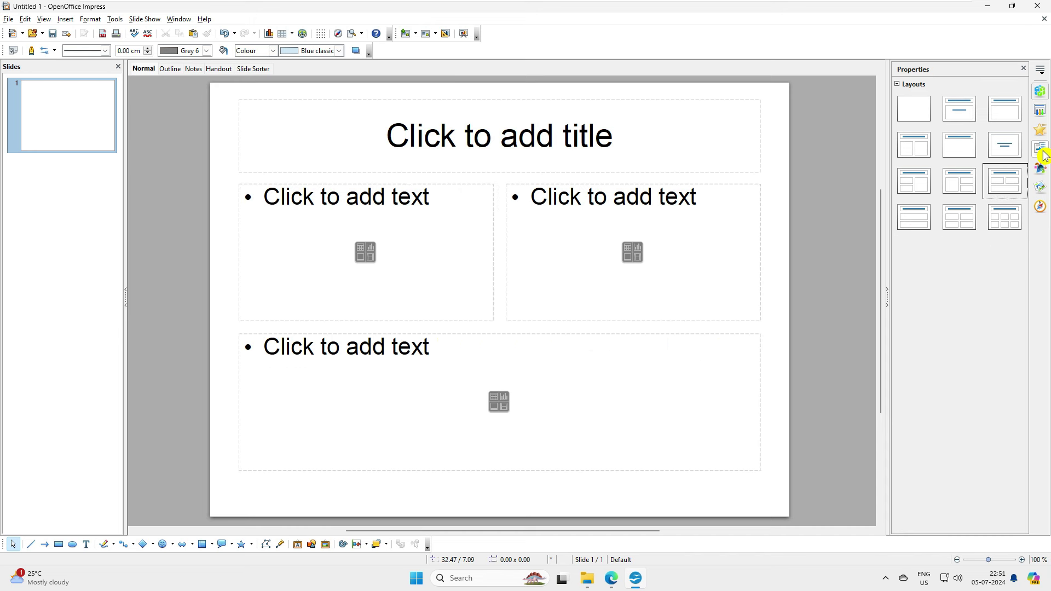
- Try the lyt-bluegrey, lyt-forest and other master page designs on the slide, and apply lyt-paper
click(1040, 149)
click(1041, 110)
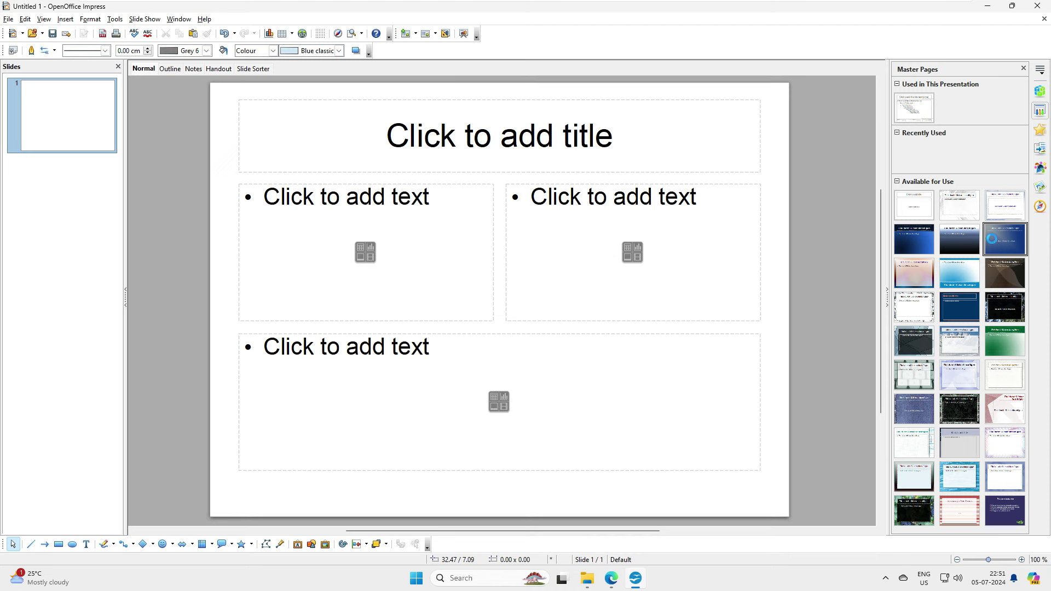
click(992, 239)
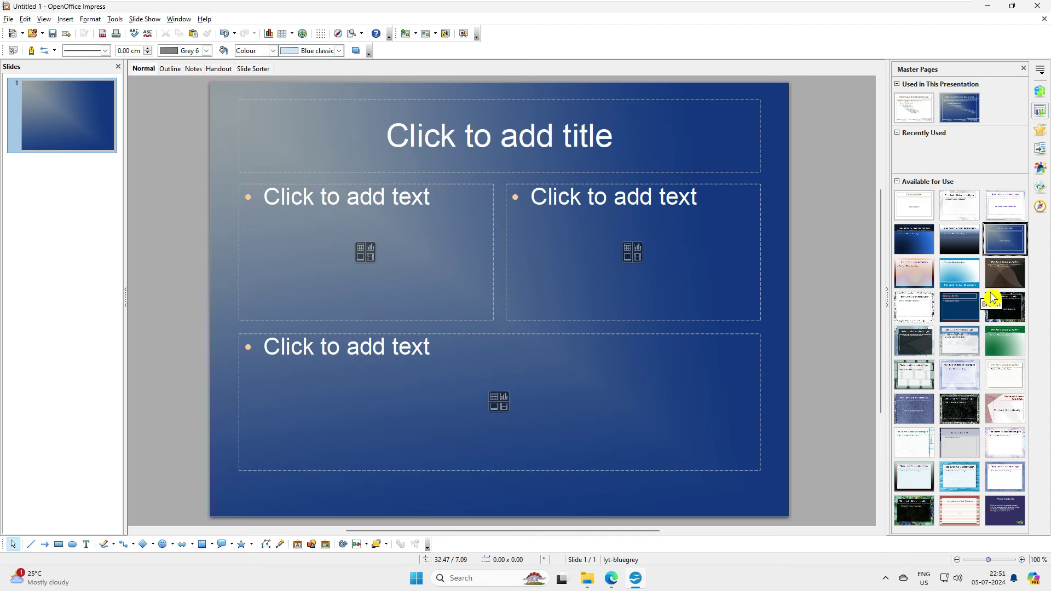
click(999, 308)
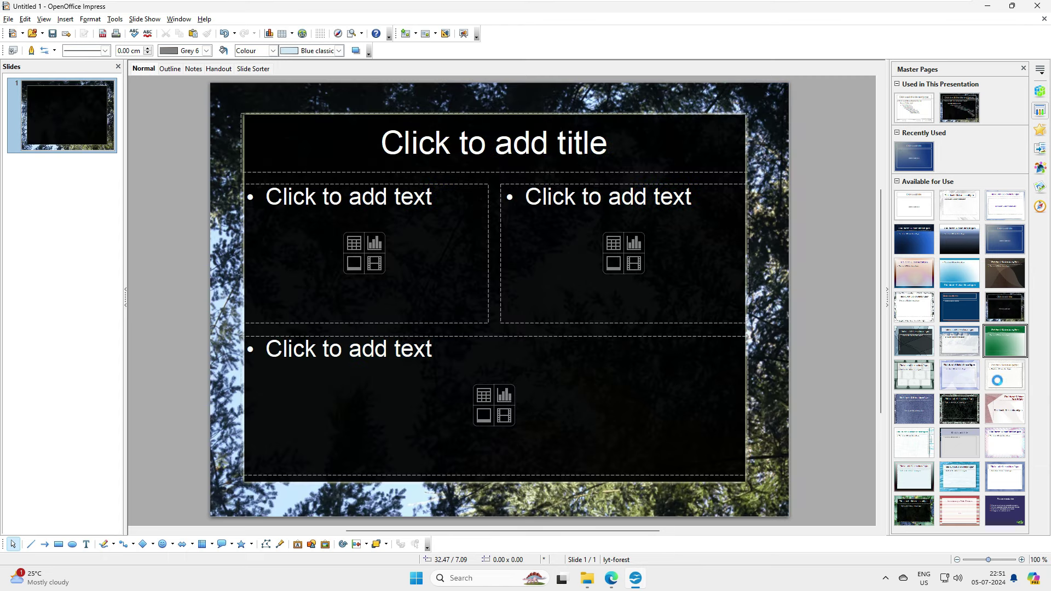
click(1006, 409)
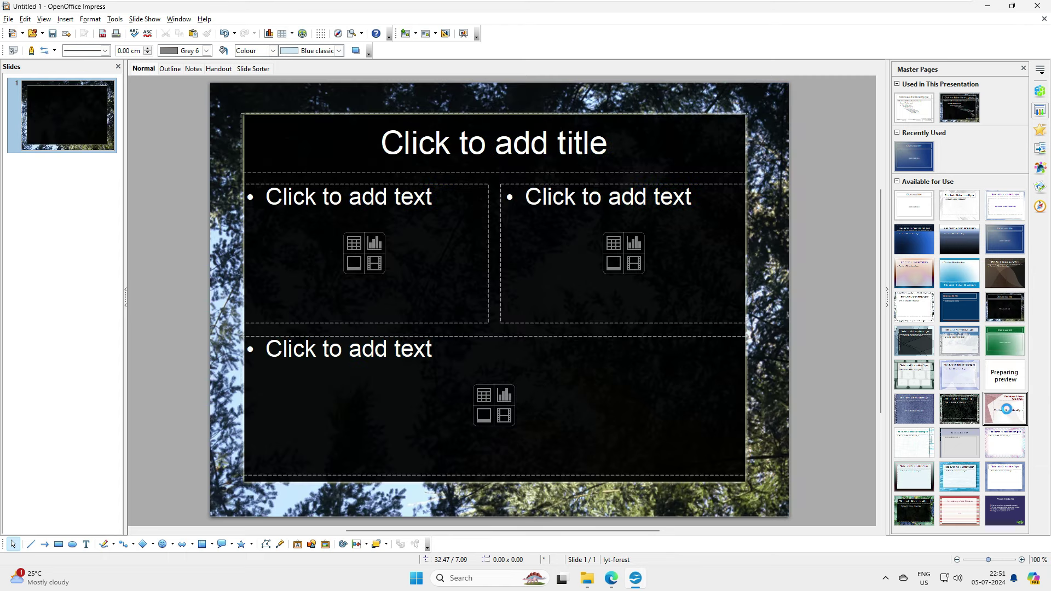
- Save the presentation as ppt in Microsoft PowerPoint 97/2000/XP (.ppt) format in Documents, keeping the current format
click(8, 19)
click(47, 122)
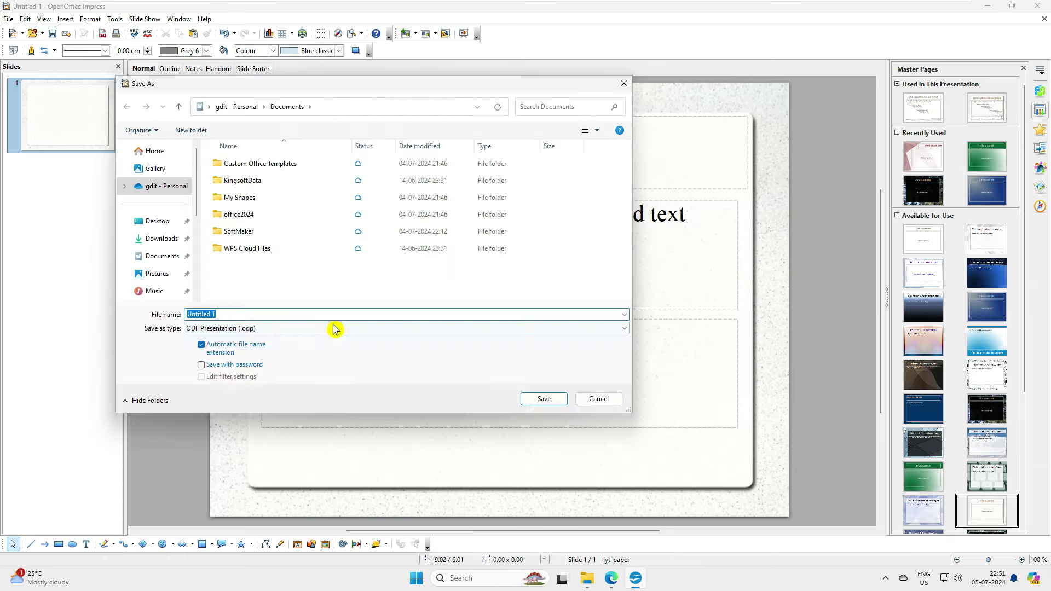
click(361, 328)
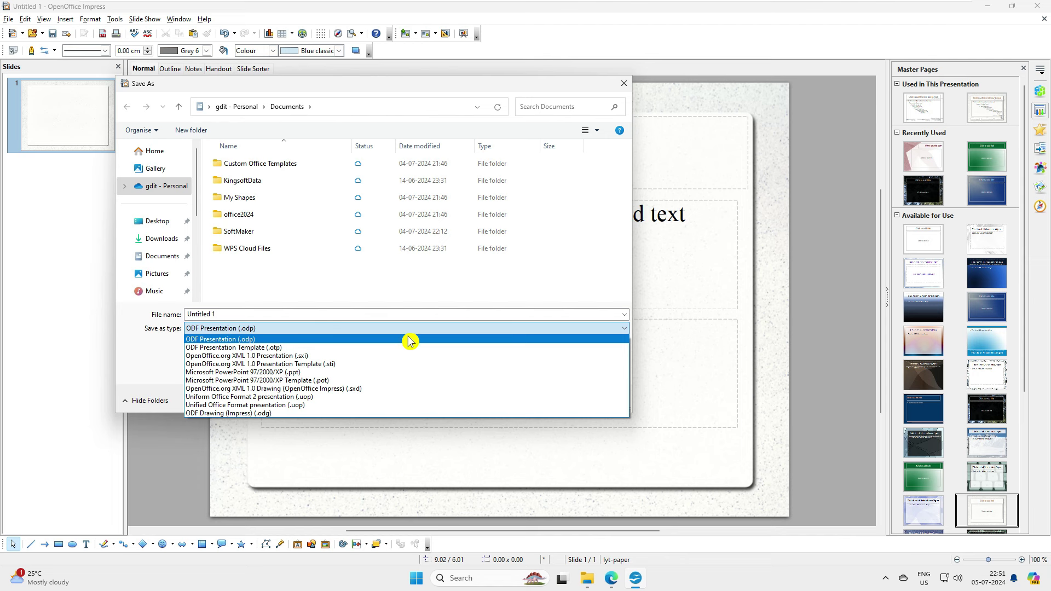
click(270, 373)
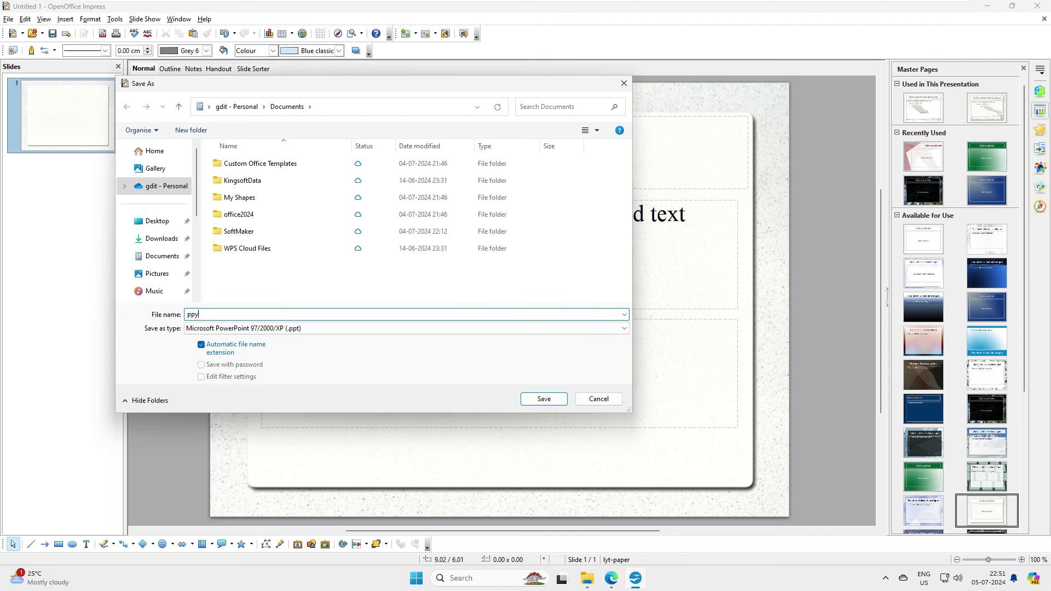
text(ppt)
click(544, 399)
click(460, 285)
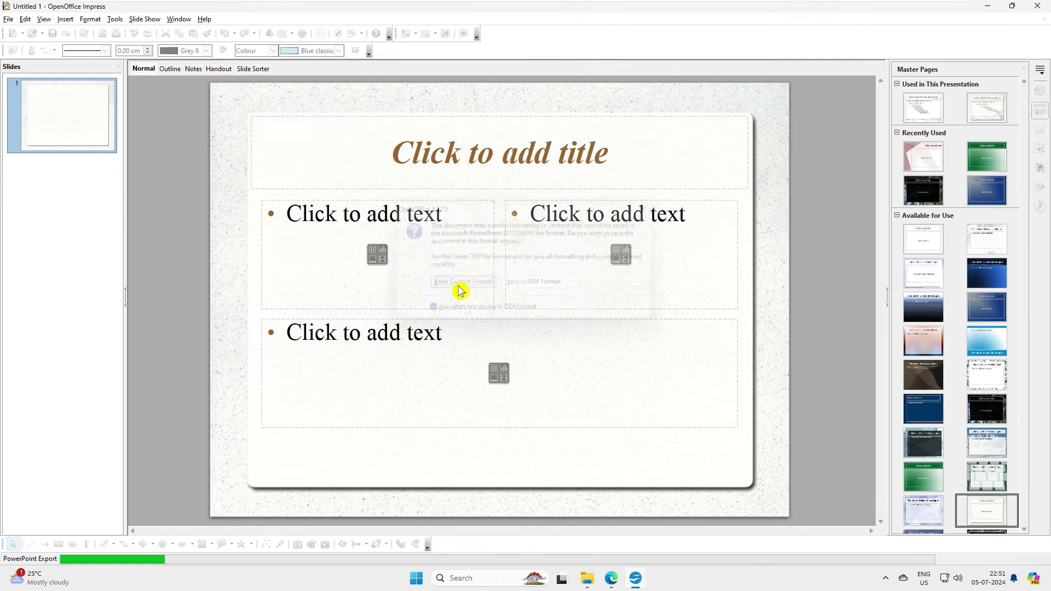
- Close the Impress presentation, open ppt.ppt from the Documents folder in PowerPoint, and dismiss the startup dialog
click(1038, 6)
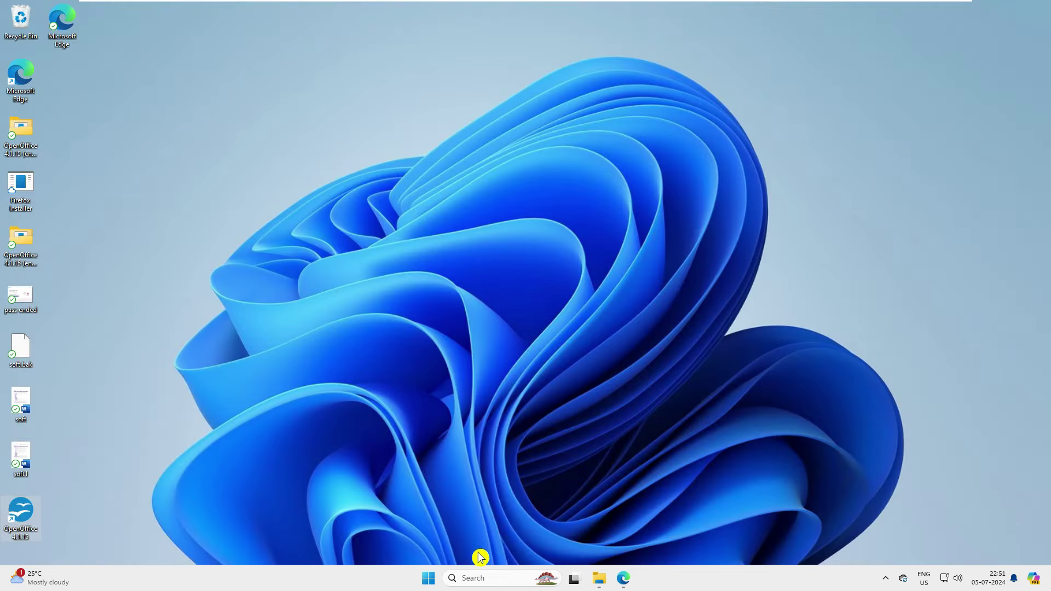
click(599, 578)
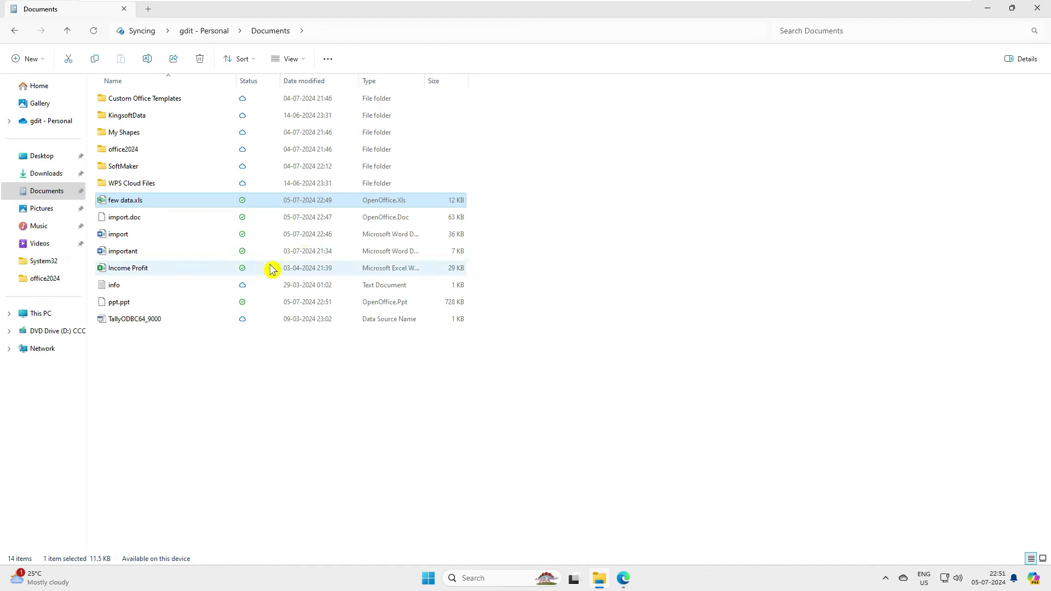
right_click(121, 303)
mouse_move(200, 341)
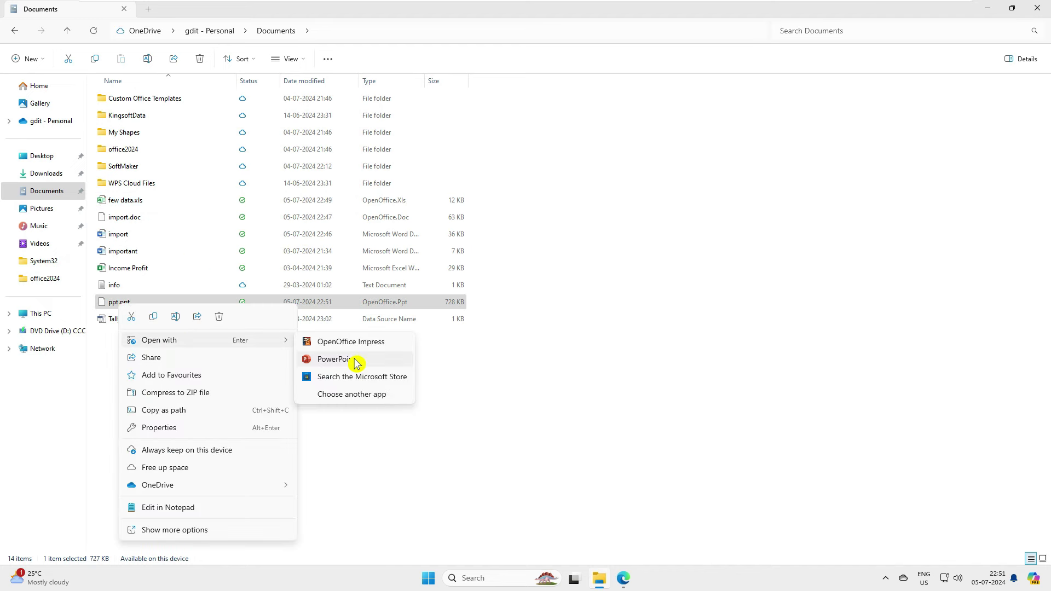
click(357, 363)
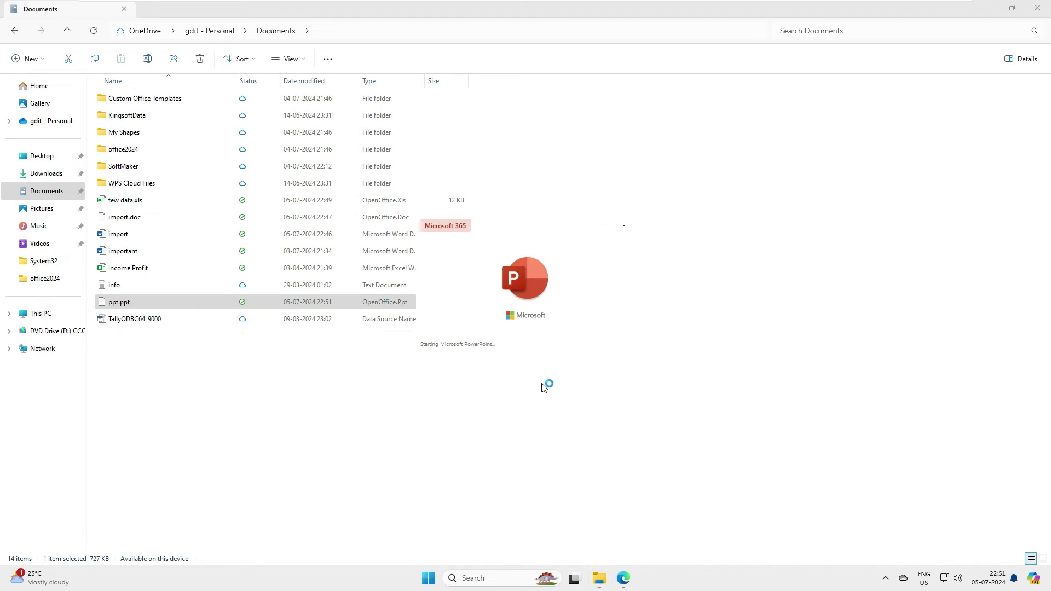
click(1012, 170)
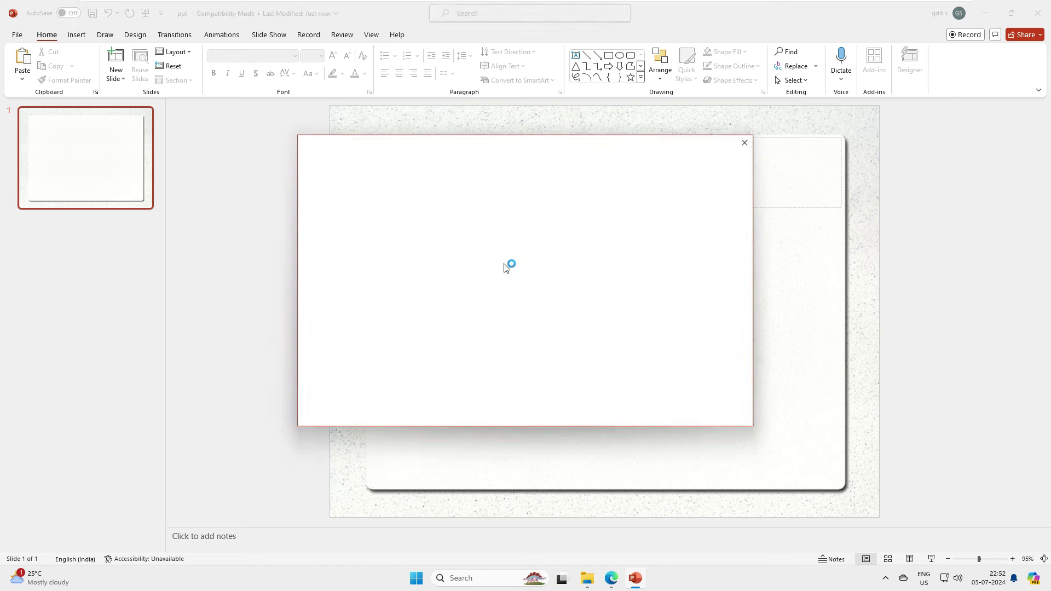
click(747, 148)
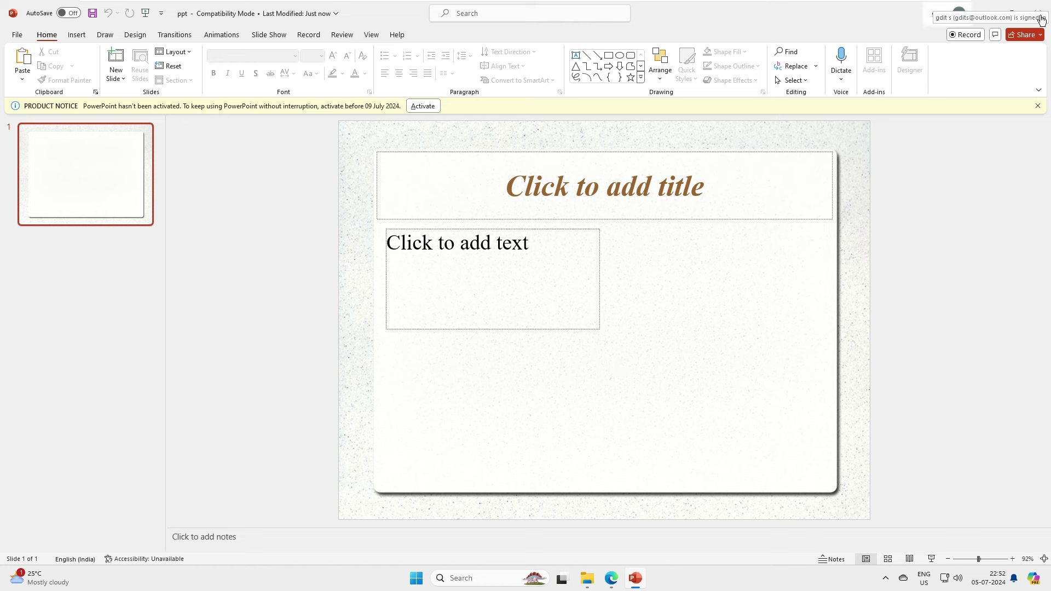
- Enter "Test ppt" in the upper-left text box below the title, save the presentation, and close PowerPoint
click(388, 242)
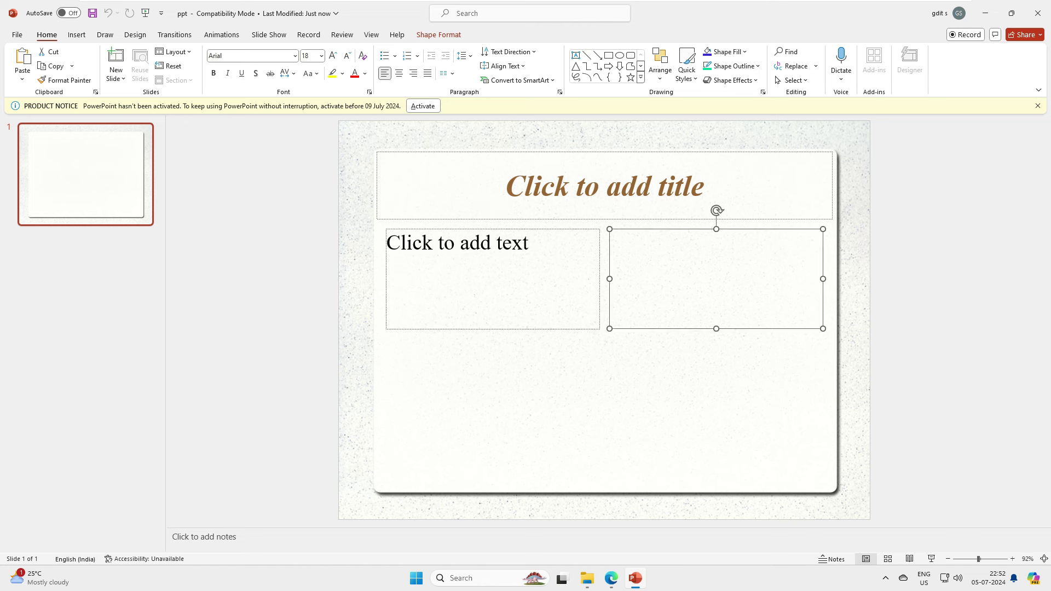
text(trdy)
key(ctrl+a)
text(Test)
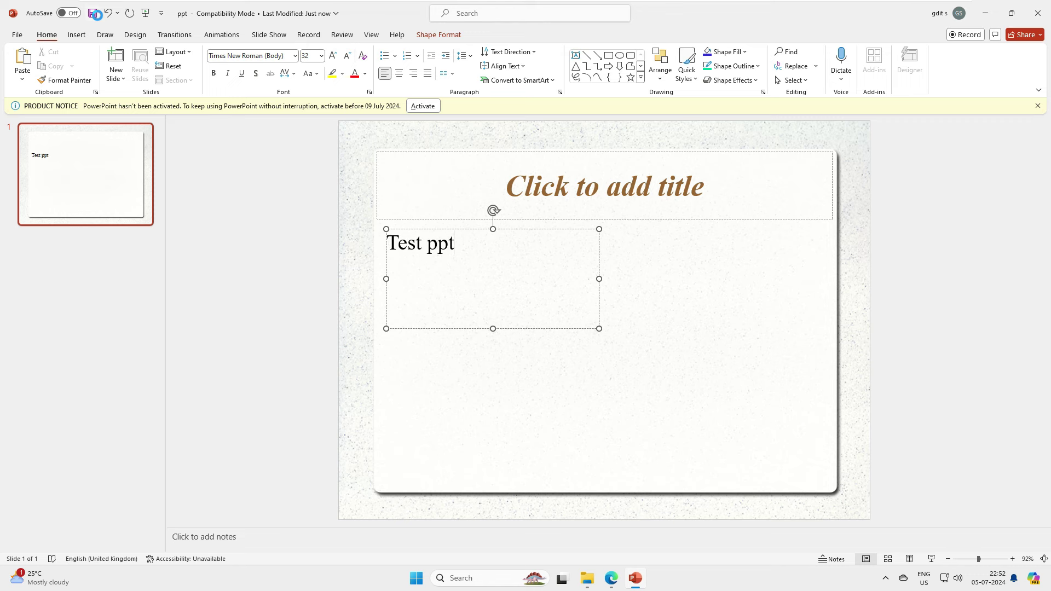
click(1038, 13)
- Open the edited ppt.ppt from Documents in OpenOffice Impress to check its slide, and close the presentation windows
mouse_move(607, 585)
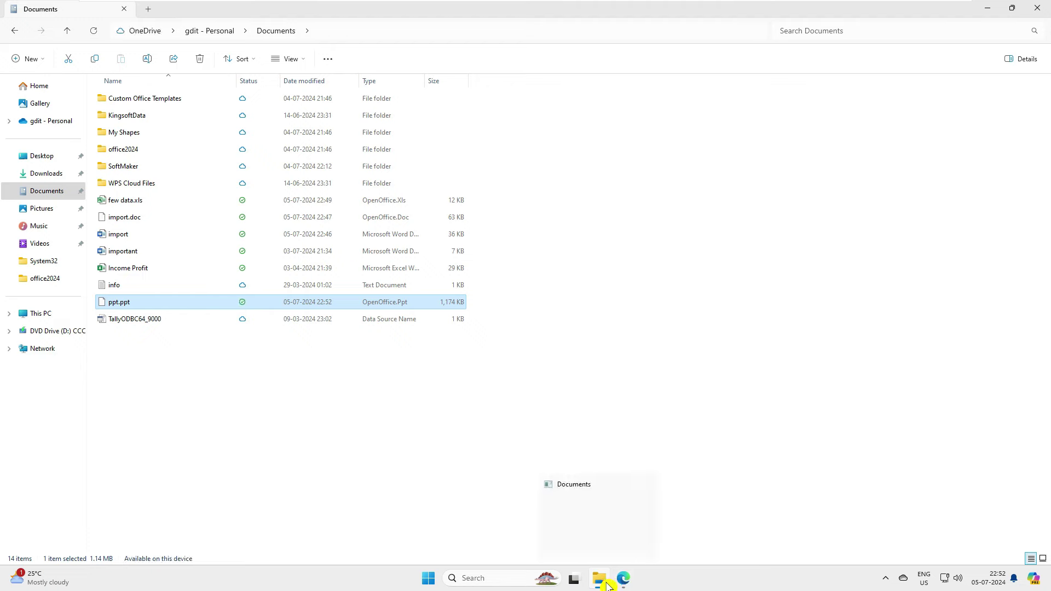
click(988, 7)
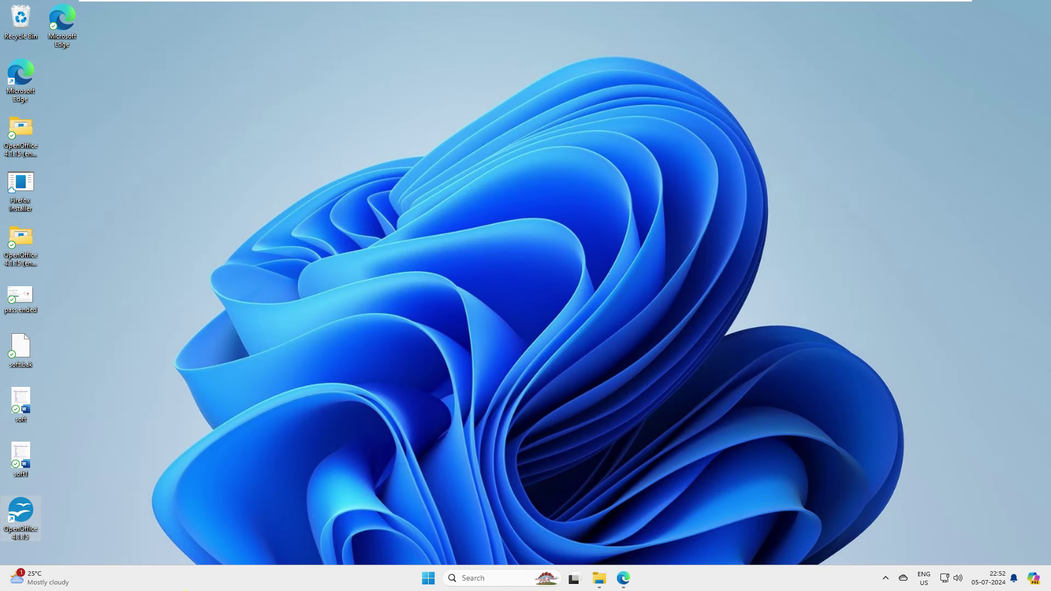
click(608, 585)
right_click(134, 307)
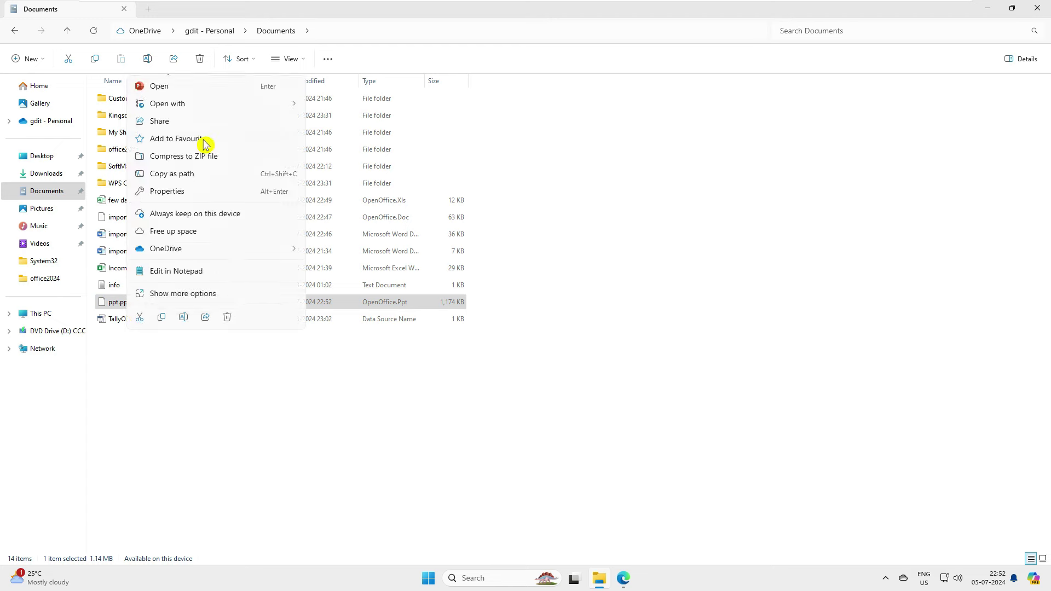
mouse_move(209, 104)
click(361, 157)
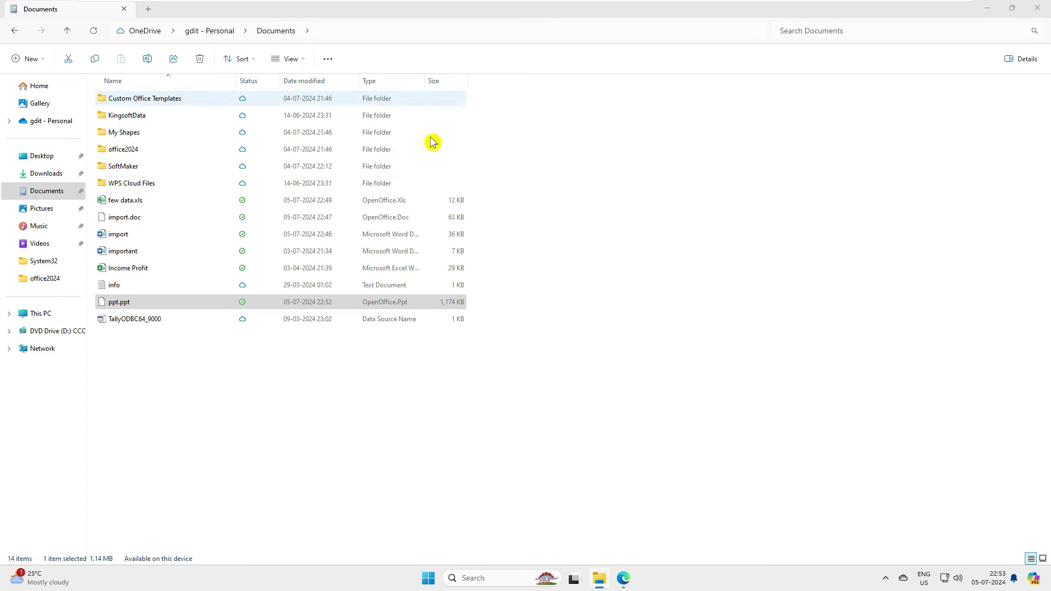
double_click(462, 245)
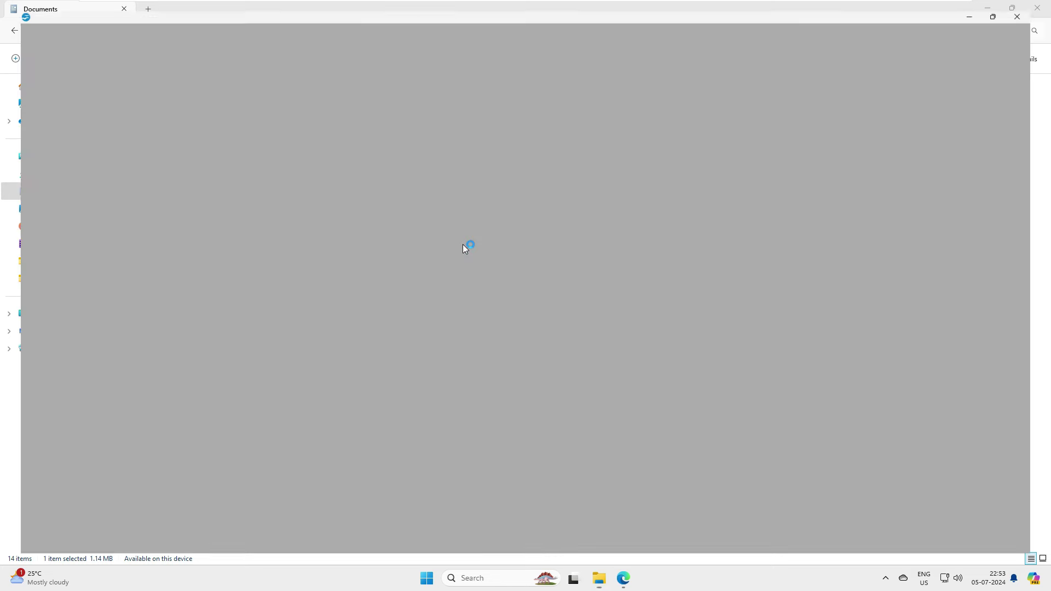
click(462, 245)
click(514, 362)
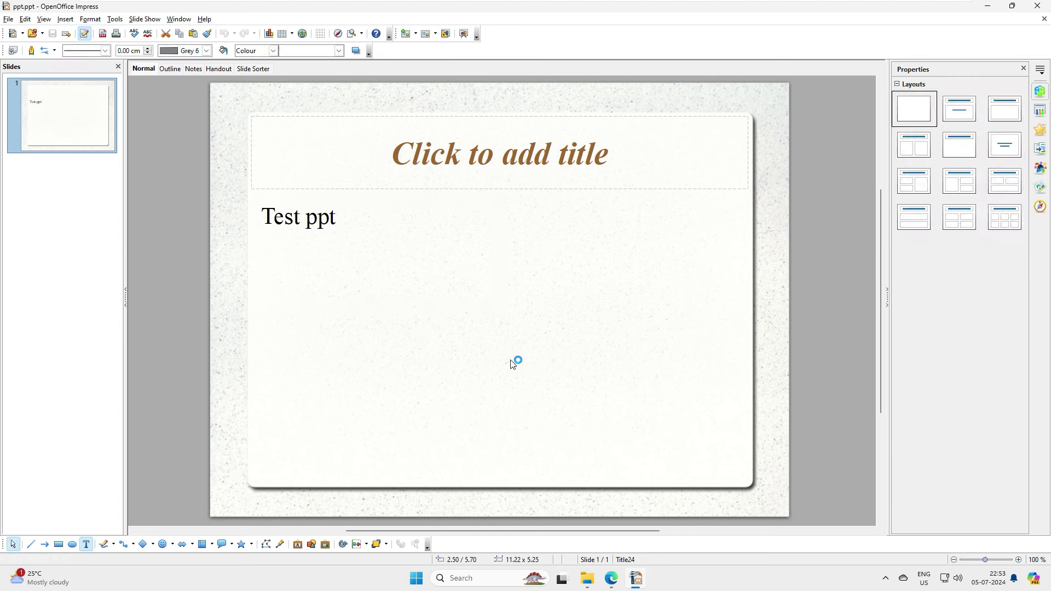
click(1038, 8)
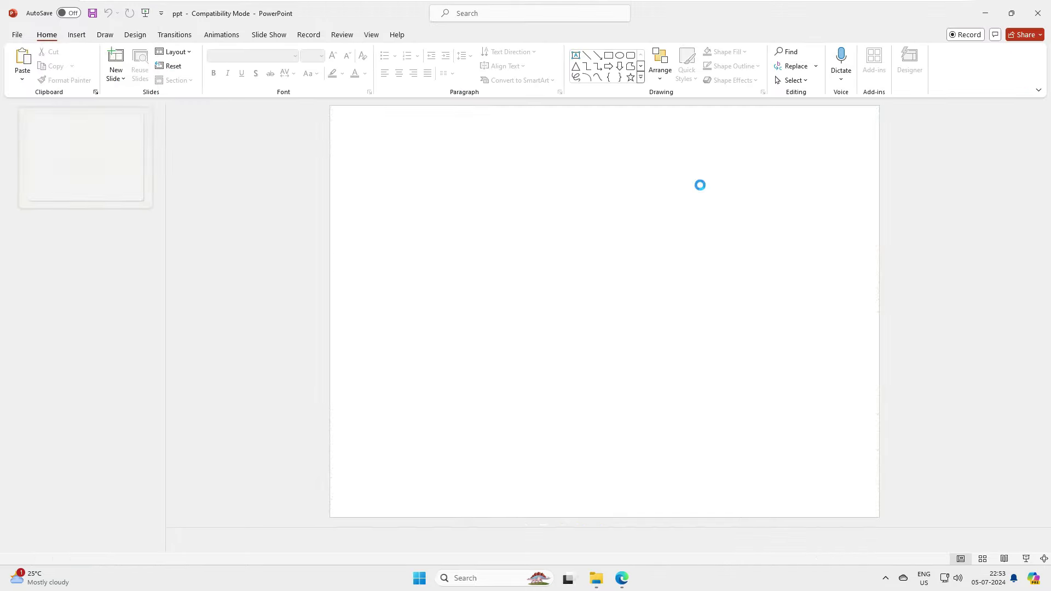
click(1044, 7)
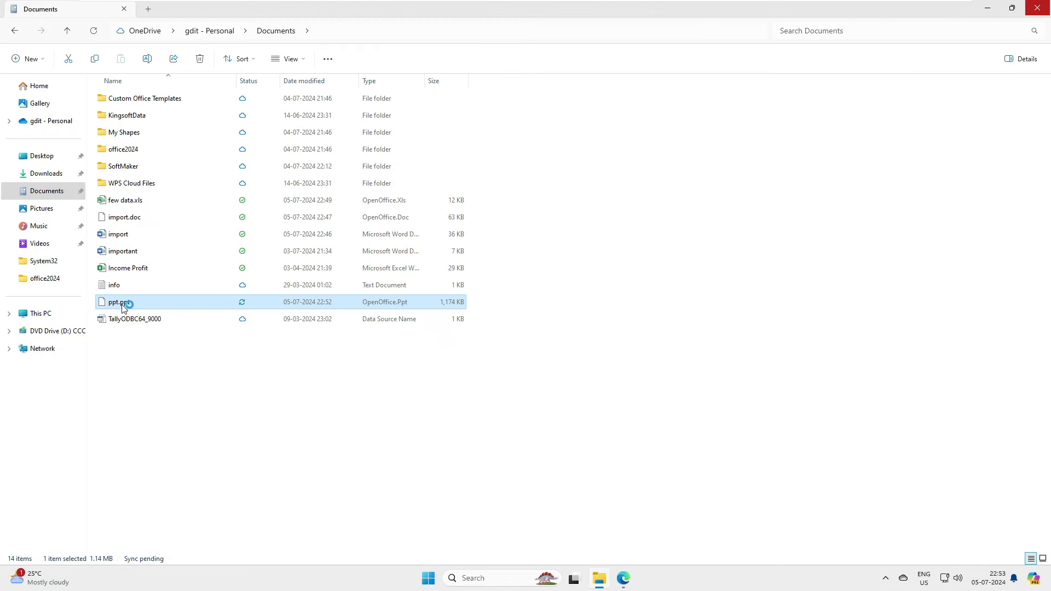
- Open ppt.ppt in OpenOffice Impress again and extend the slide text to "Test ppt on apache office"
right_click(123, 307)
mouse_move(183, 104)
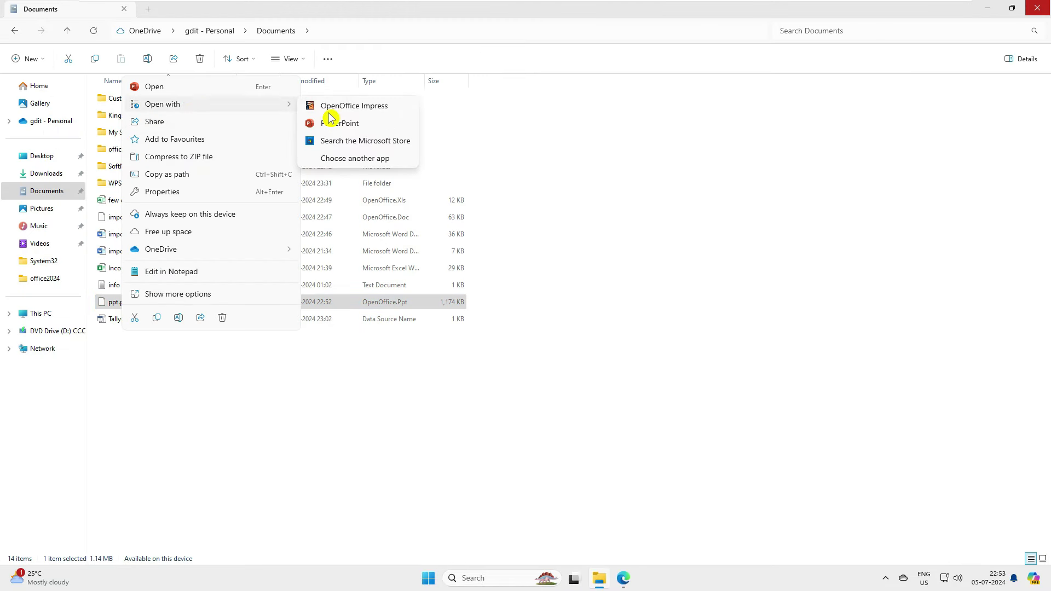
click(349, 125)
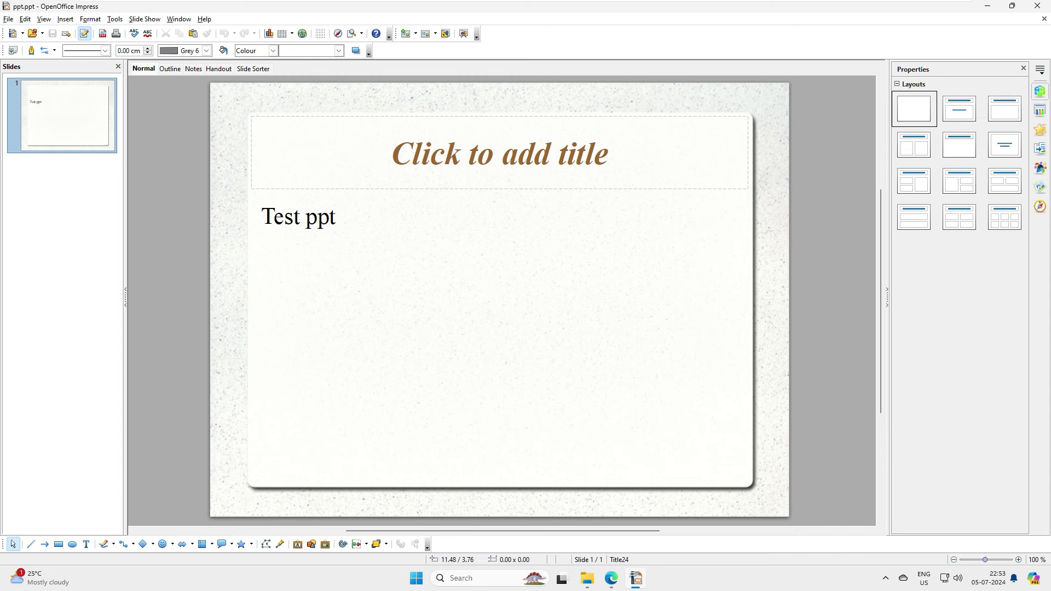
click(307, 216)
key(End)
text(on)
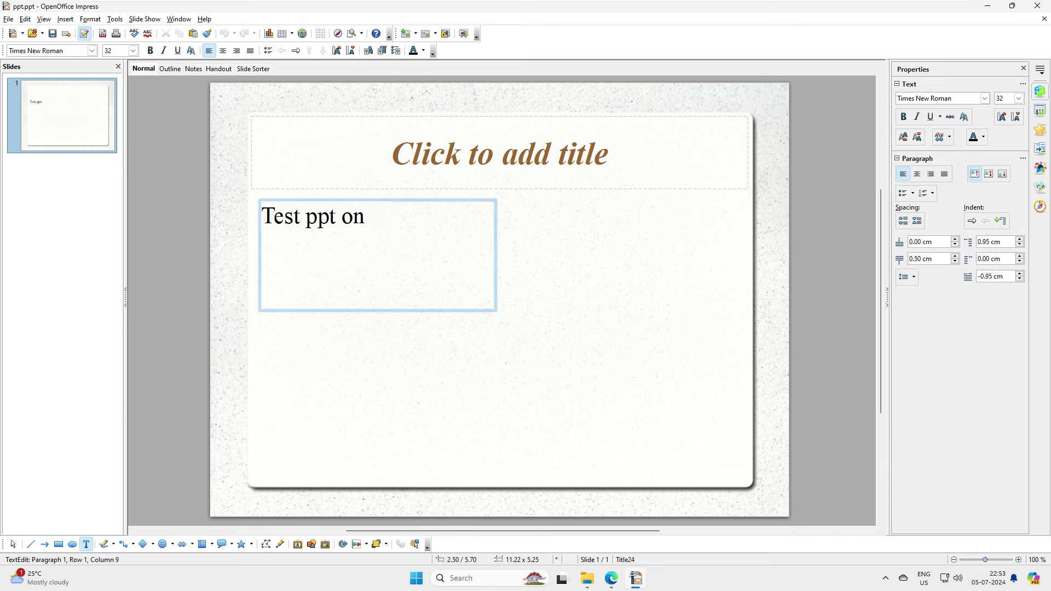
text( apache office)
- Try to save the edited presentation, cancel the Save As dialog, and close the file discarding the changes
click(57, 35)
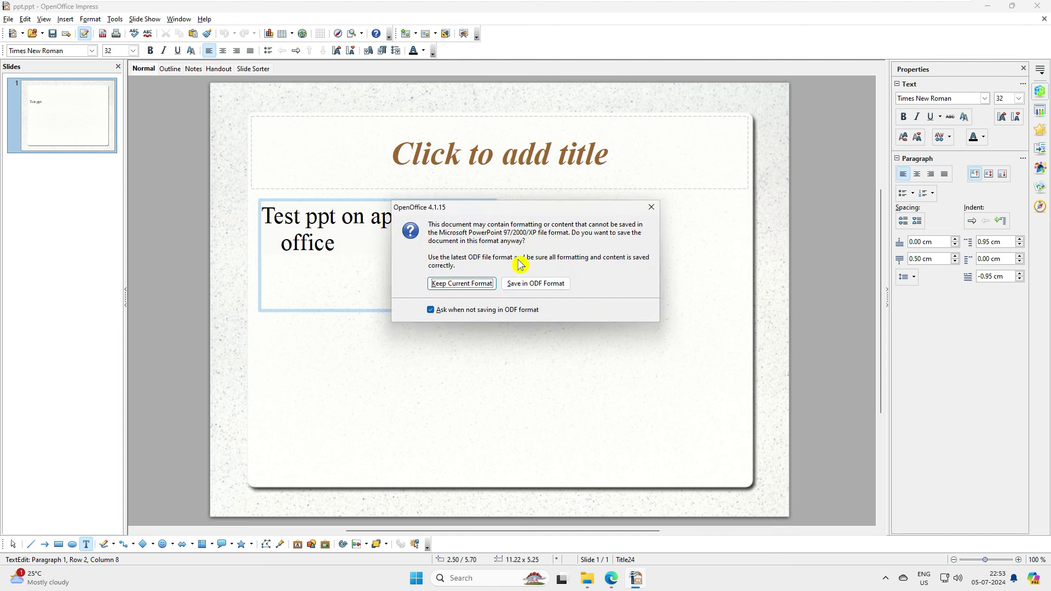
click(652, 207)
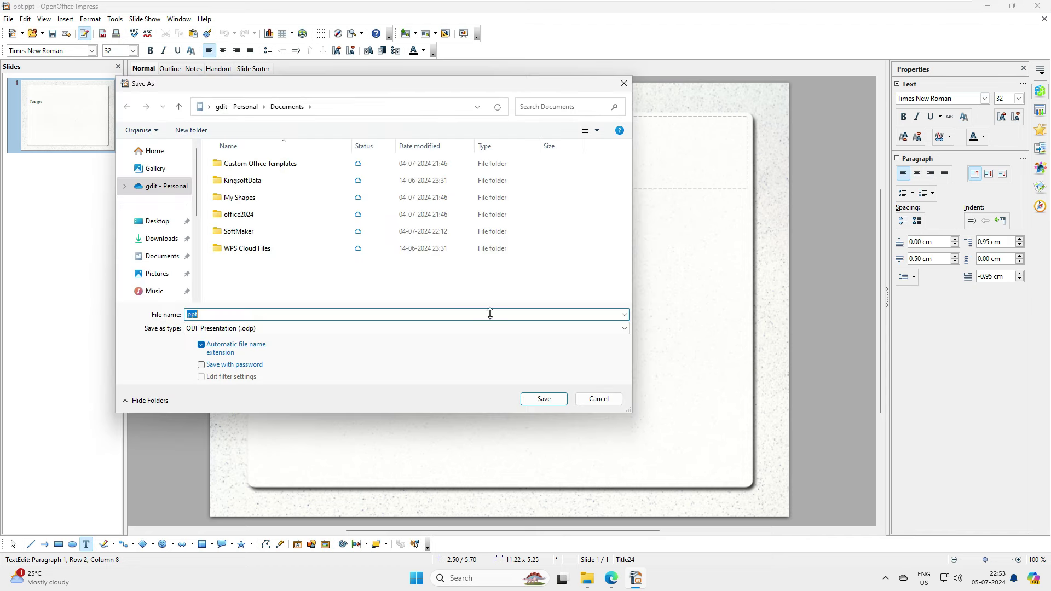
click(601, 401)
click(1037, 6)
click(537, 305)
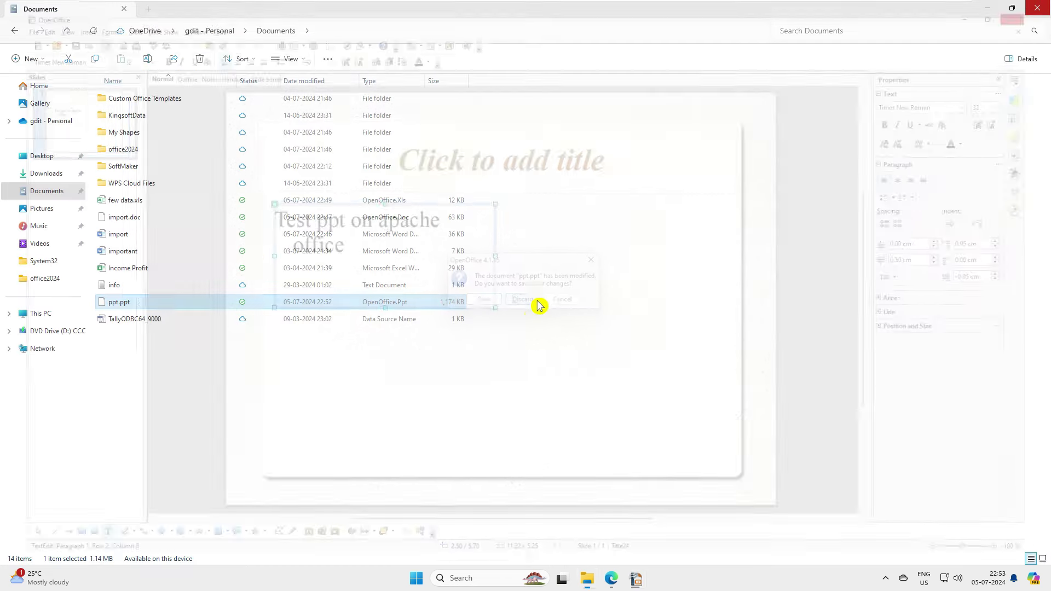
- Launch OpenOffice 4.1.15 from the desktop and open the General page of its Load/Save options
key(super+d)
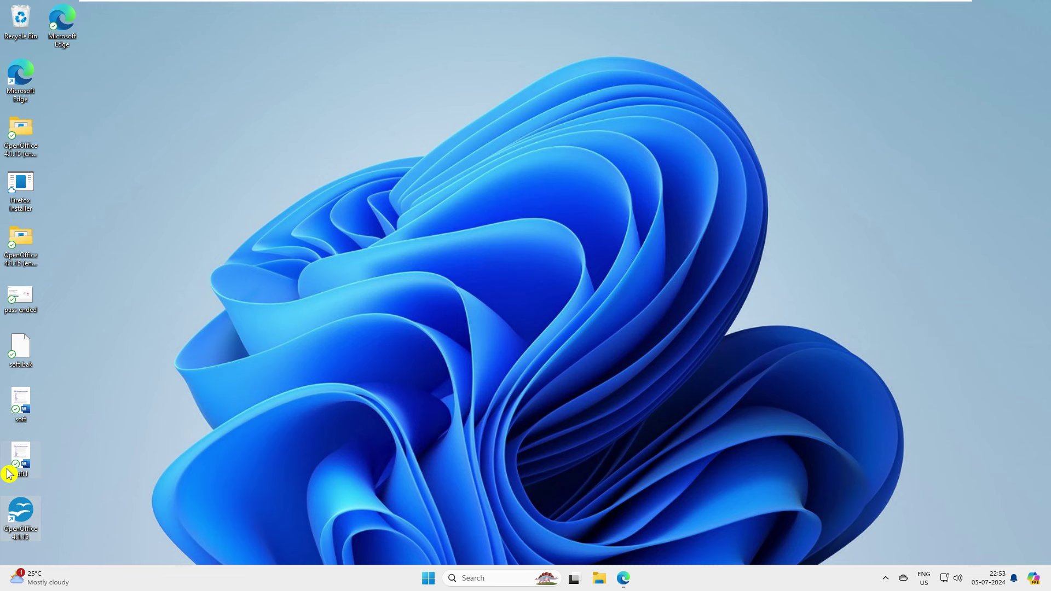
double_click(22, 517)
click(127, 81)
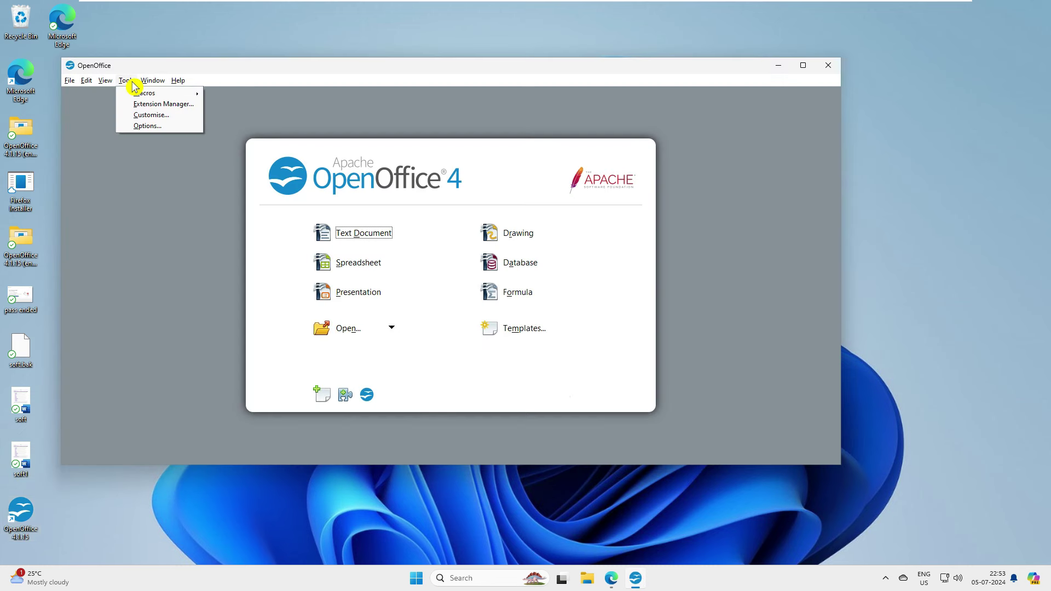
click(155, 130)
click(403, 303)
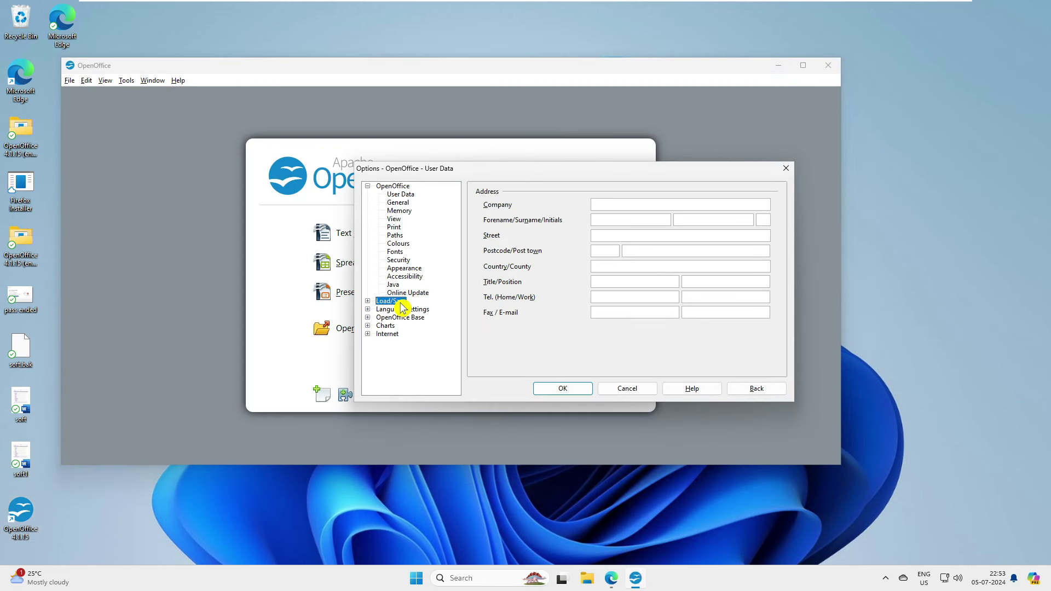
double_click(390, 302)
click(398, 310)
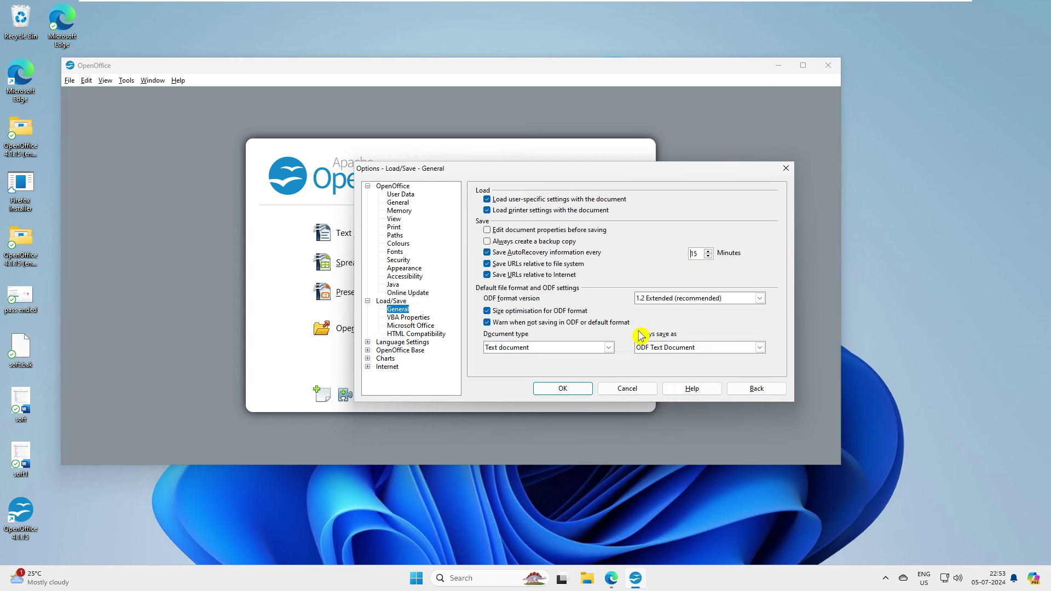
- Set the default save format for text documents to Microsoft Word 97/2000/XP and apply the options
click(574, 355)
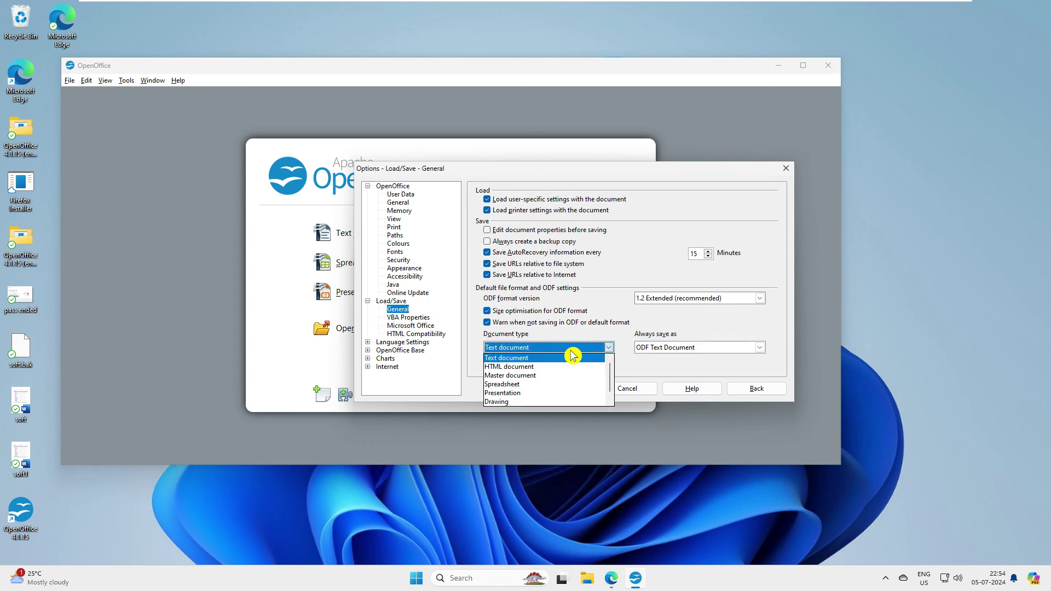
click(572, 357)
click(678, 350)
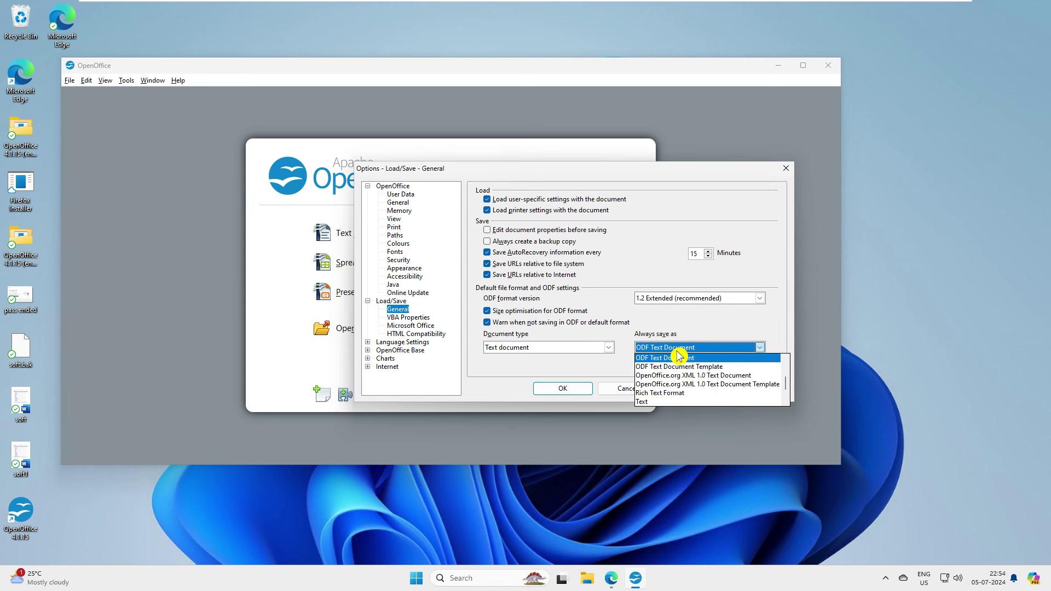
drag(788, 389, 792, 377)
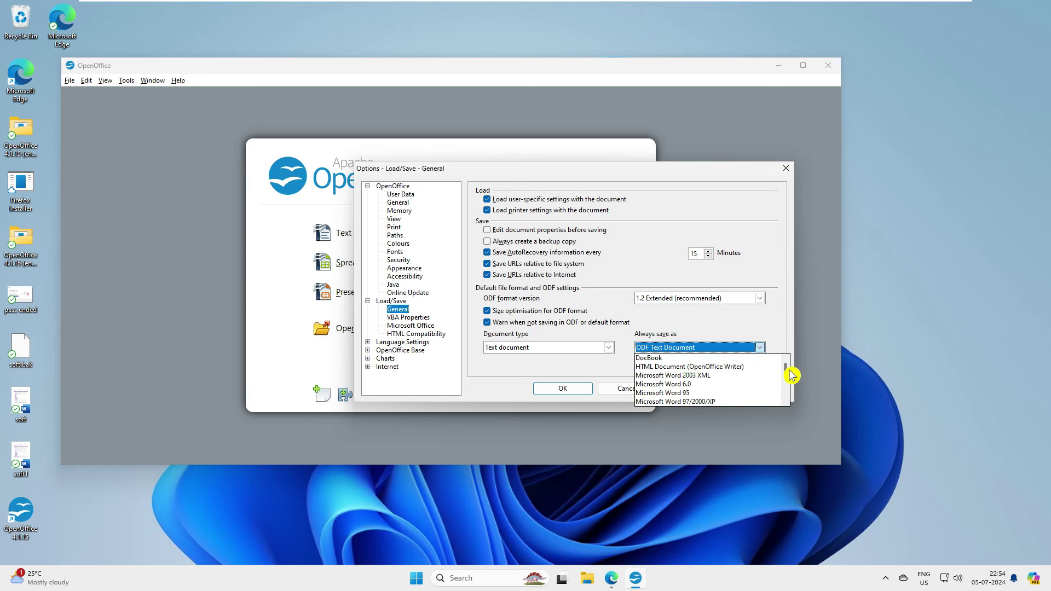
click(675, 401)
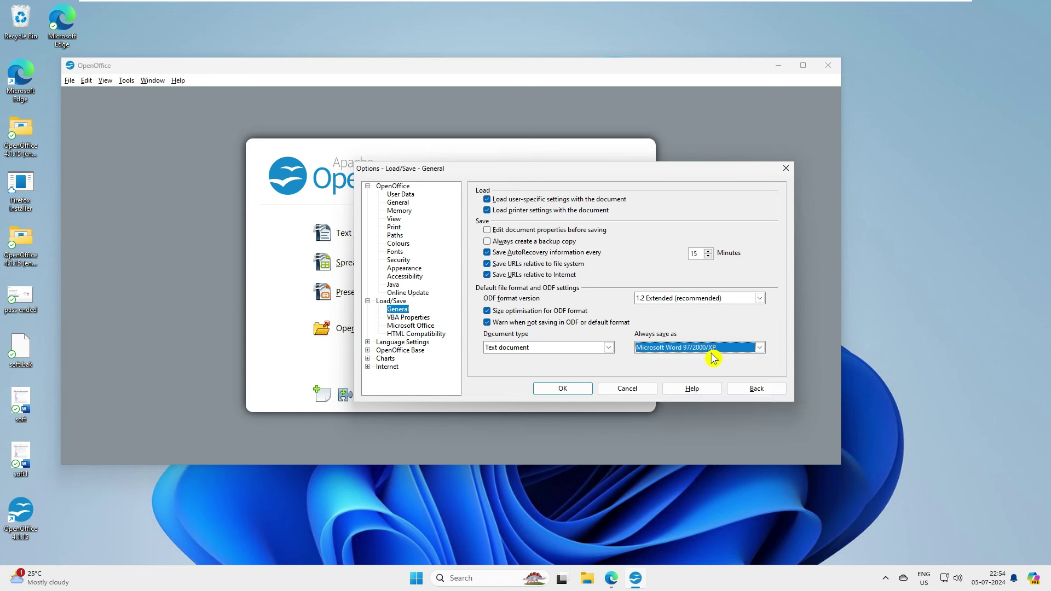
click(564, 390)
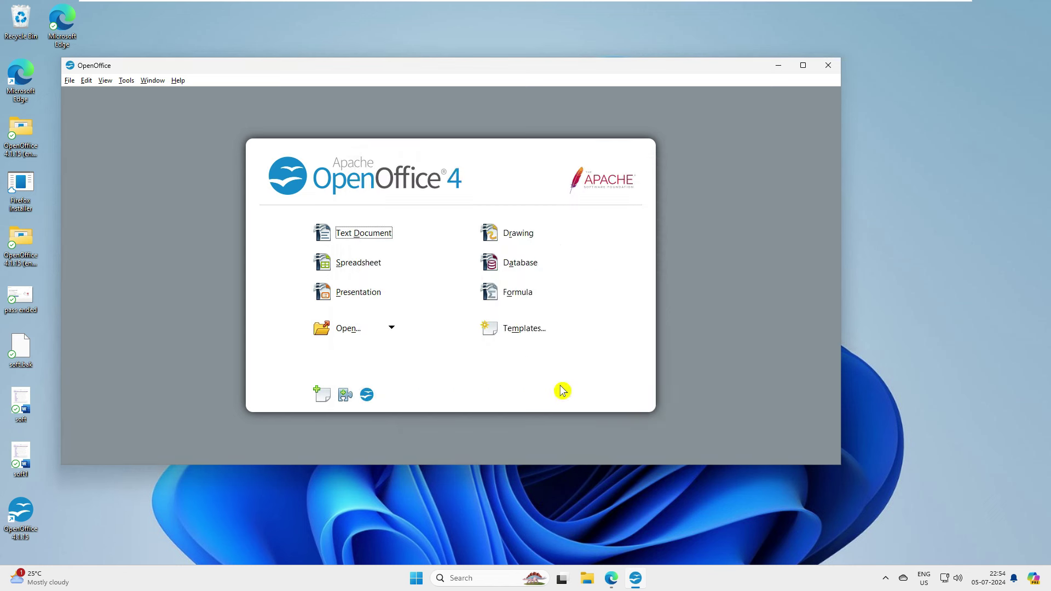
- Set the default save format for spreadsheets to Microsoft Excel 97/2000/XP and apply the options
click(126, 80)
click(146, 129)
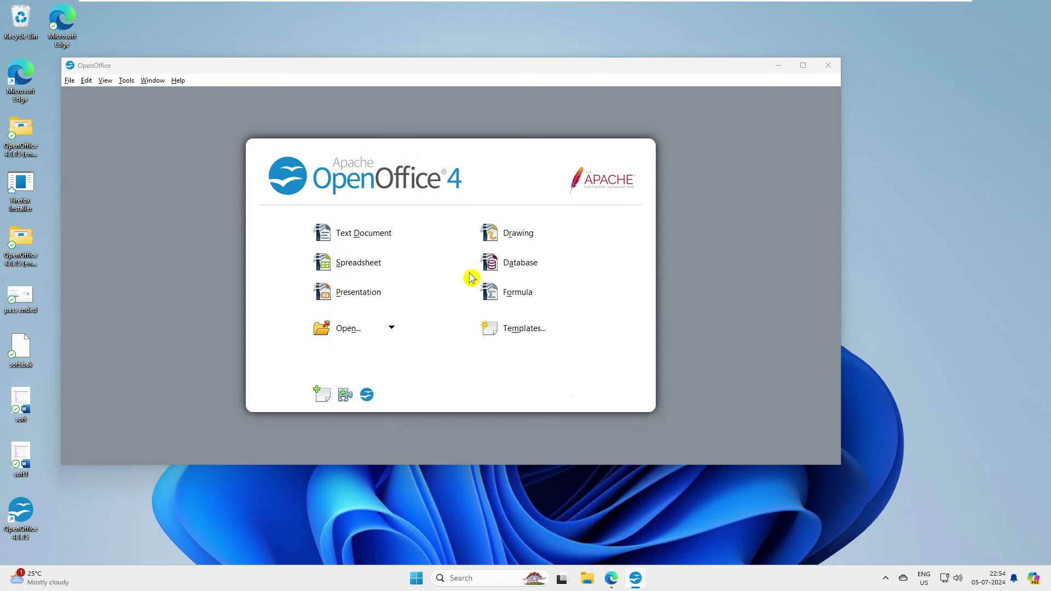
click(582, 348)
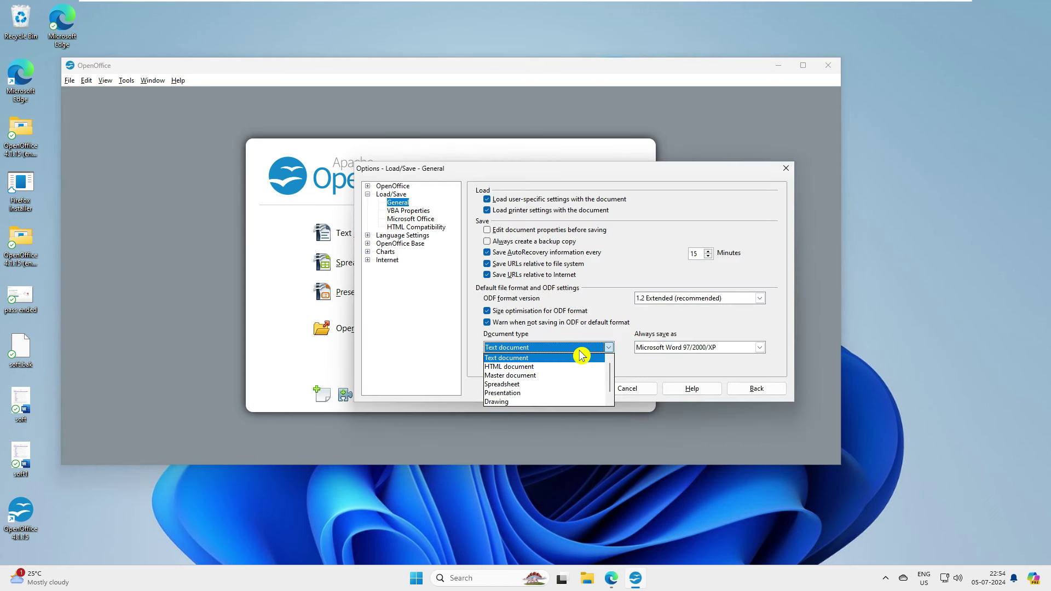
click(525, 385)
click(711, 347)
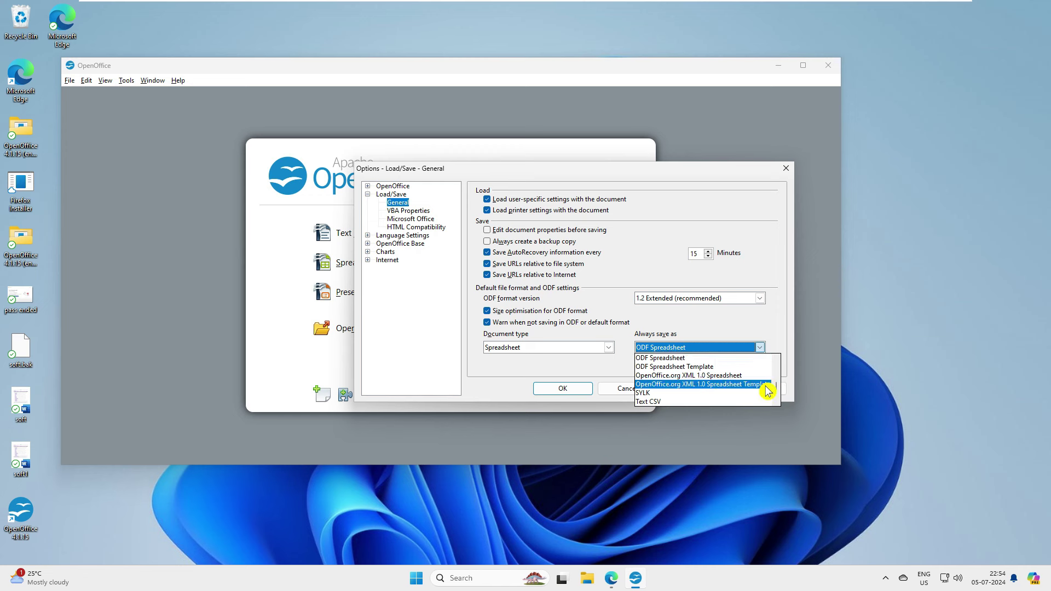
scroll(782, 395, up, 2)
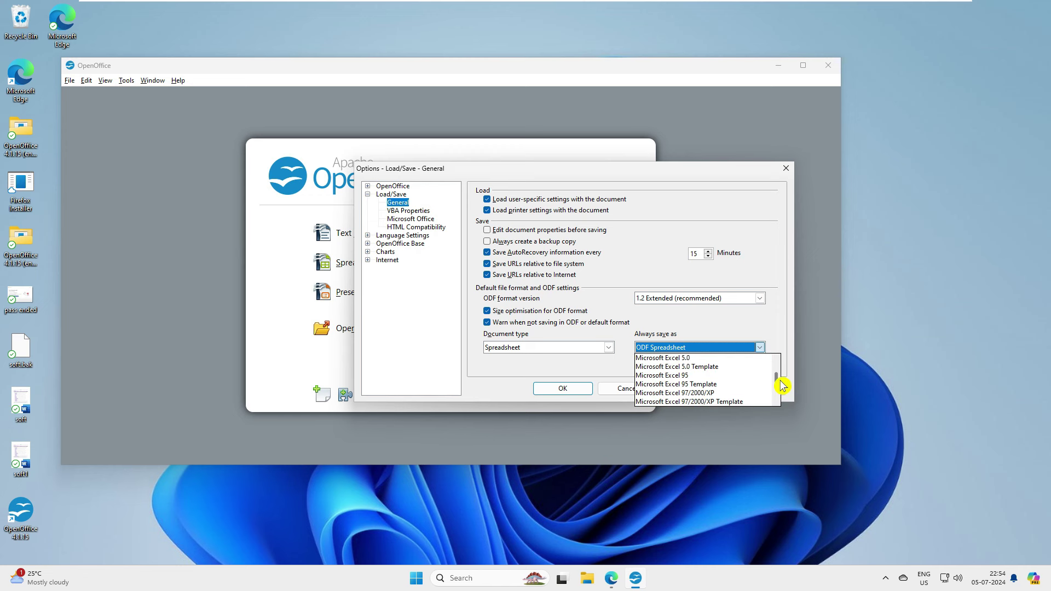
click(737, 395)
click(562, 388)
- Set the default save format for presentations to a Microsoft PowerPoint 97/2000/XP format and apply the options
click(126, 80)
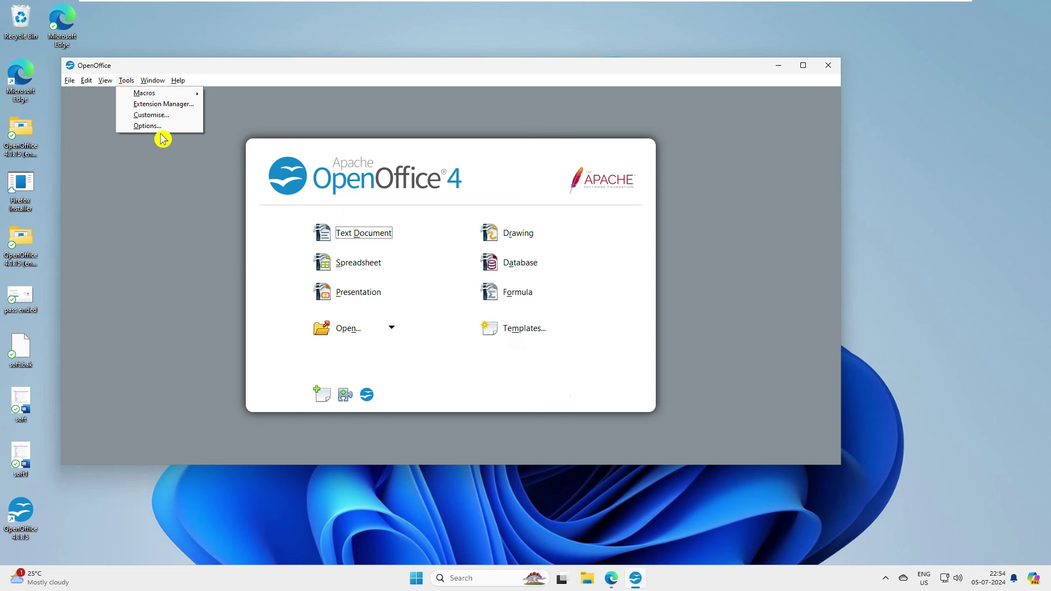
click(149, 126)
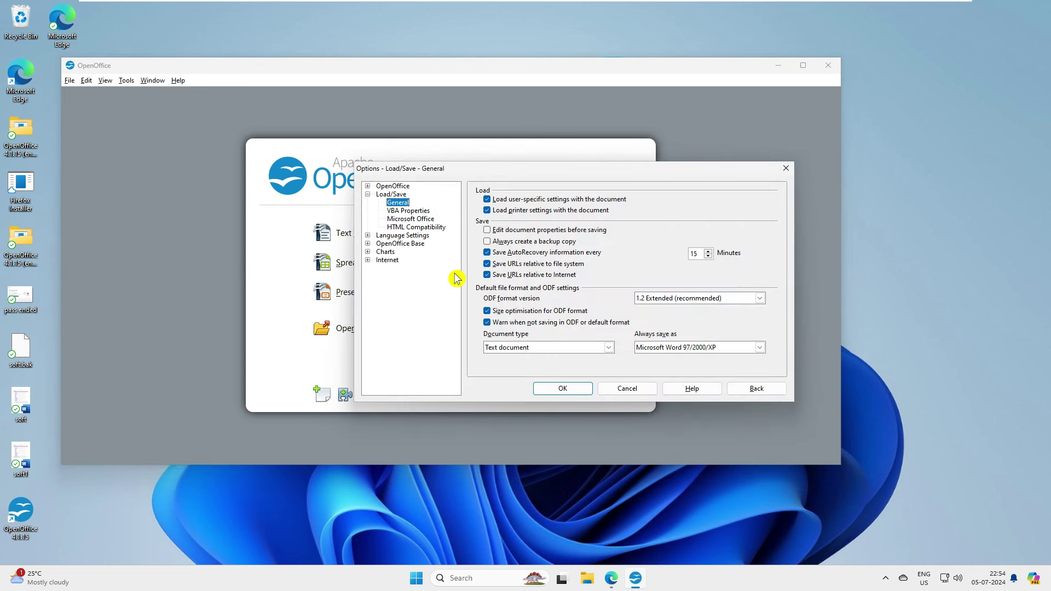
click(608, 347)
click(556, 394)
click(707, 348)
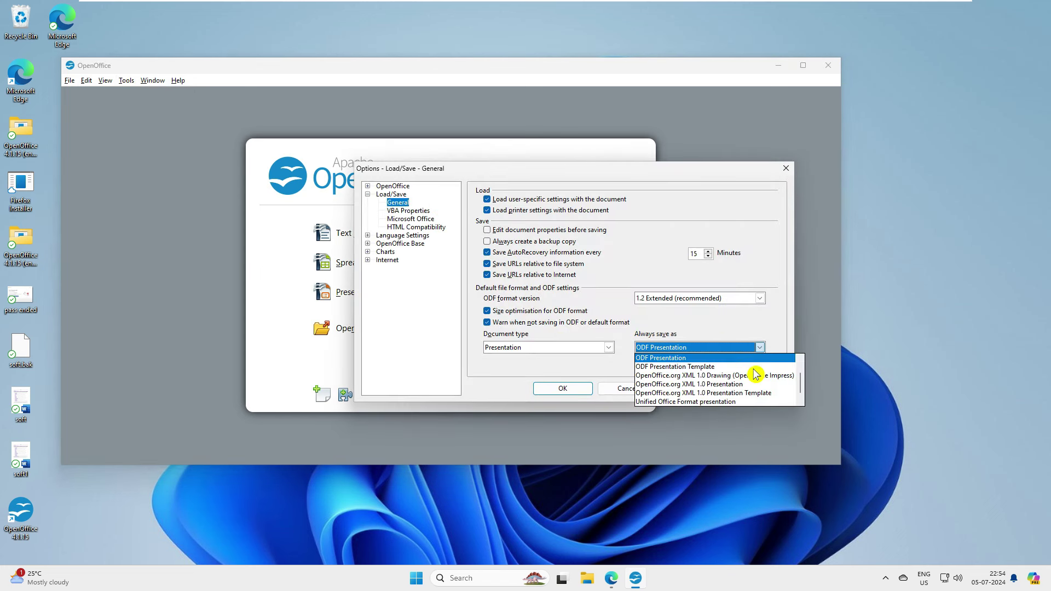
scroll(805, 384, up, 3)
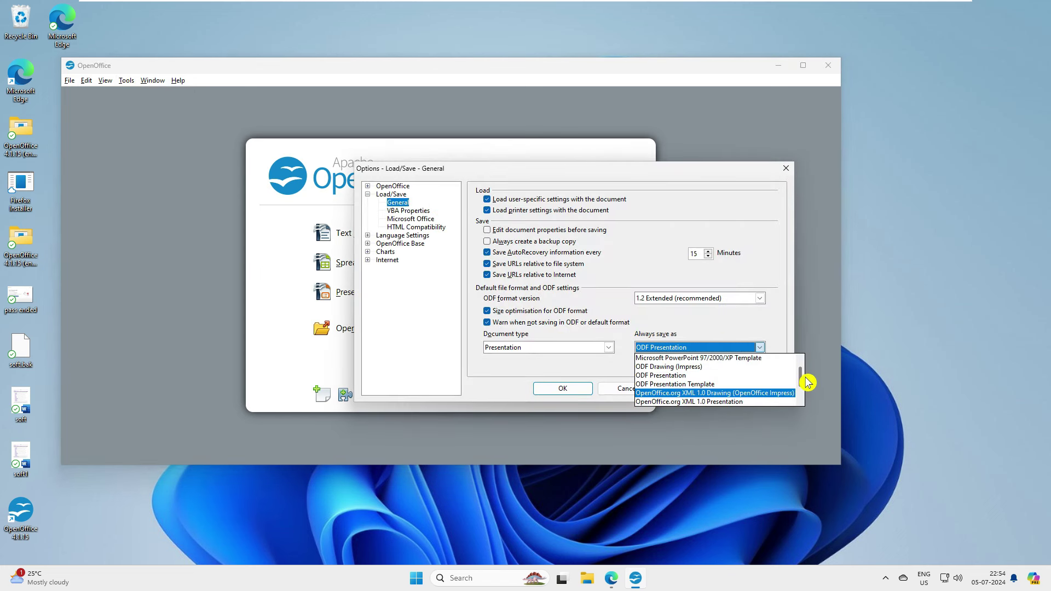
click(737, 361)
click(572, 390)
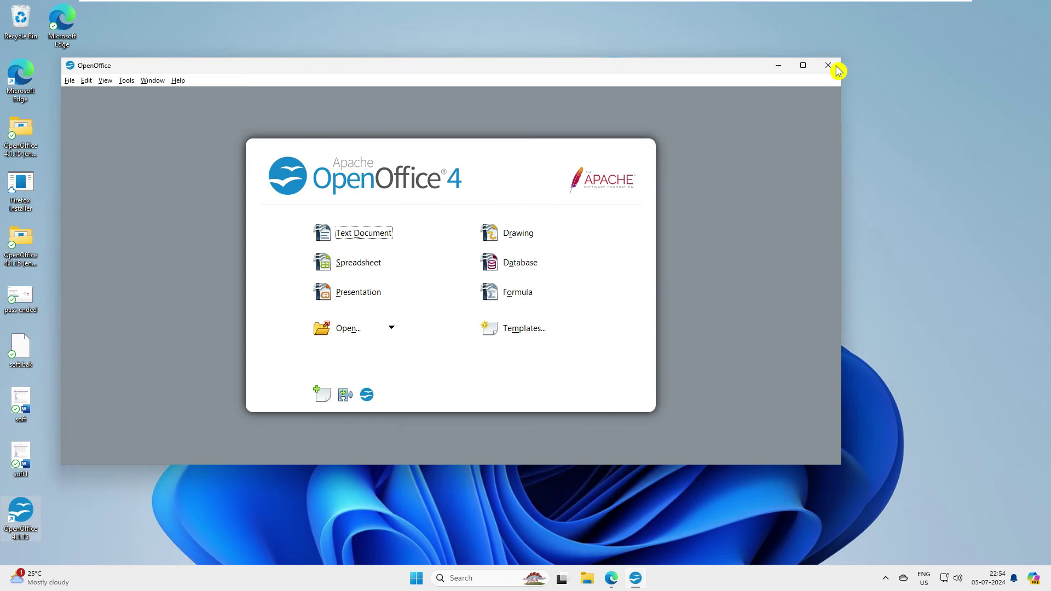
- Close OpenOffice and open import.doc from the Documents folder in OpenOffice Writer
click(831, 65)
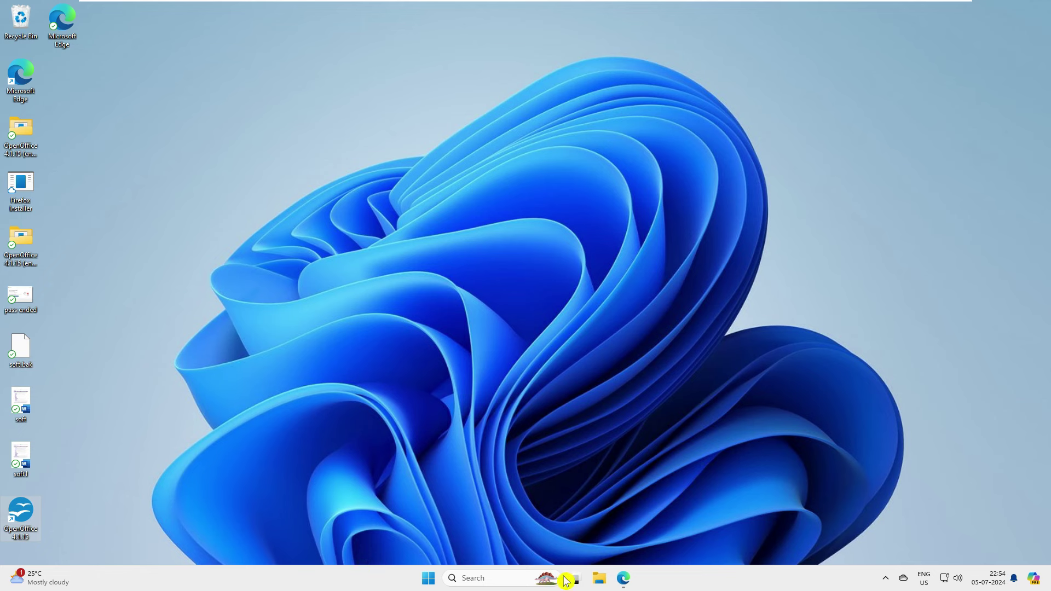
click(599, 578)
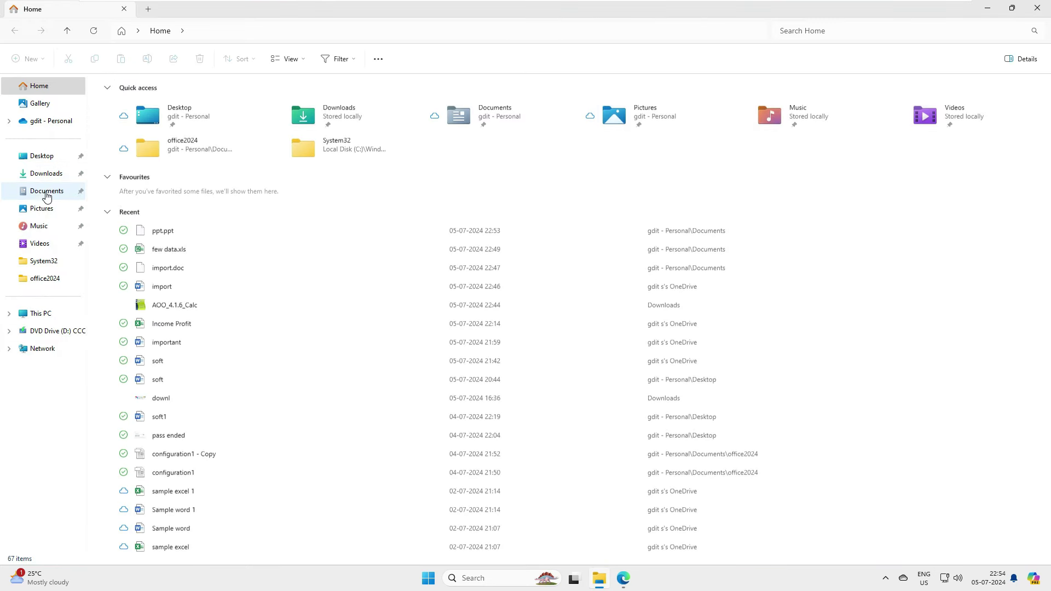
click(46, 192)
click(141, 221)
right_click(142, 222)
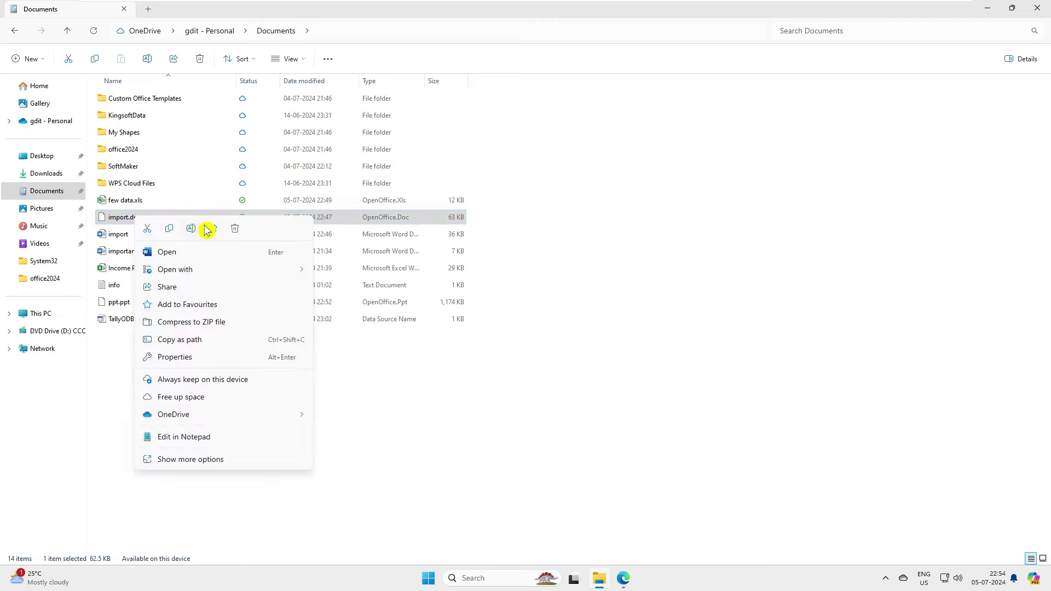
mouse_move(235, 272)
click(407, 277)
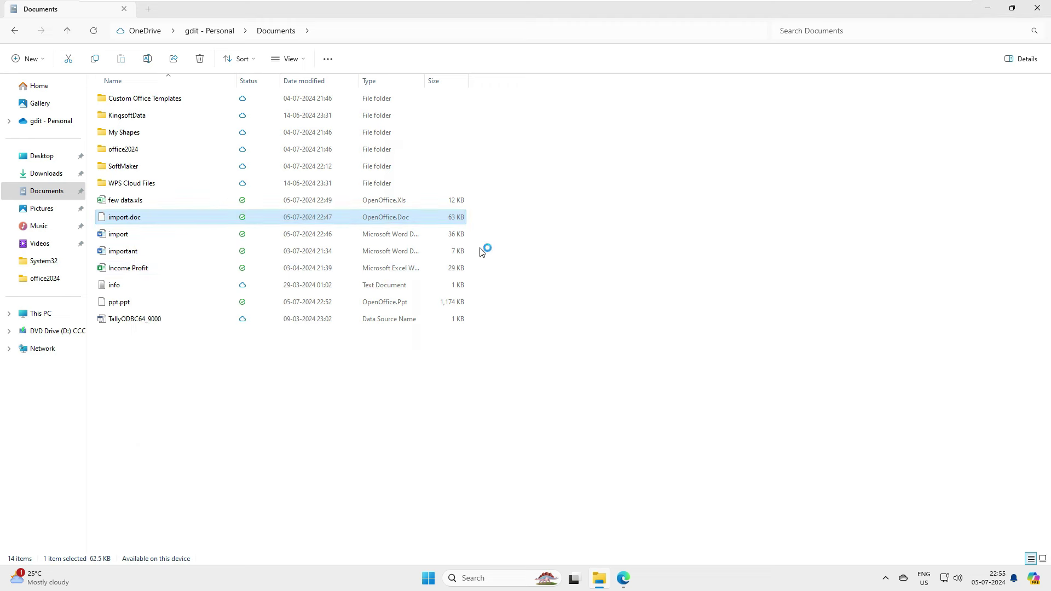
- Add the line "info added to the file" below the document's first line and save import.doc
text(ded)
click(53, 34)
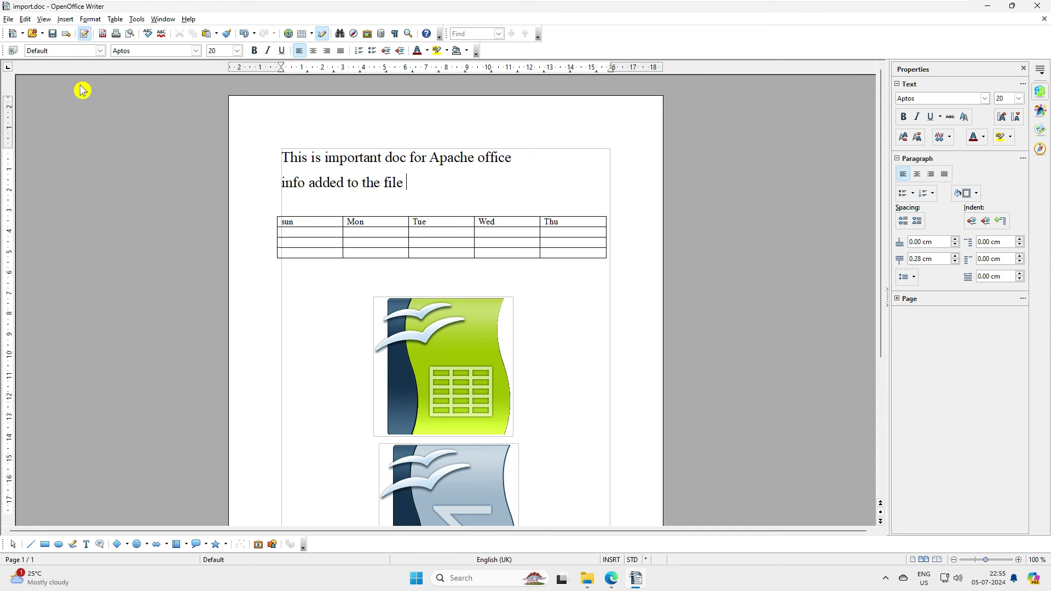
click(53, 34)
- Check the default file type offered by Save As, cancel the dialog, and close the document and the Documents folder
click(9, 19)
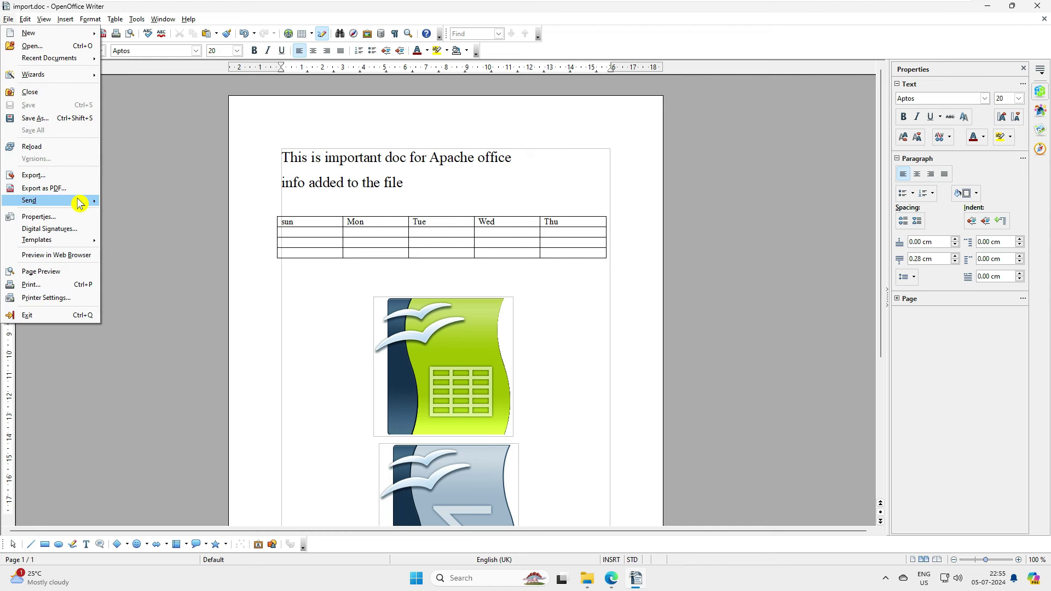
click(58, 125)
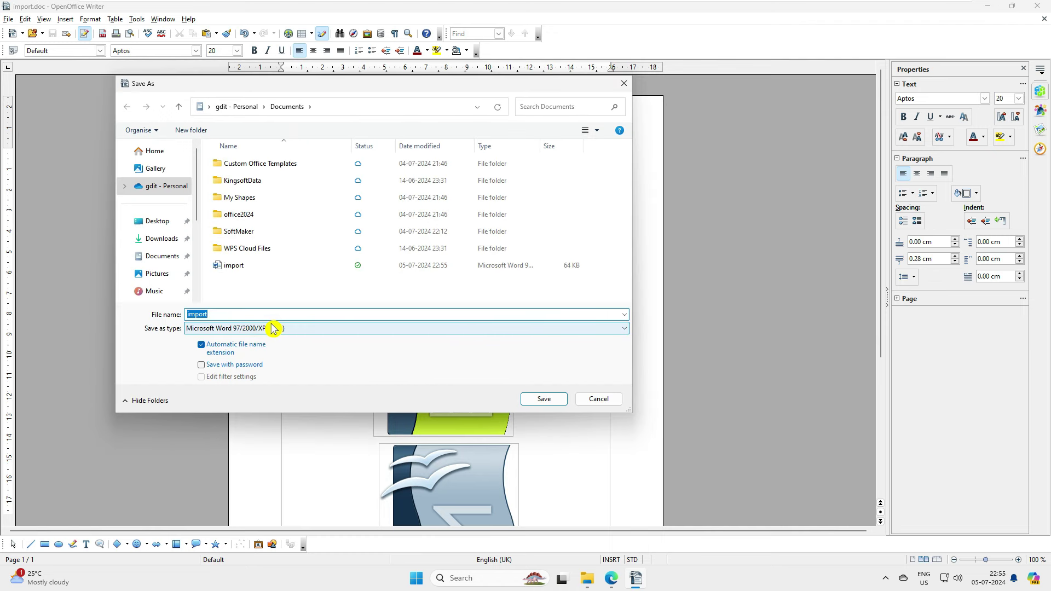
click(605, 400)
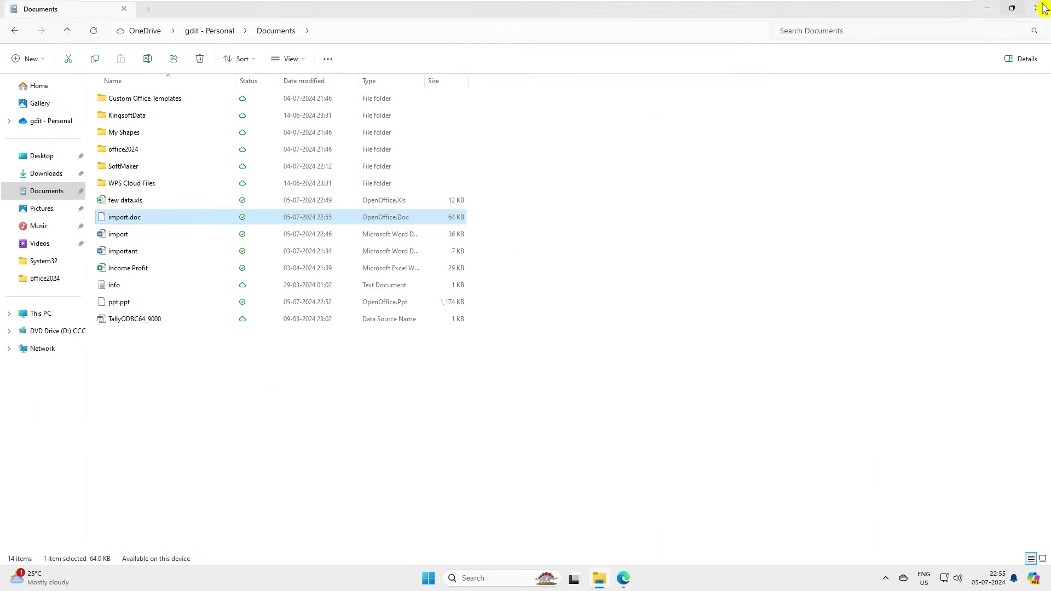
click(1039, 10)
- Launch OpenOffice 4.1.15 from the desktop and create a new database saved as New Database.odb
double_click(16, 516)
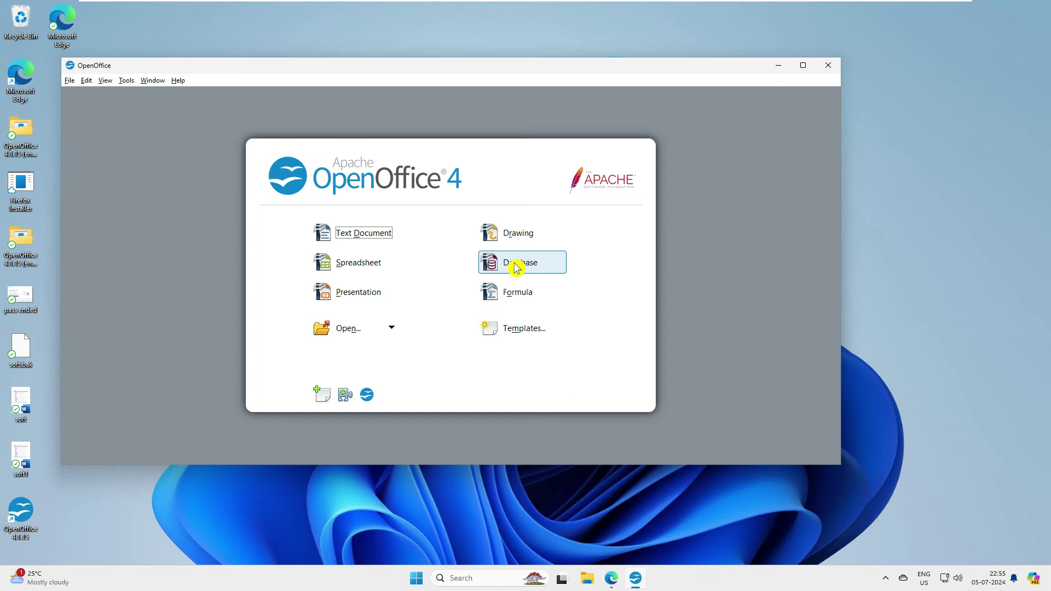
click(517, 267)
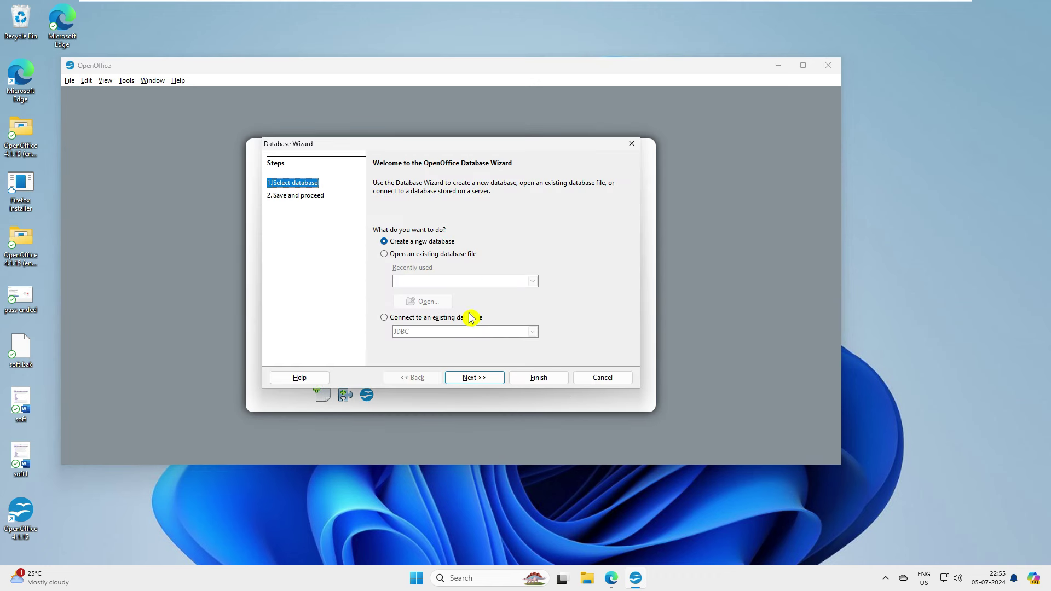
click(471, 381)
click(526, 383)
click(695, 430)
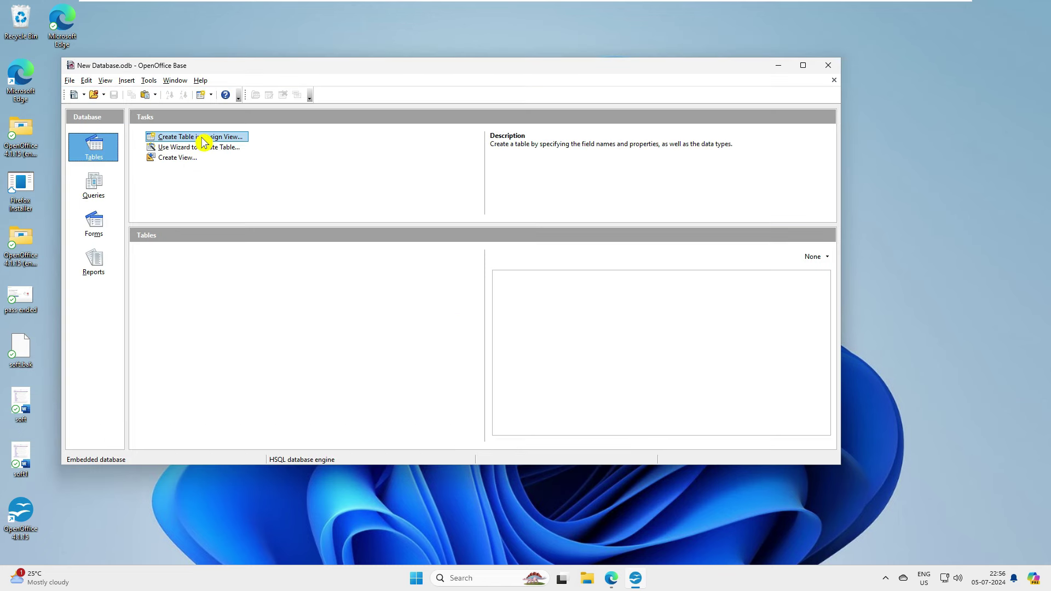
- Examine the table and query design views of the new database, then close the database
click(204, 142)
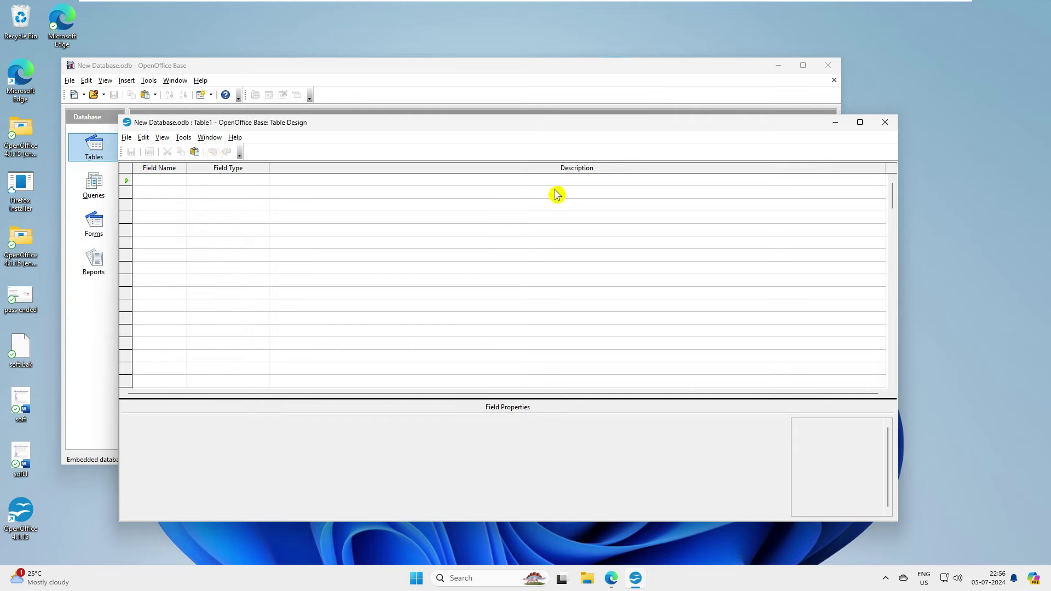
click(885, 122)
click(93, 185)
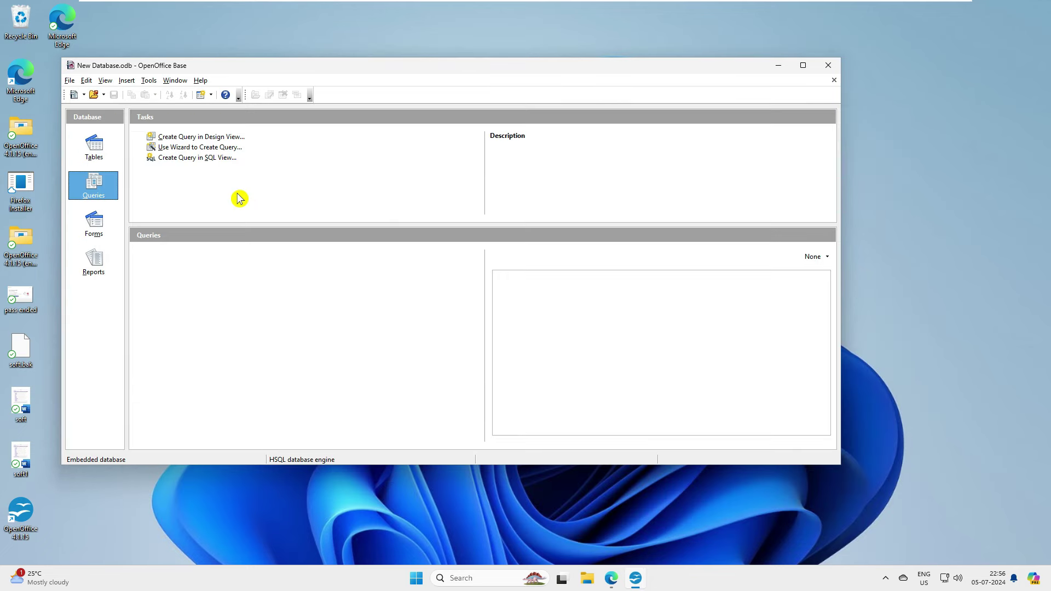
click(222, 138)
click(909, 140)
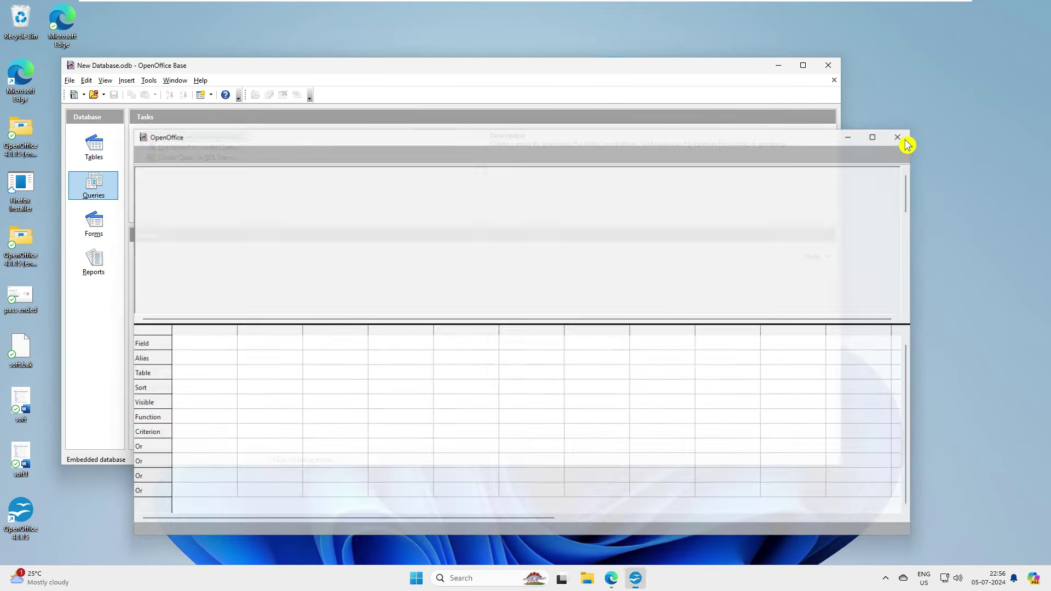
click(828, 66)
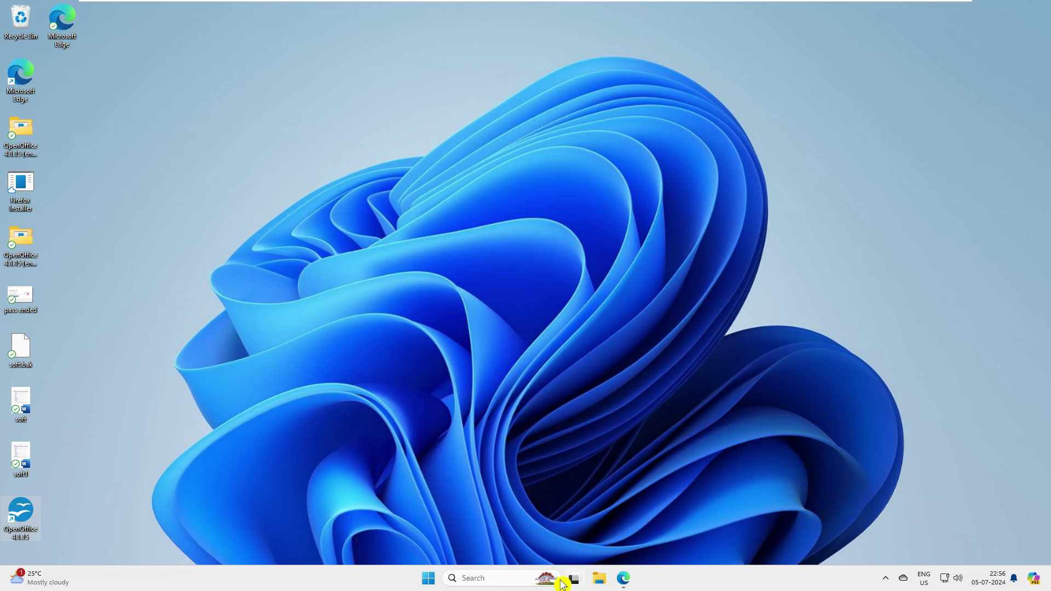
- Relaunch OpenOffice, create a new formula document in a maximized window, and move the Elements palette clear of the formula
double_click(22, 520)
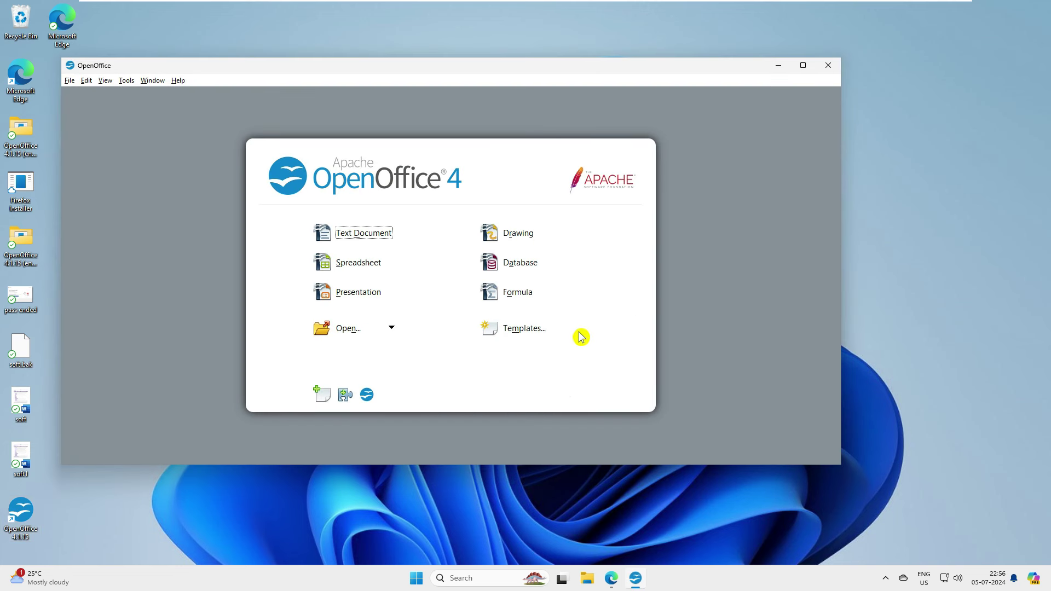
click(517, 293)
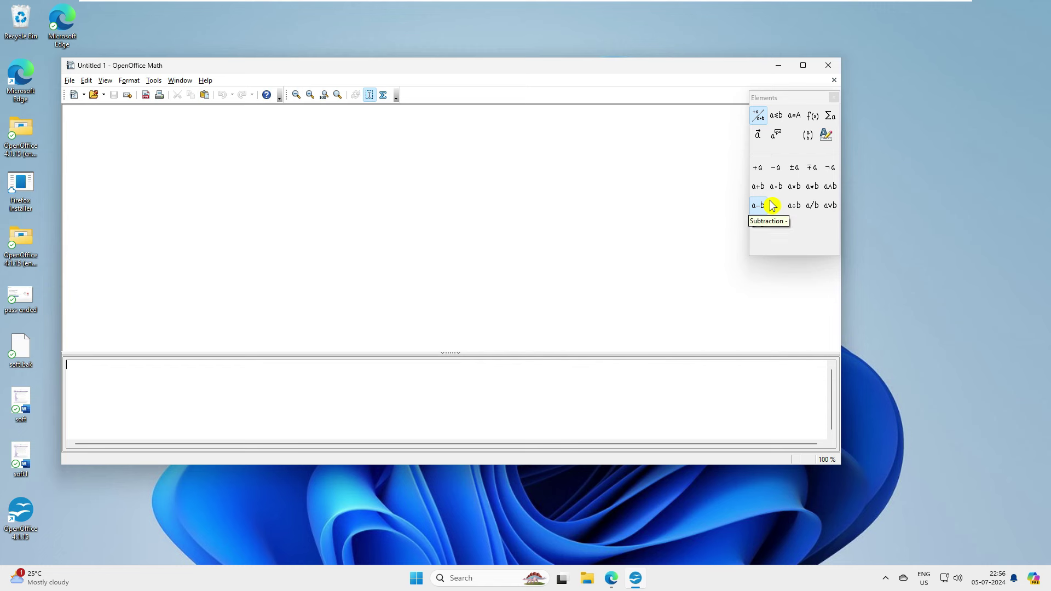
click(803, 65)
drag(796, 103, 909, 83)
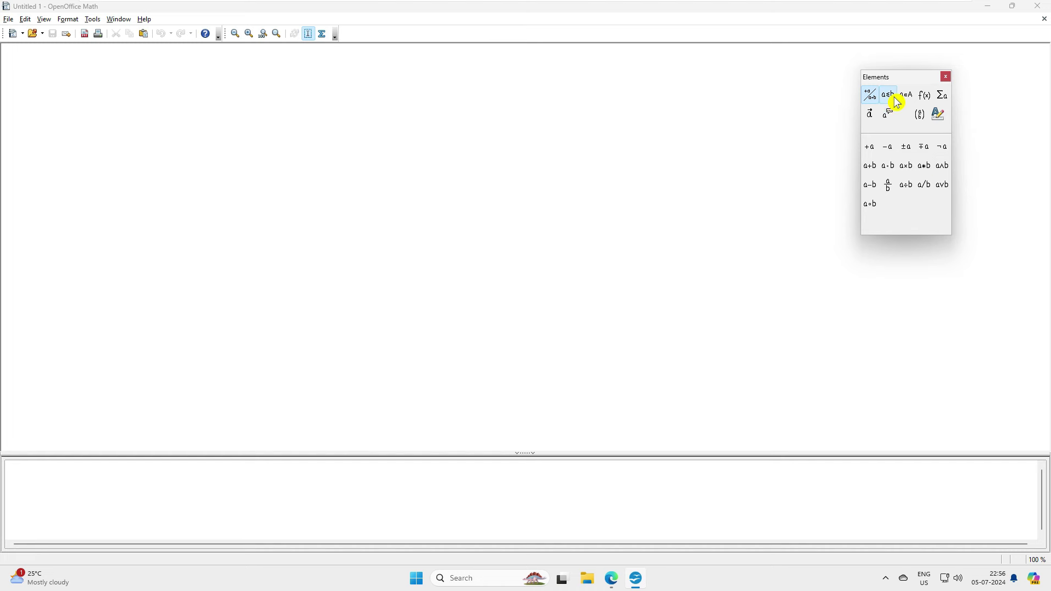
- Insert a plus/minus (±) sign into the formula and delete its operand placeholder
click(906, 146)
key(BackSpace)
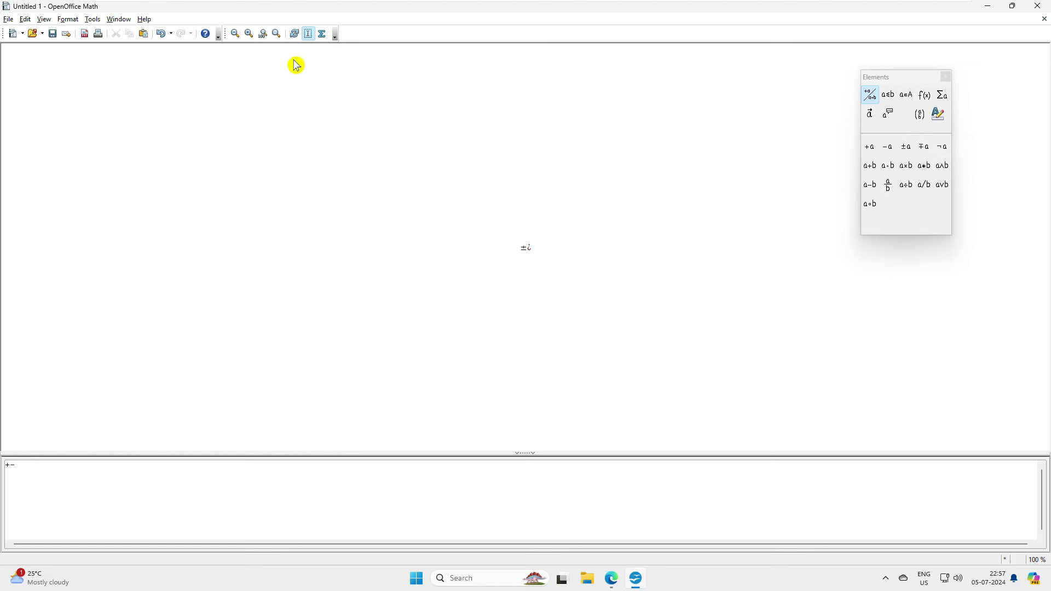
click(277, 33)
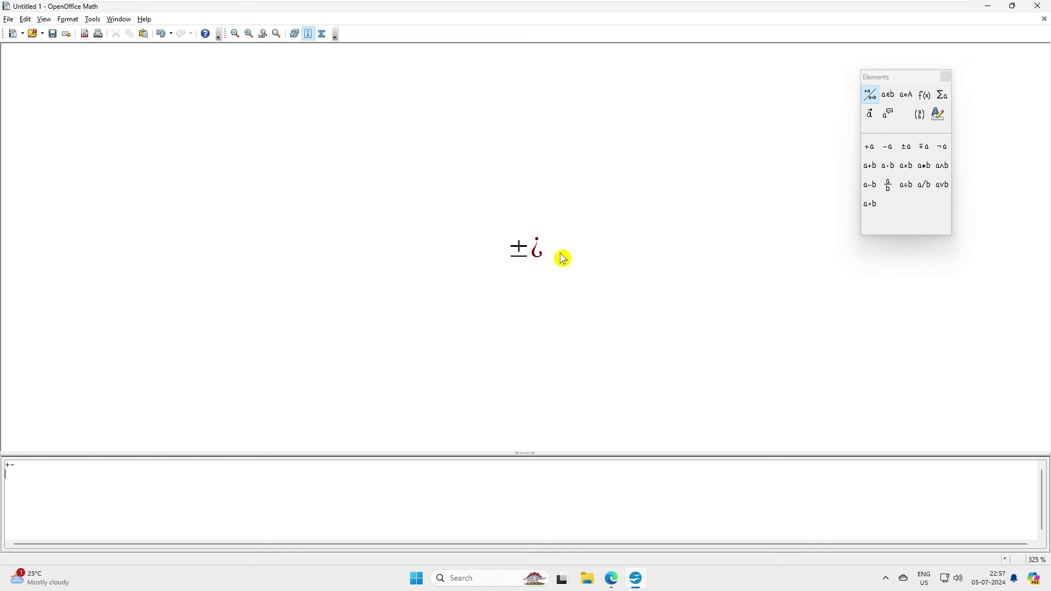
- Add a square root containing an arccot function with an empty argument, and display the bracket elements
click(924, 95)
click(942, 165)
click(925, 186)
key(BackSpace)
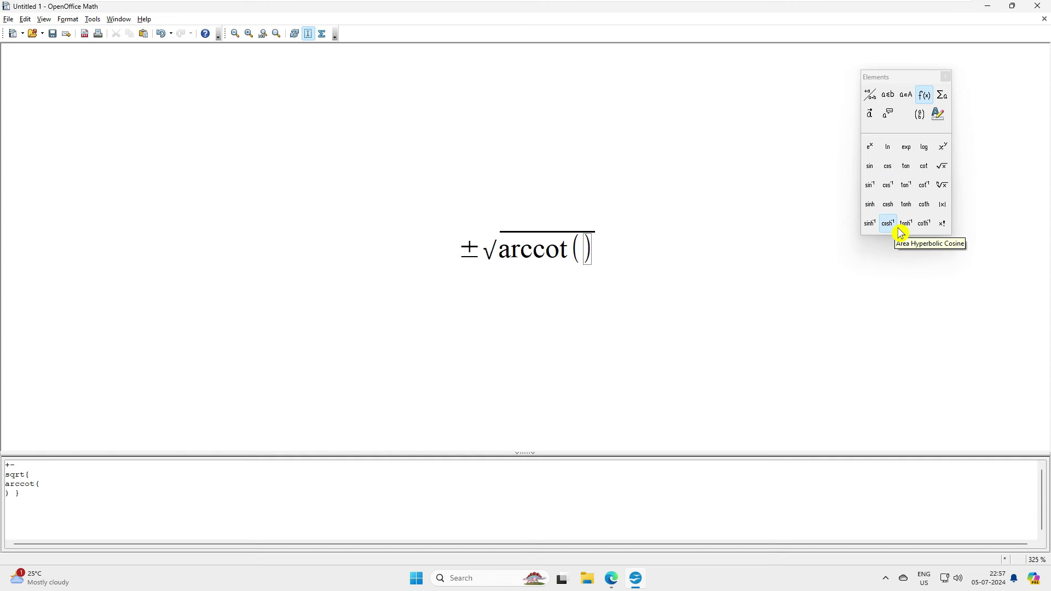
click(920, 114)
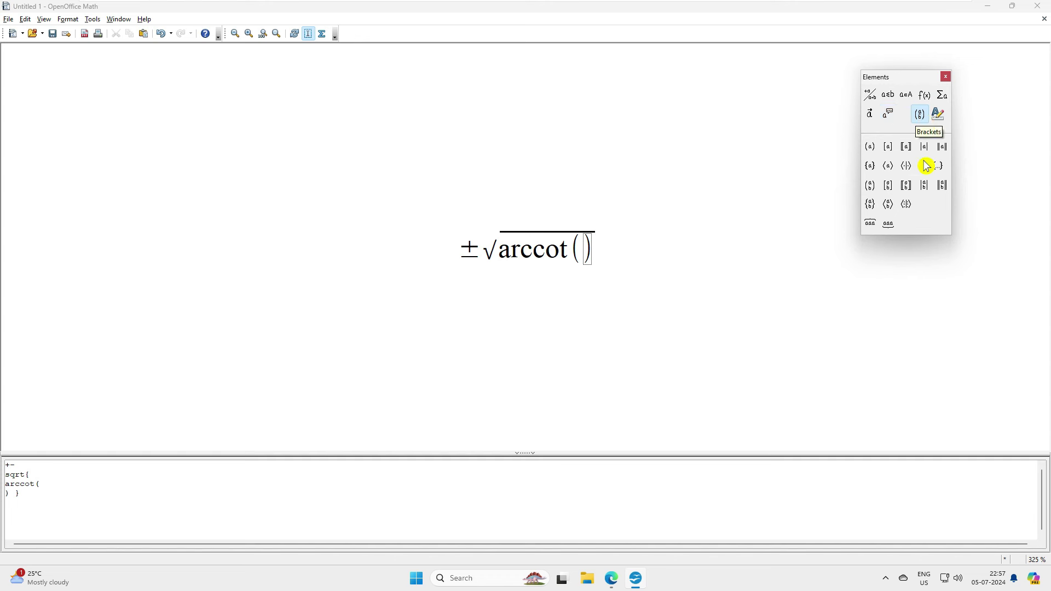